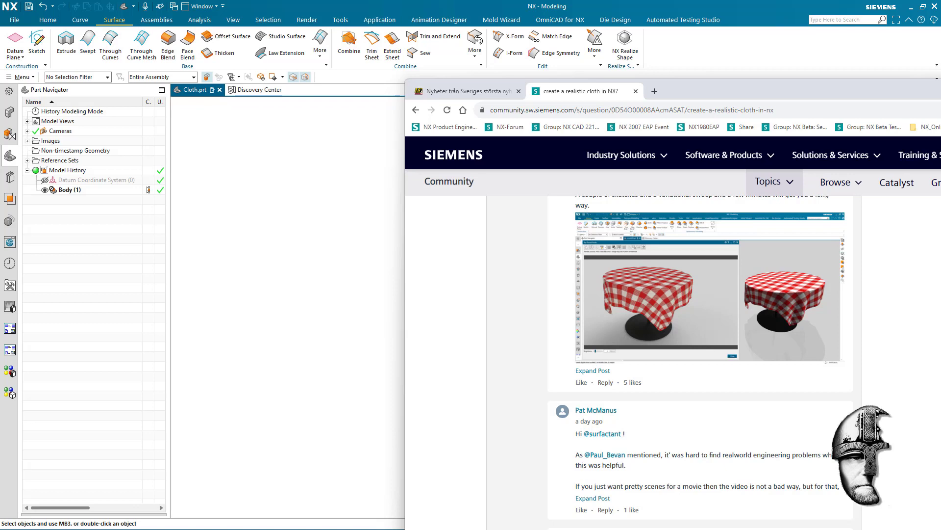
Switch from the browser to NX and offset the round tabletop's upper edge 10 mm outward as an associative curve
key(super+Down)
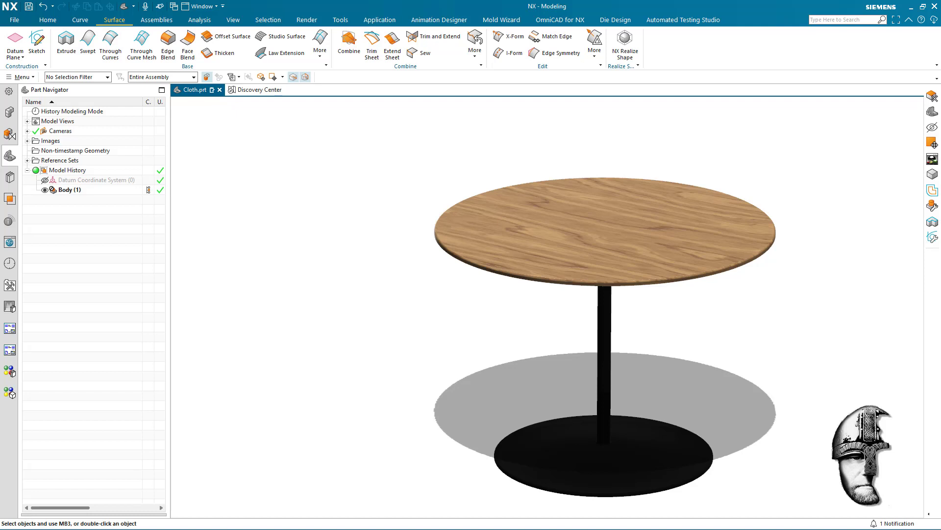
scroll(847, 253, up, 10)
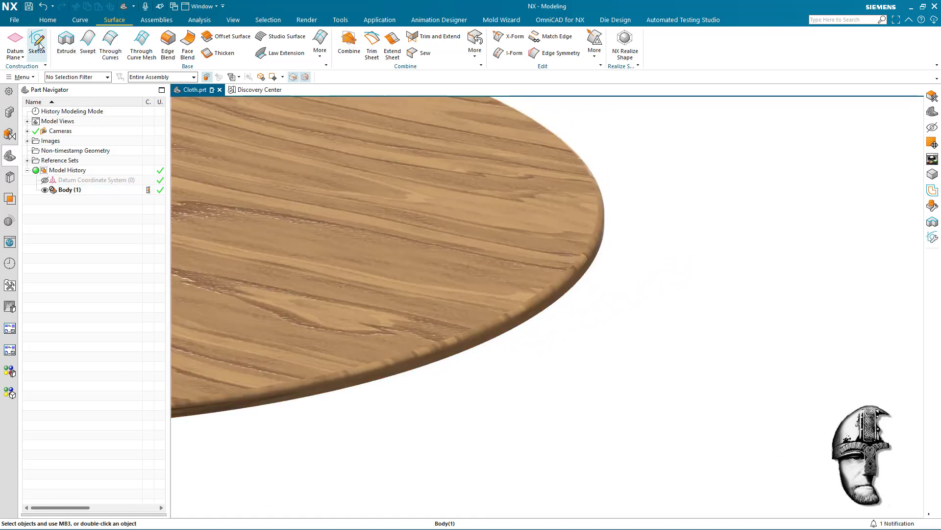
click(80, 19)
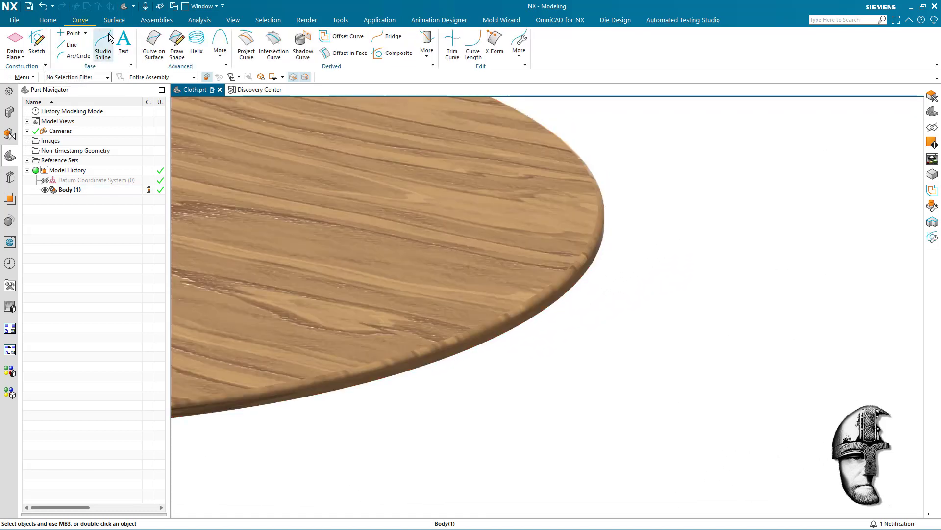
click(356, 53)
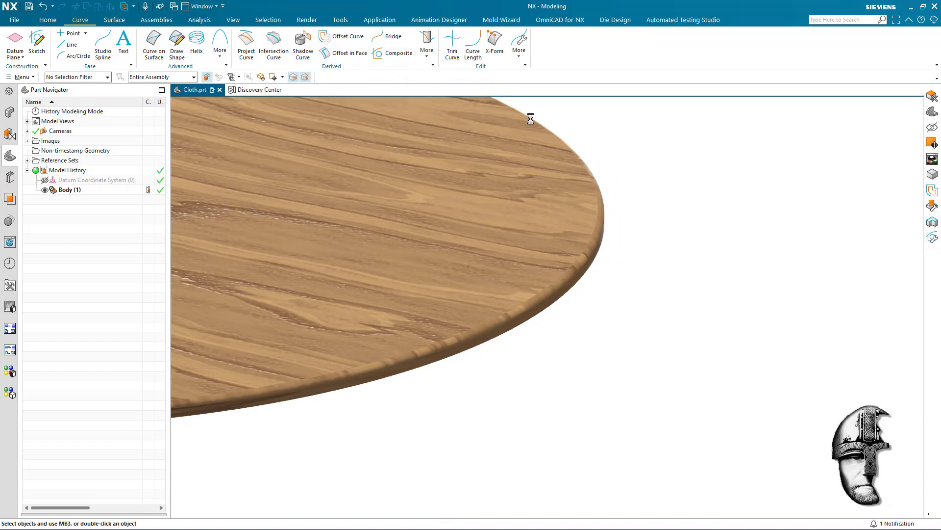
click(594, 250)
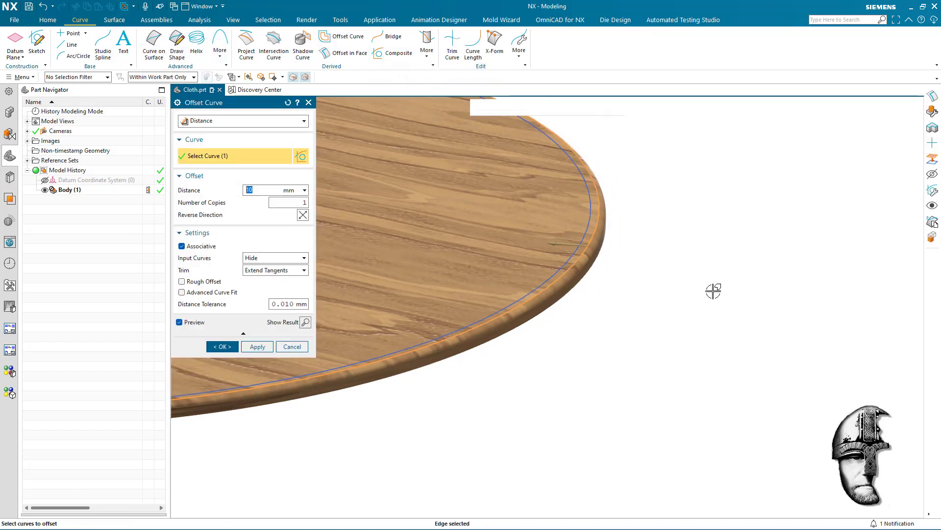
double_click(565, 254)
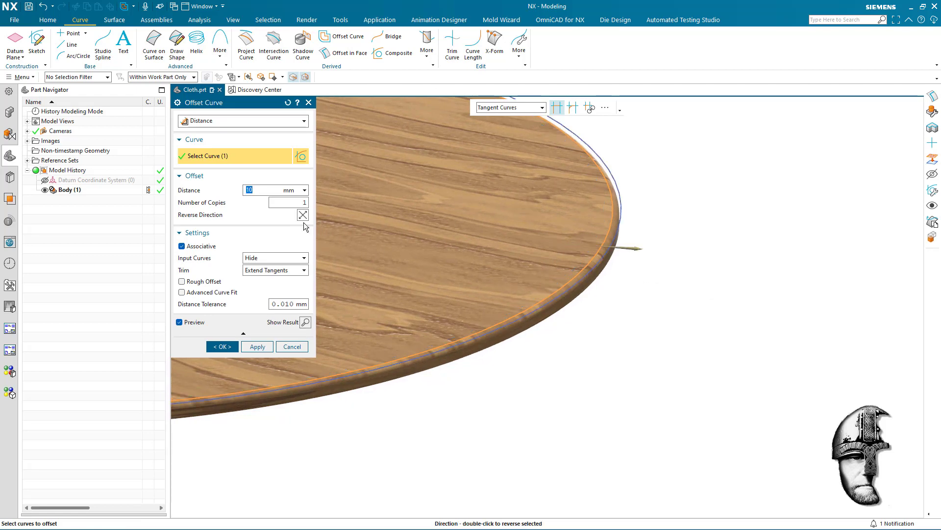
click(223, 344)
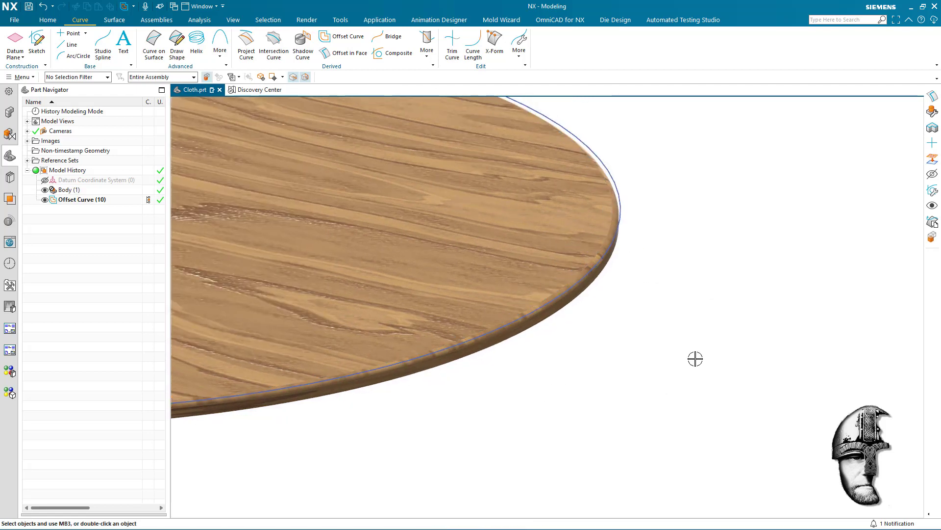
Create a sketch using the On Plane type on the upper face of the tabletop
scroll(694, 362, down, 5)
scroll(758, 322, down, 3)
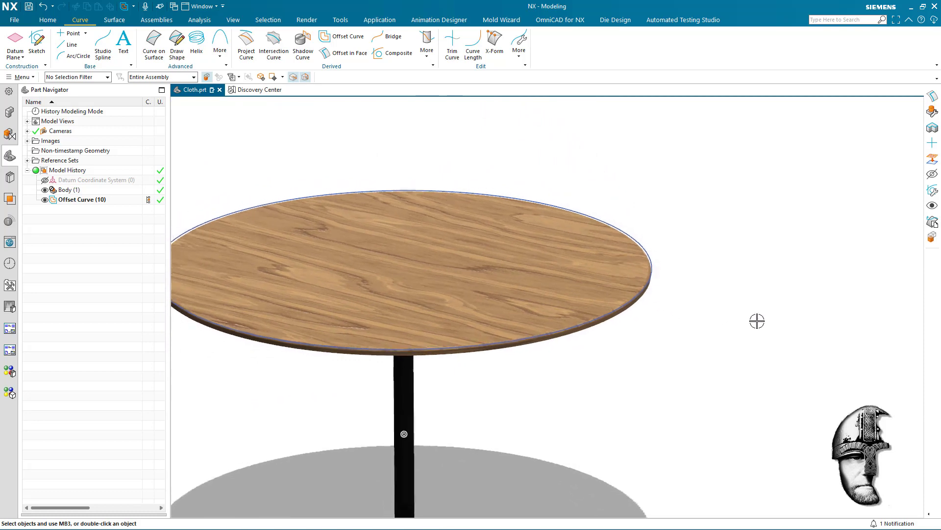
scroll(686, 220, down, 2)
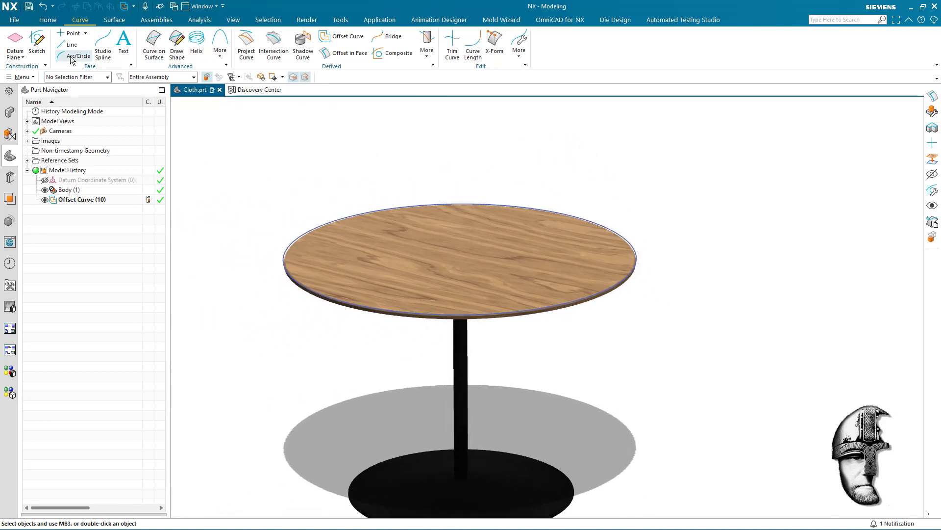
click(36, 44)
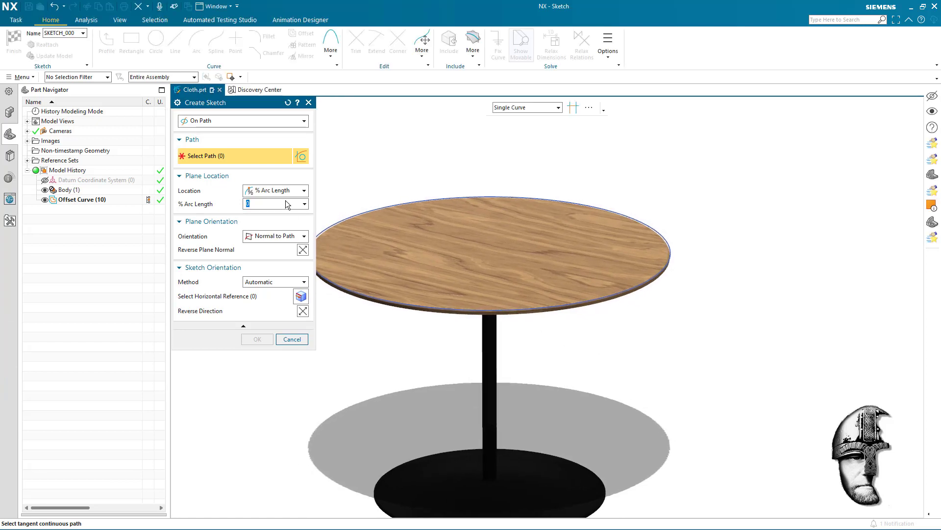
click(235, 121)
click(222, 133)
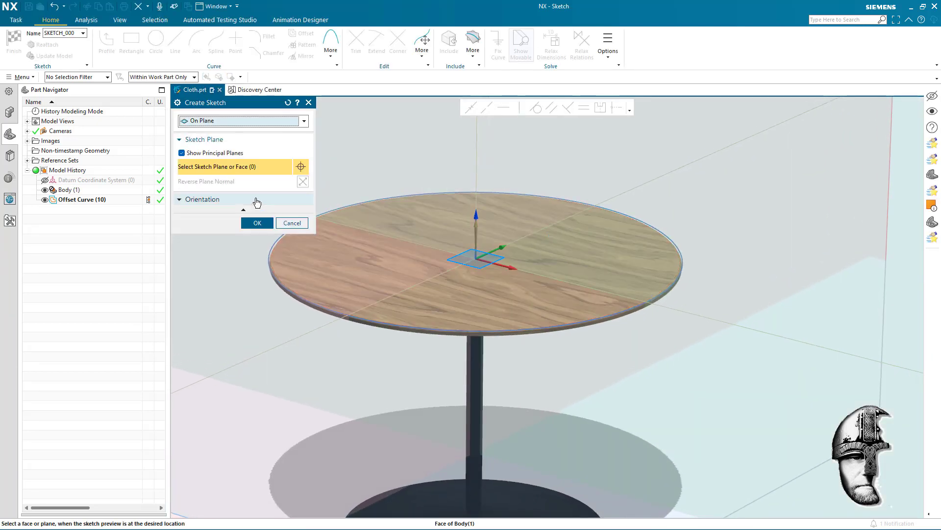
click(311, 201)
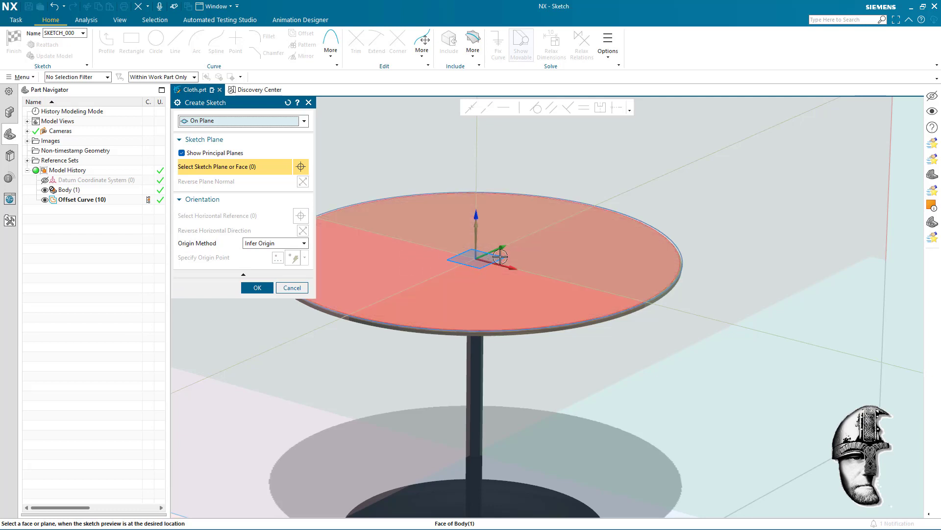
middle_drag(497, 256, 828, 242)
middle_drag(544, 233, 497, 252)
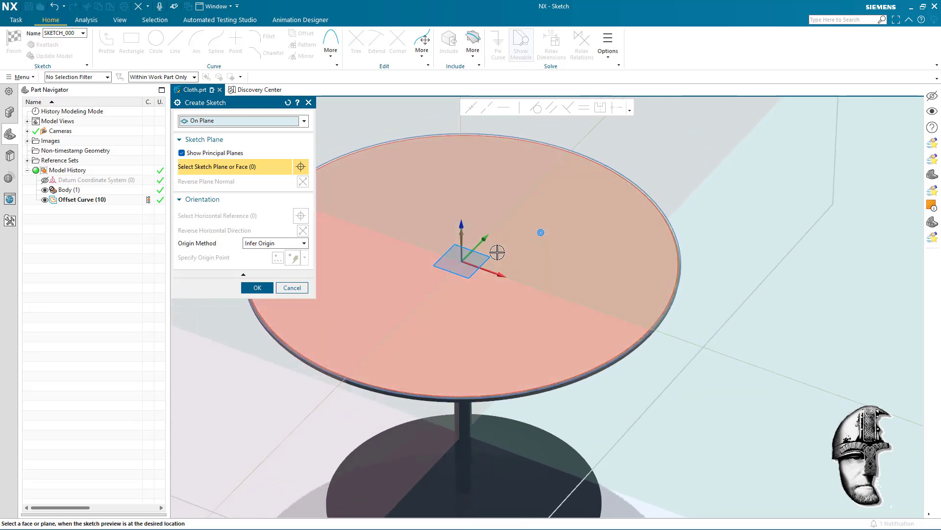
click(510, 258)
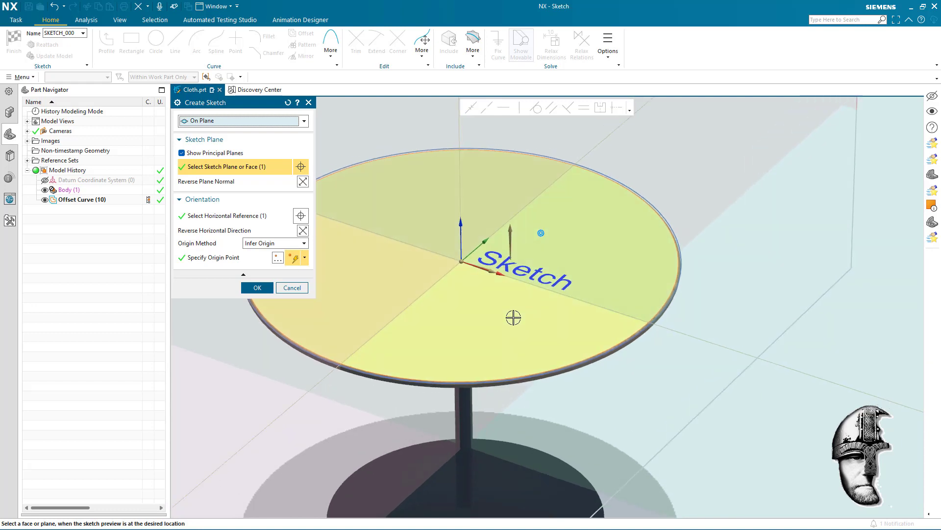
middle_drag(512, 314, 473, 311)
click(265, 287)
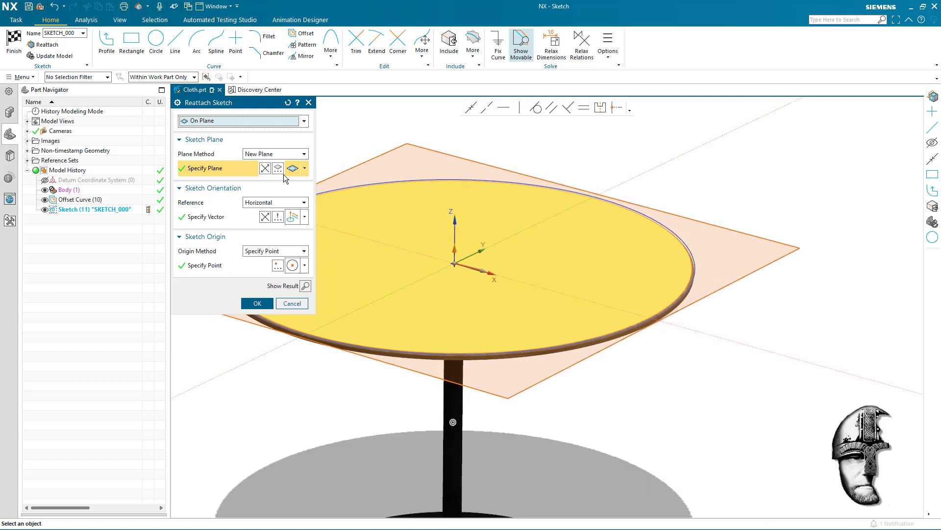
Reattach the sketch to a new plane at a distance of 1 mm from the tabletop's upper face
click(304, 168)
click(311, 202)
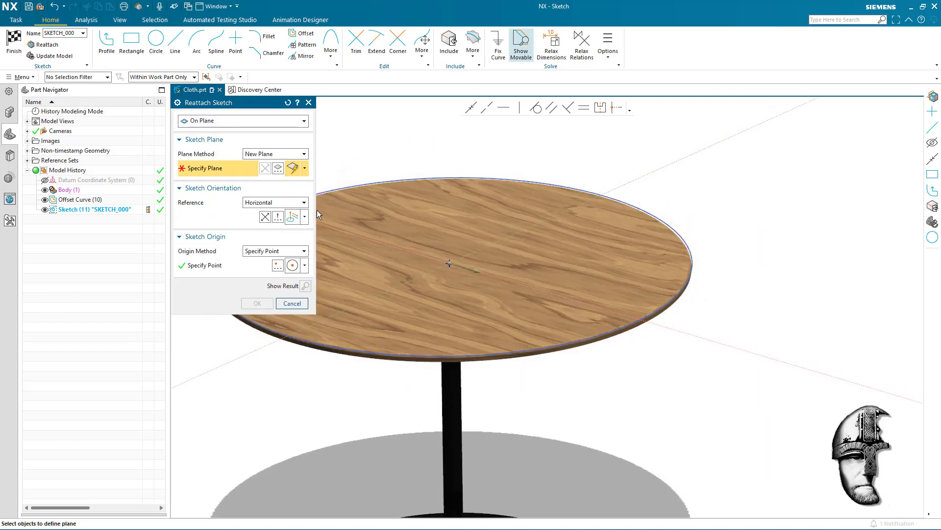
click(478, 259)
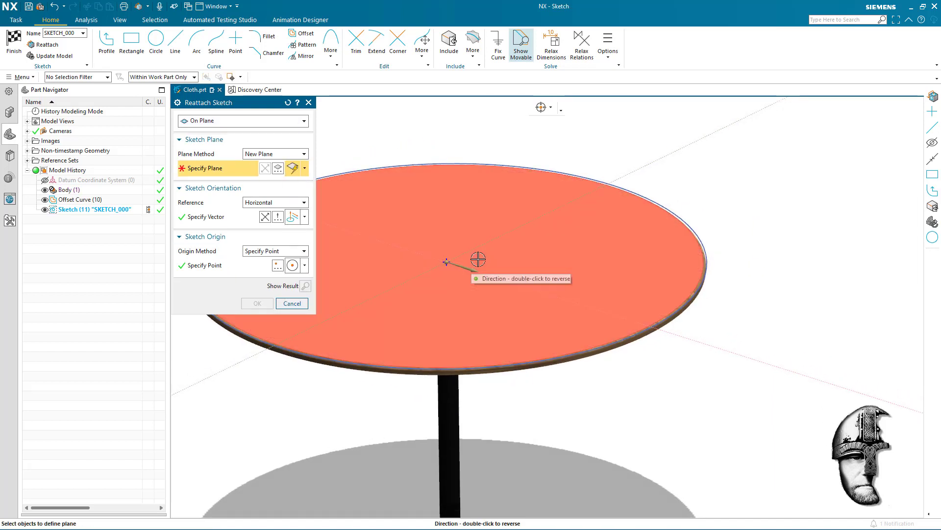
click(478, 259)
text(1)
key(Return)
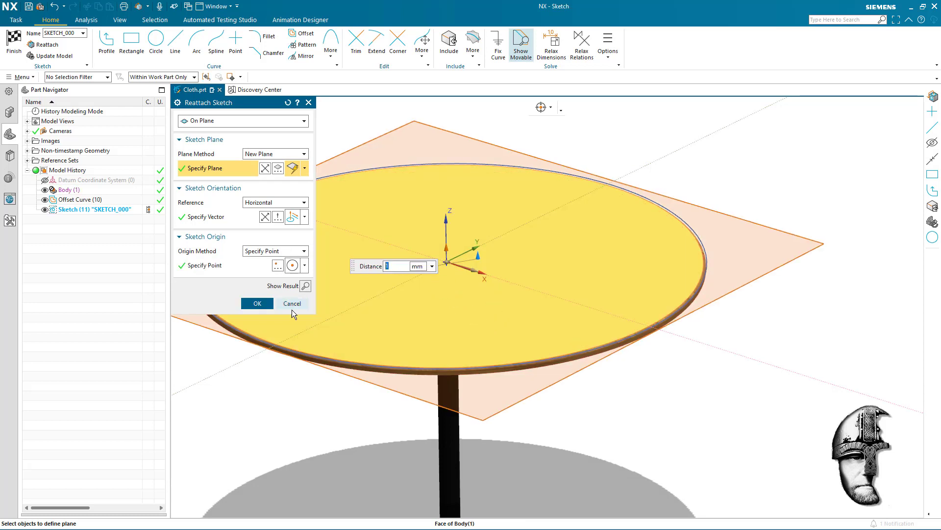
click(271, 304)
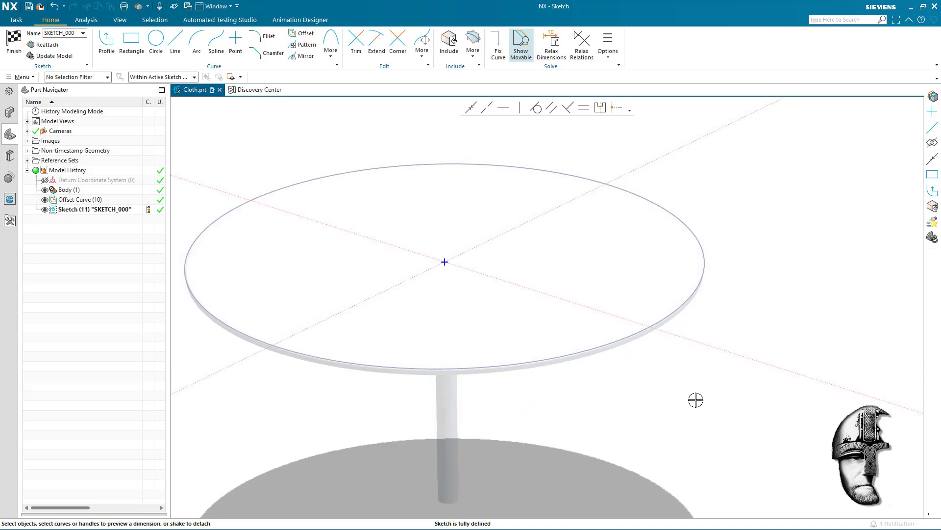
Include the tabletop's circular edge in the sketch as reference geometry
scroll(698, 409, down, 2)
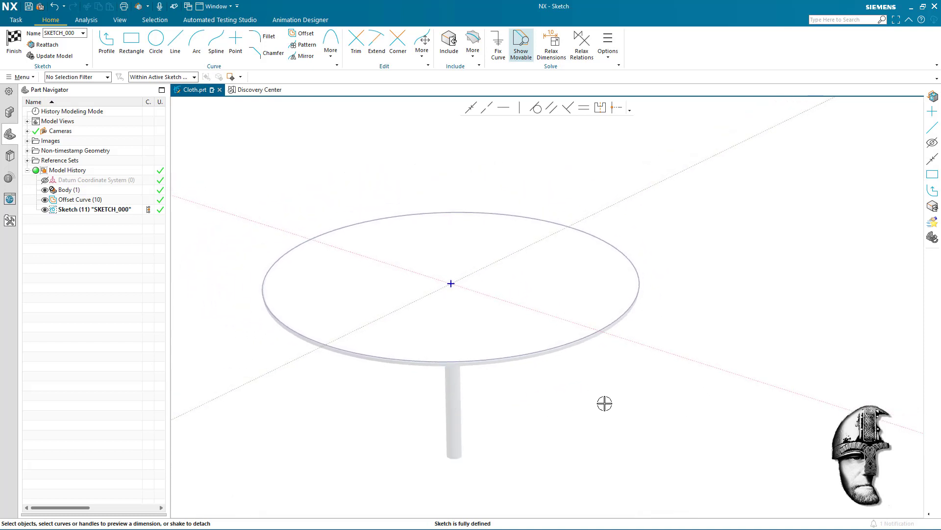
middle_drag(689, 391, 642, 248)
click(458, 53)
scroll(676, 316, up, 5)
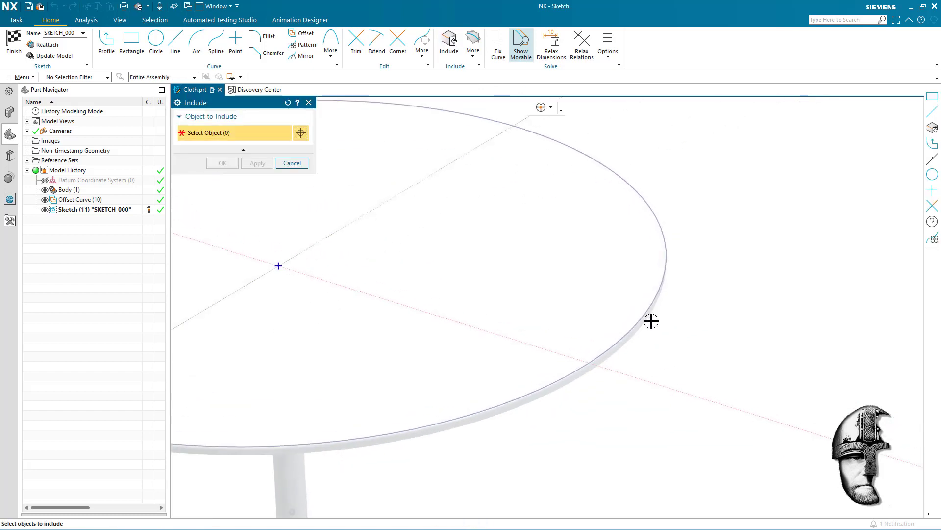
click(694, 313)
scroll(735, 318, down, 5)
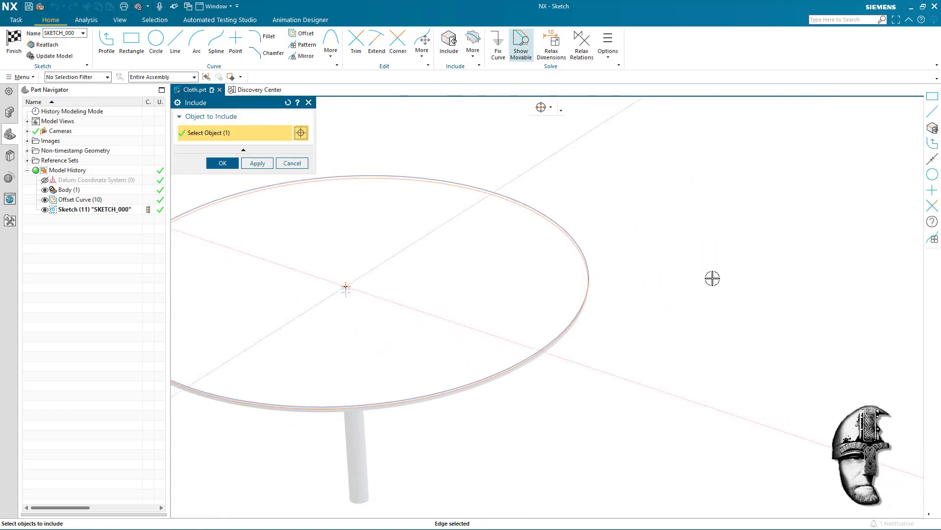
click(222, 163)
Hide the offset curve and the table body, and orient the view to the sketch plane
mouse_move(515, 333)
middle_down()
mouse_move(546, 347)
mouse_move(610, 346)
mouse_move(392, 255)
middle_up()
click(45, 200)
click(44, 190)
middle_drag(326, 248, 689, 343)
key(F8)
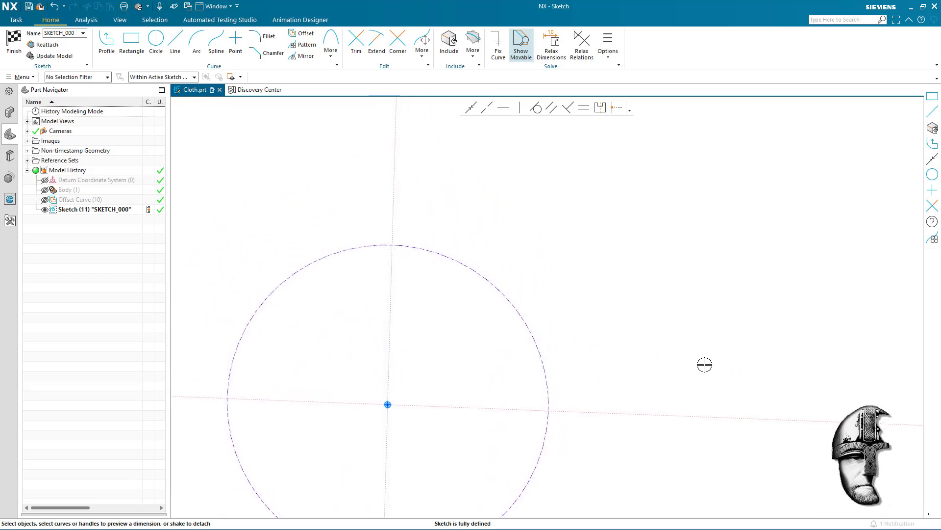
Draw a rectangle about 1060 mm wide from the sketch origin to a corner outside the reference circle
click(132, 42)
click(378, 405)
click(609, 196)
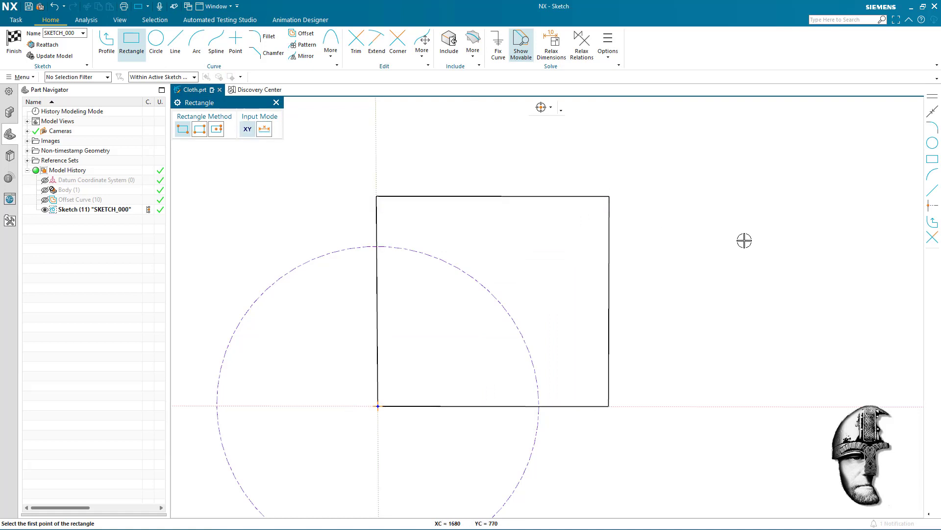
key(Escape)
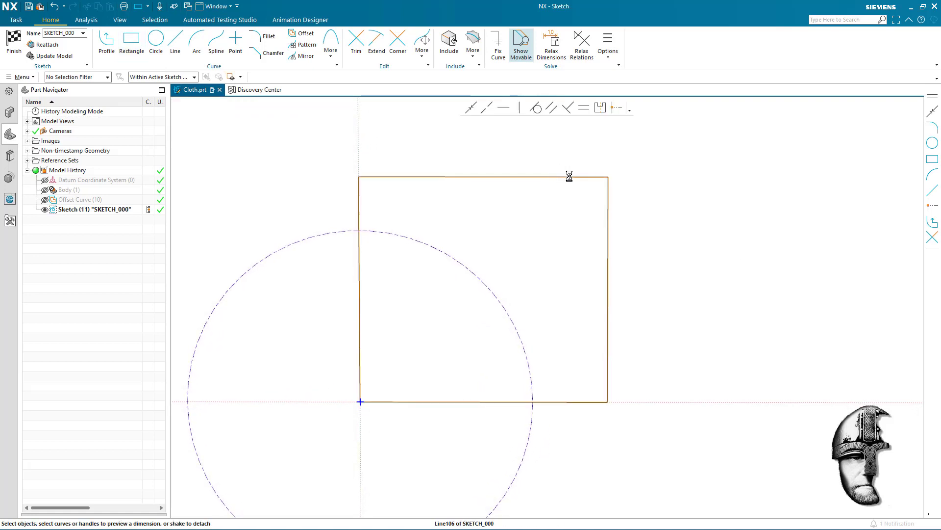
Dimension the rectangle's top side and set its length to 1250 mm
click(539, 166)
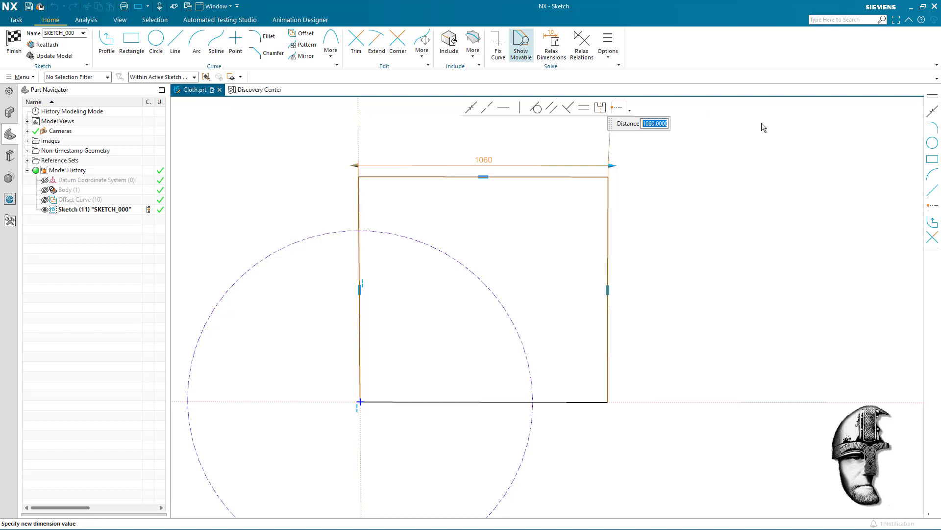
text(1250)
key(Return)
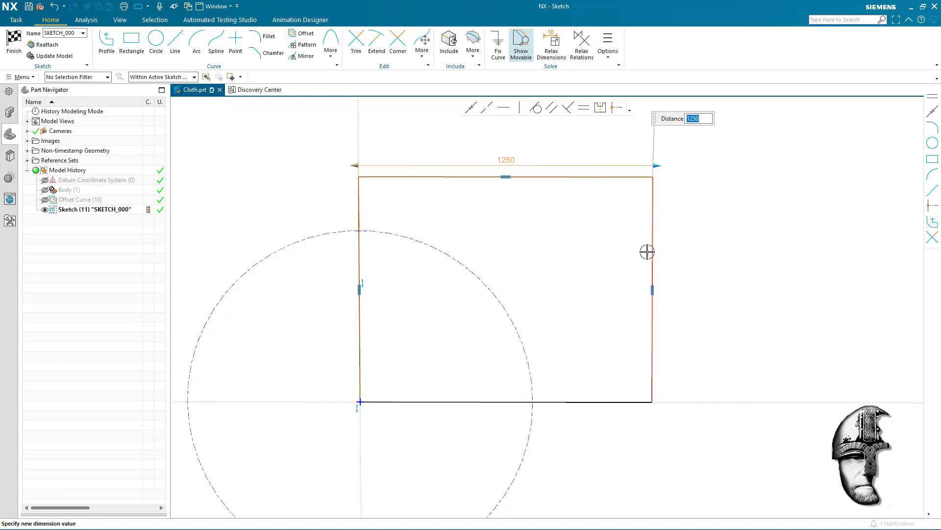
middle_click(599, 180)
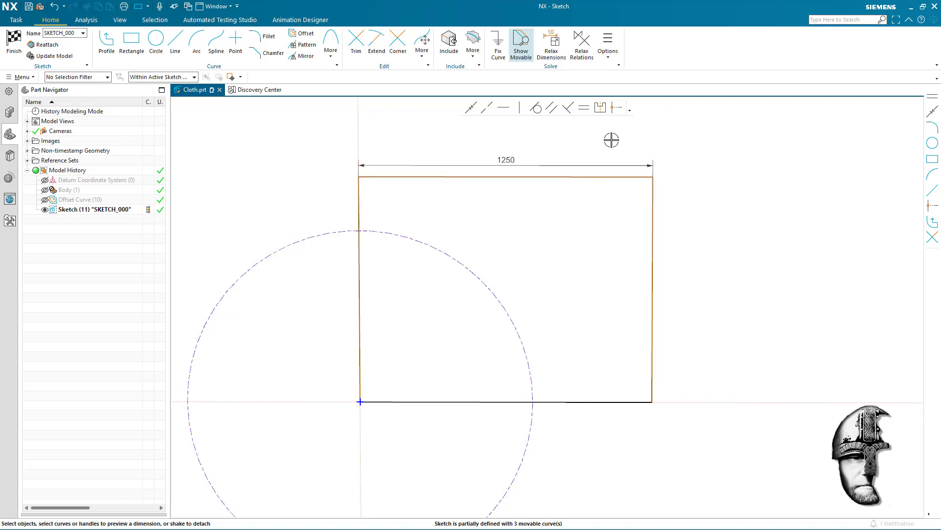
Make the rectangle's top and right sides equal in length
click(583, 107)
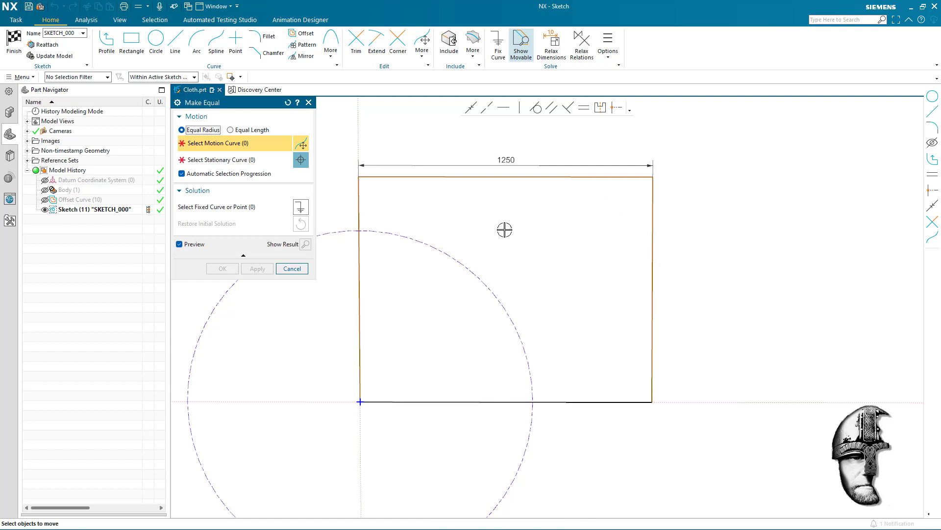
click(292, 268)
click(651, 194)
click(584, 108)
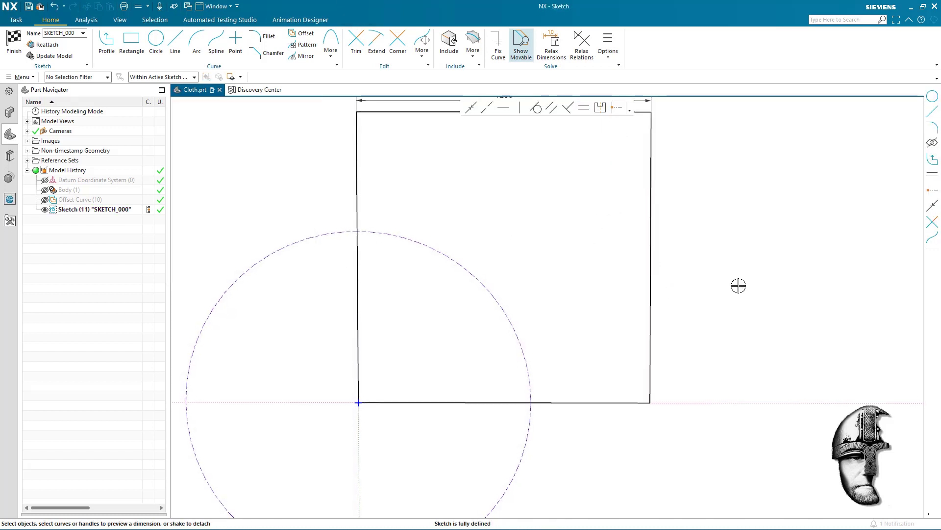
Delete the rectangle's bottom and left sides that lie along the sketch axes
scroll(711, 331, up, 1)
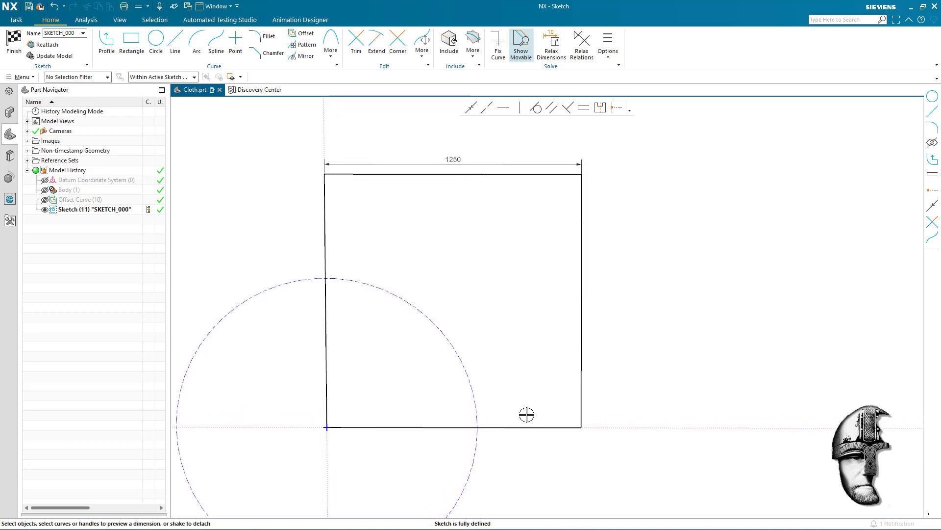
click(525, 427)
click(325, 238)
click(393, 221)
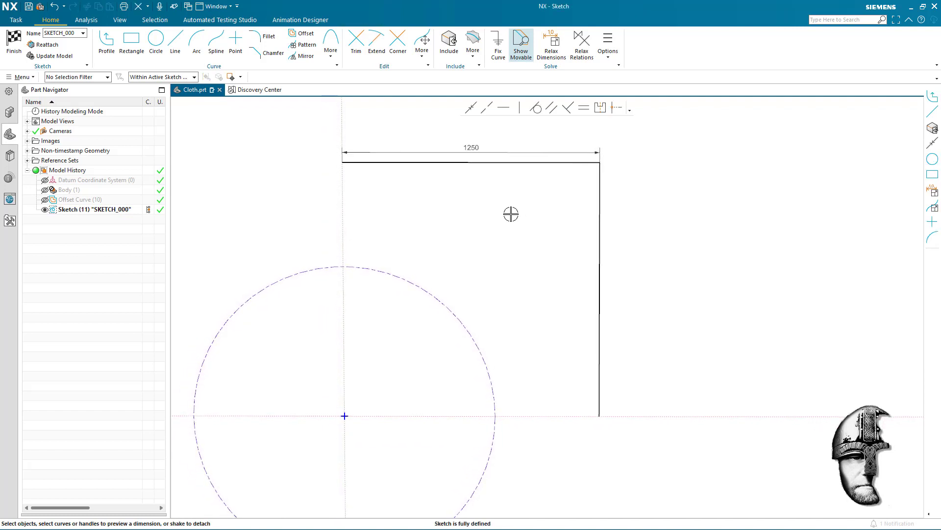
click(107, 44)
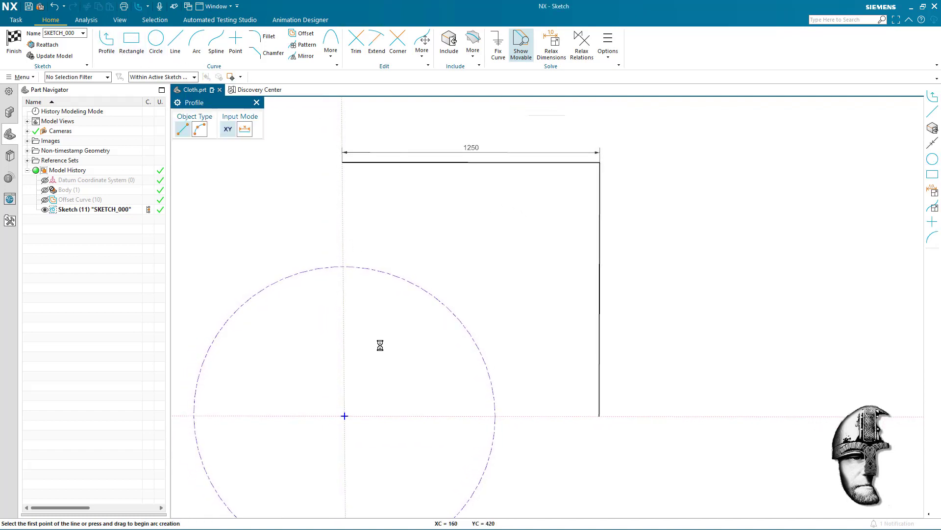
click(344, 415)
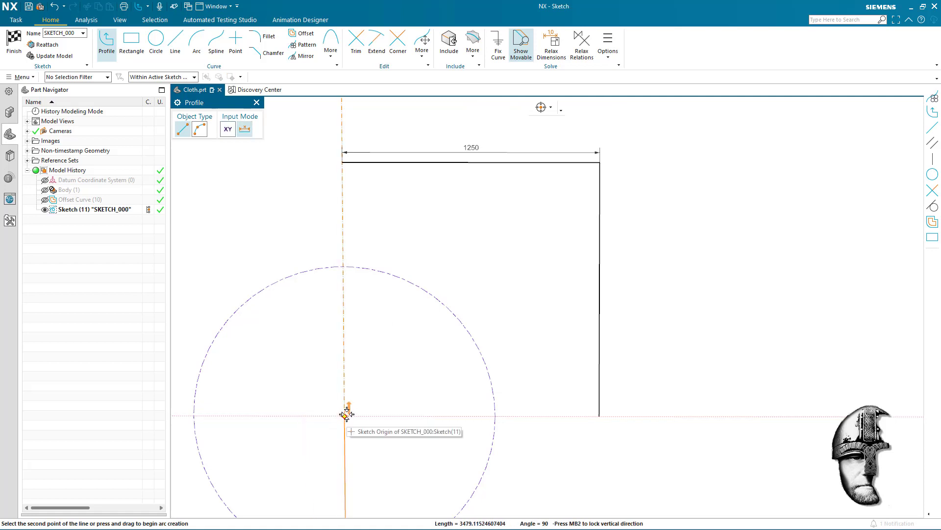
key(Escape)
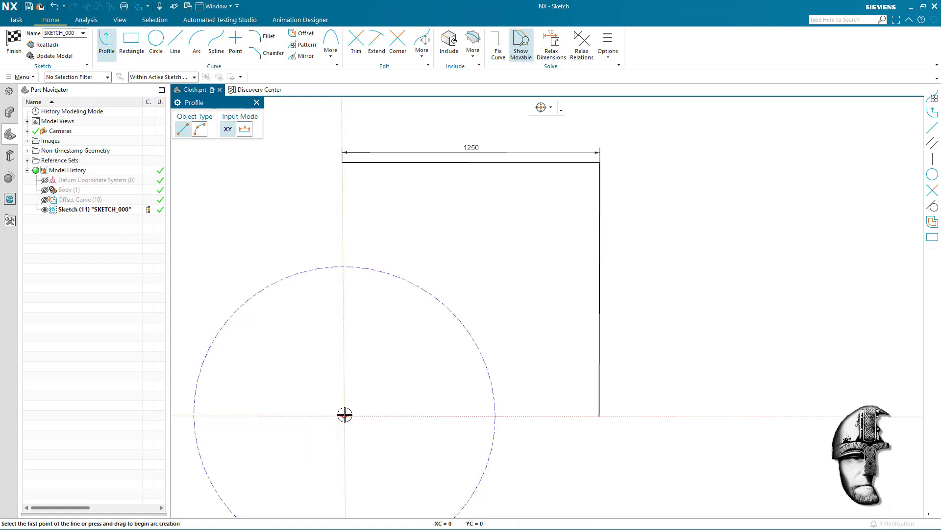
key(Escape)
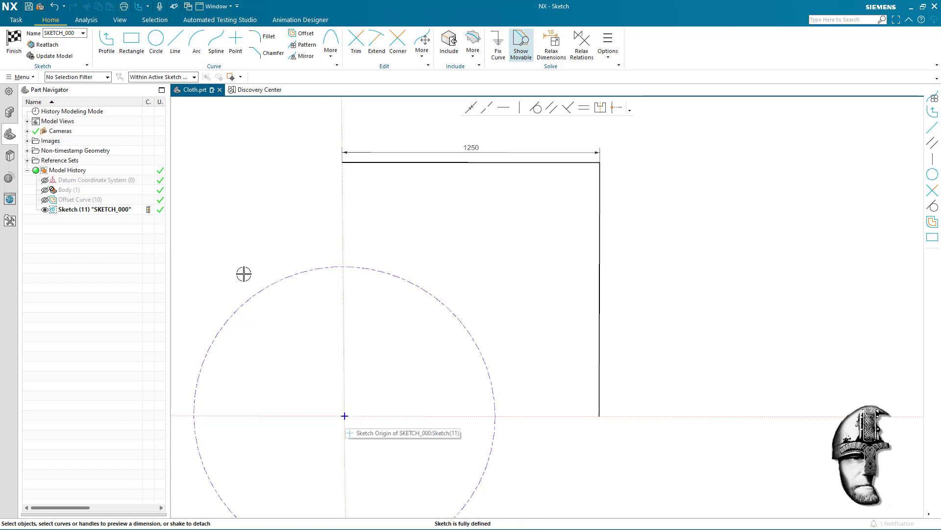
Draw a line from the sketch origin along the horizontal axis, extending well past the outline's vertical side
click(345, 416)
click(826, 416)
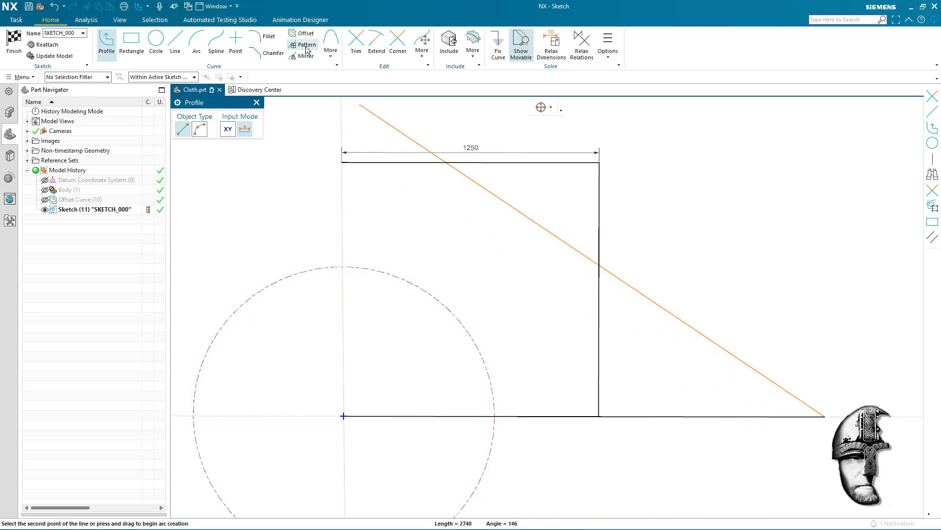
key(Escape)
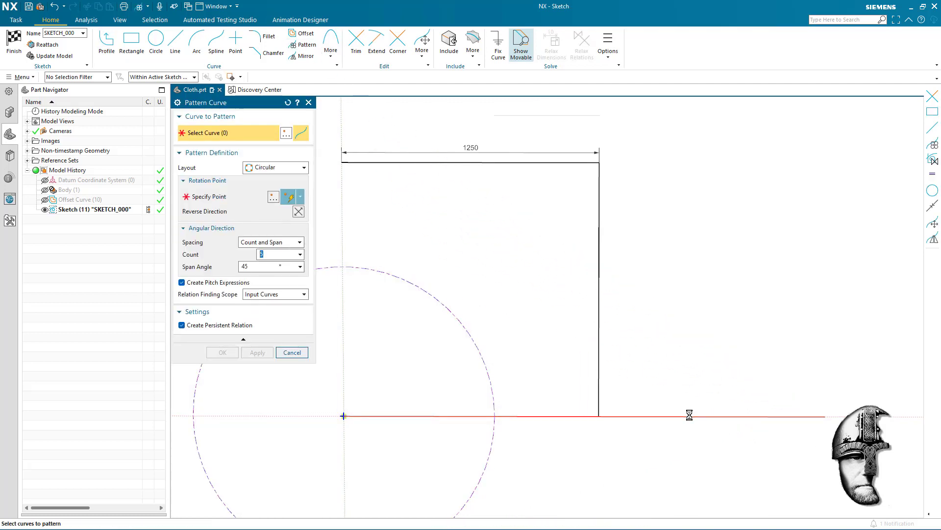
Pattern the axis line circularly about the sketch origin with a count of 5 over a 45° span
click(646, 415)
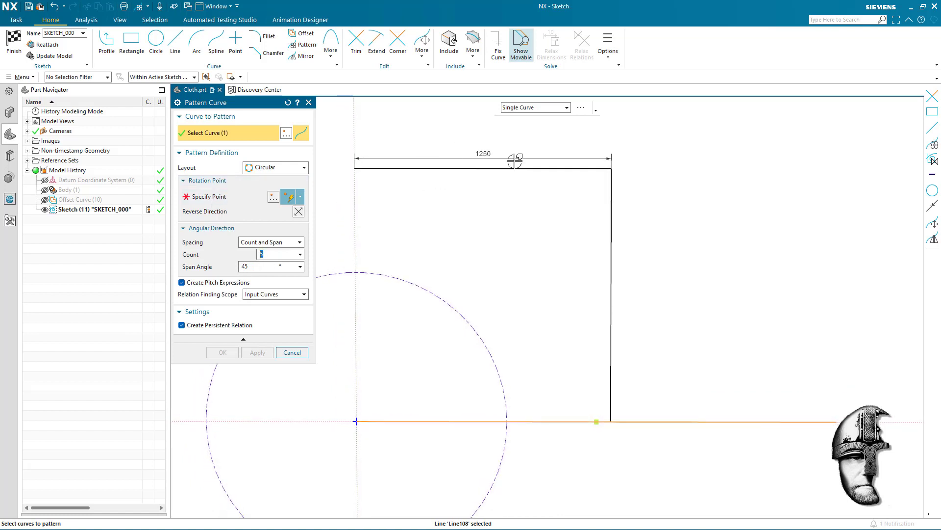
click(208, 198)
click(357, 422)
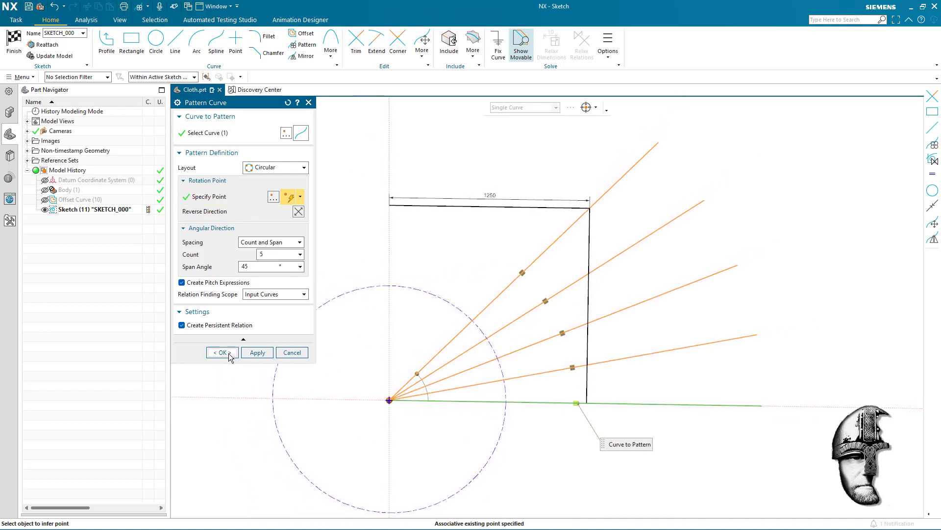
click(229, 357)
Trim the five radial lines outside the cloth outline and inside the reference circle, and finish the sketch
scroll(738, 326, up, 2)
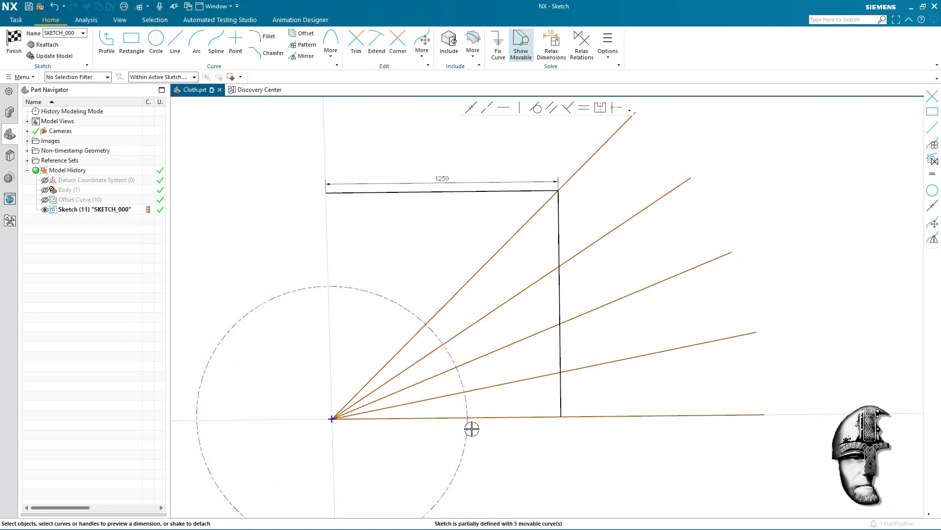
scroll(527, 462, up, 1)
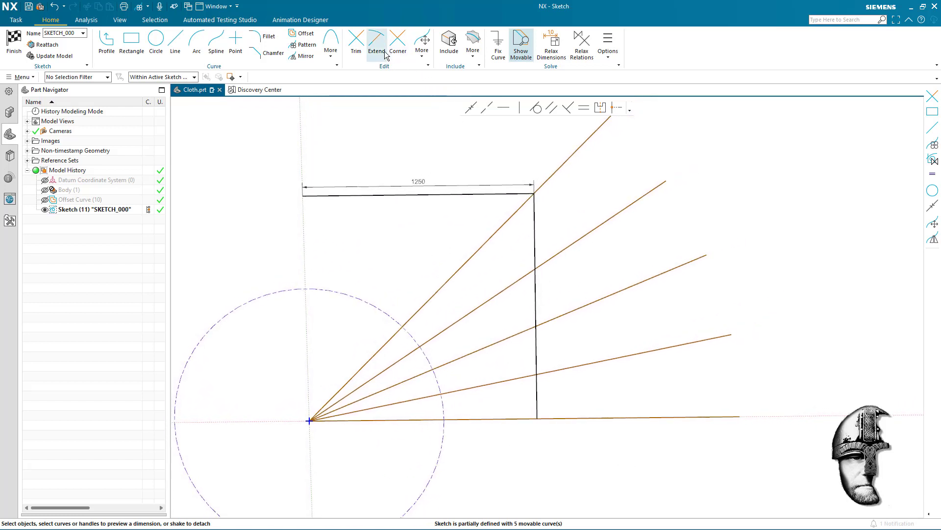
click(353, 41)
mouse_move(547, 146)
mouse_down()
mouse_move(645, 414)
mouse_move(643, 453)
mouse_up()
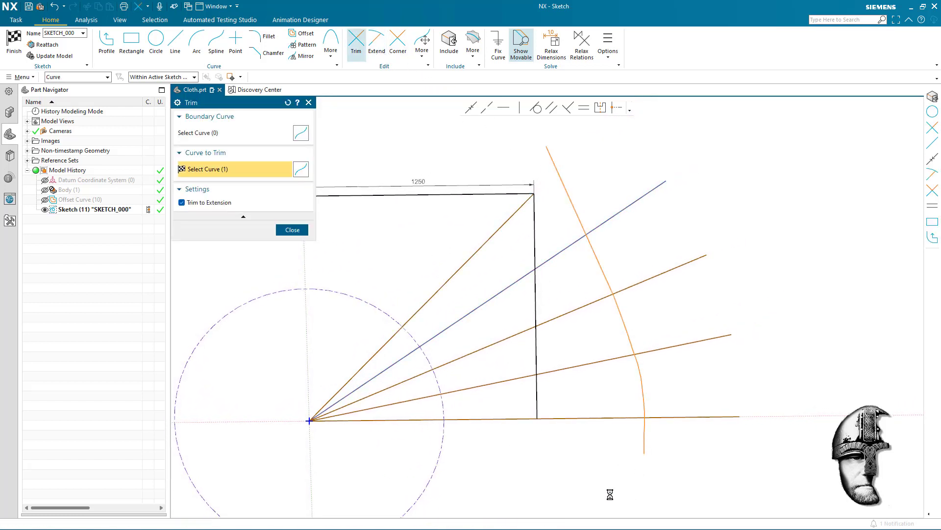
drag(336, 349, 390, 444)
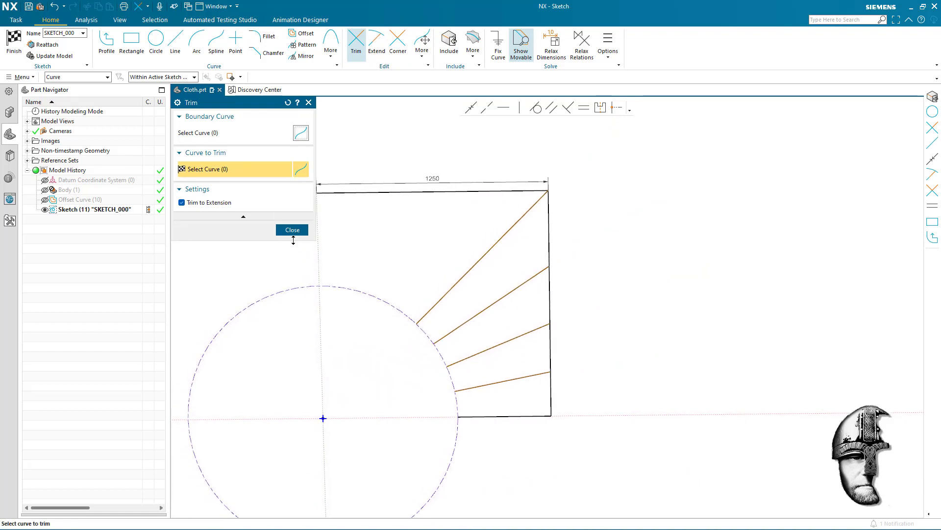
click(292, 230)
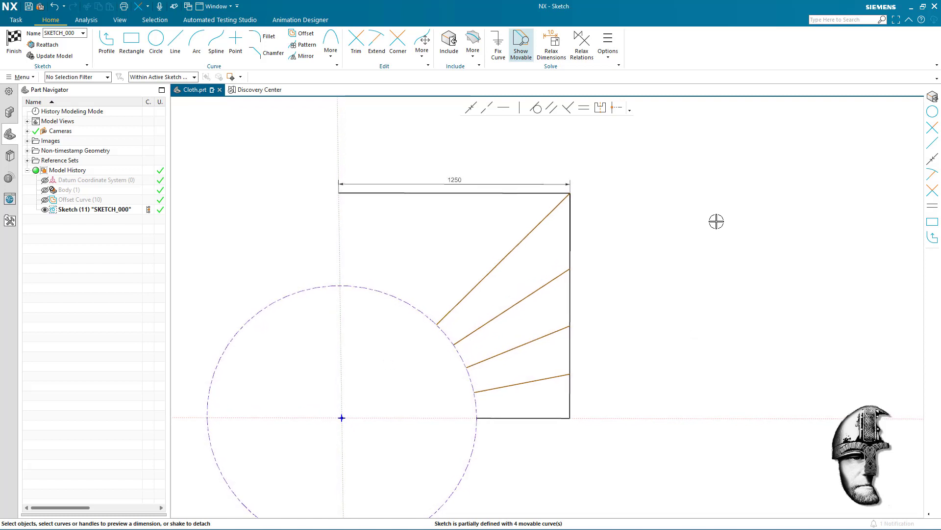
click(11, 39)
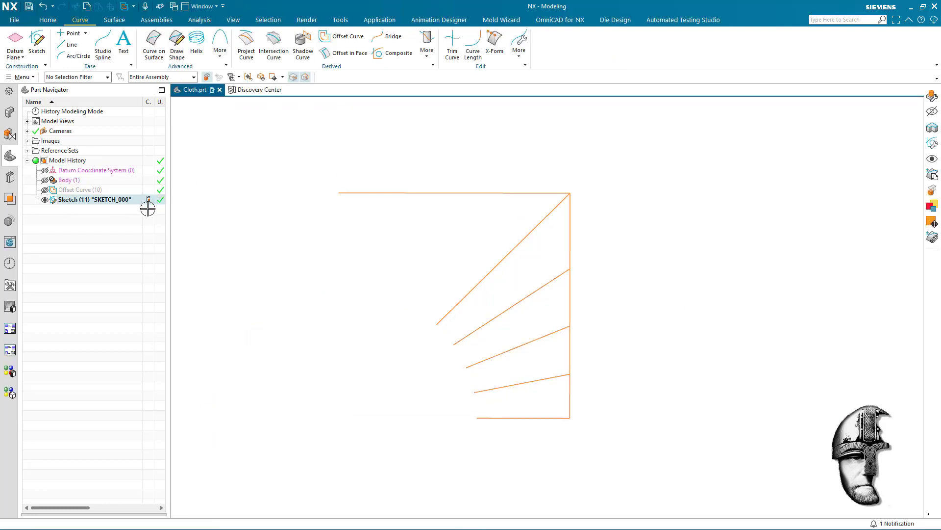
key(F2)
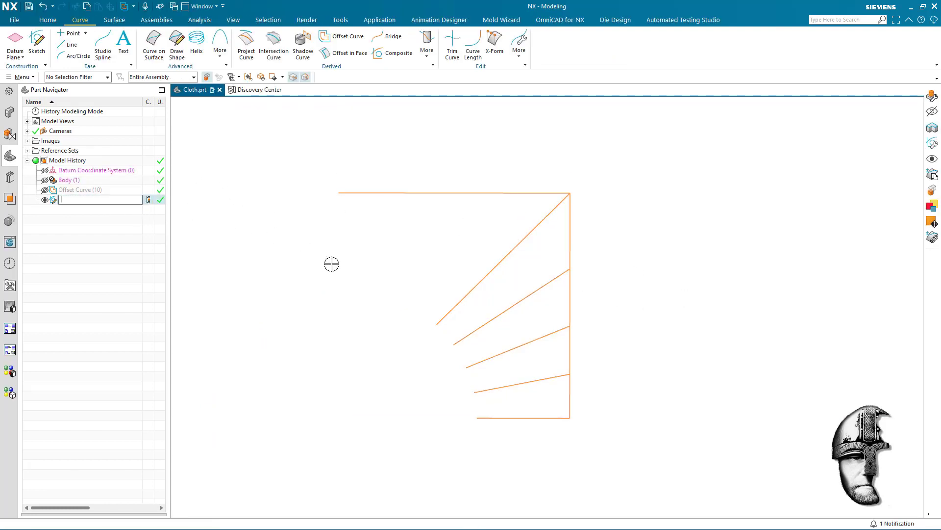
click(98, 192)
click(95, 201)
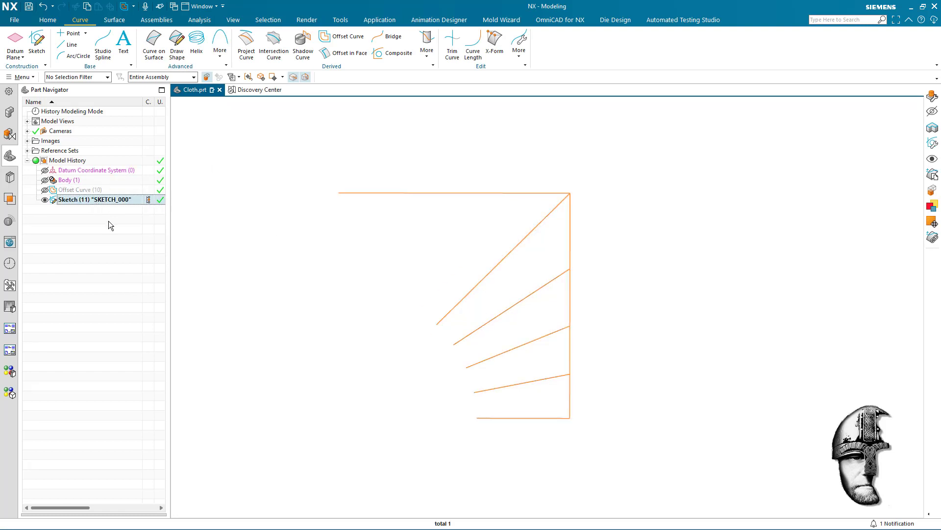
key(F2)
click(83, 190)
click(79, 202)
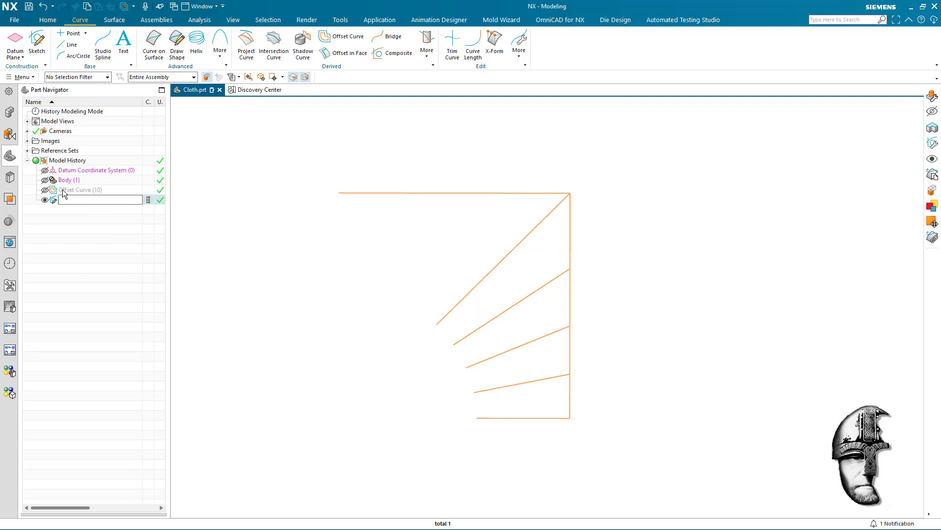
click(58, 206)
Reopen the sketch, add a 90° arc centred on the origin along the reference circle between the two axes, and finish it
double_click(58, 201)
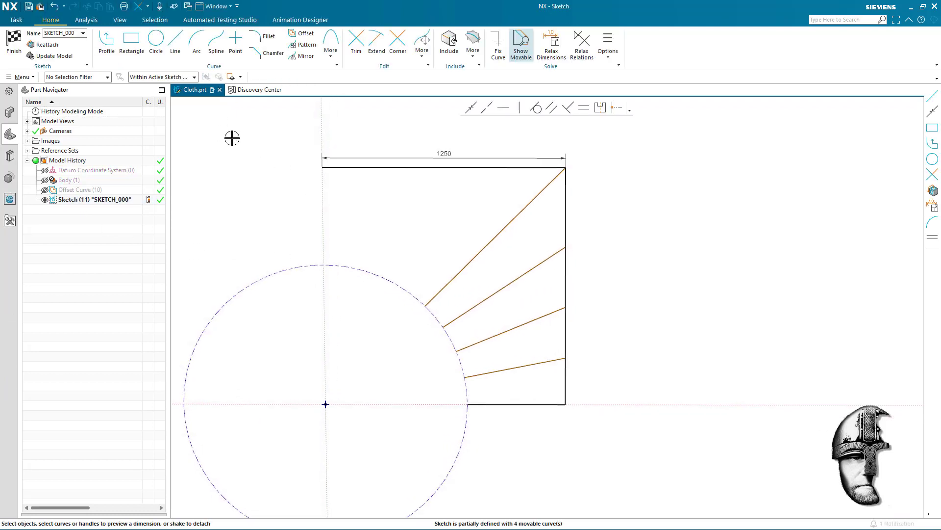
click(197, 42)
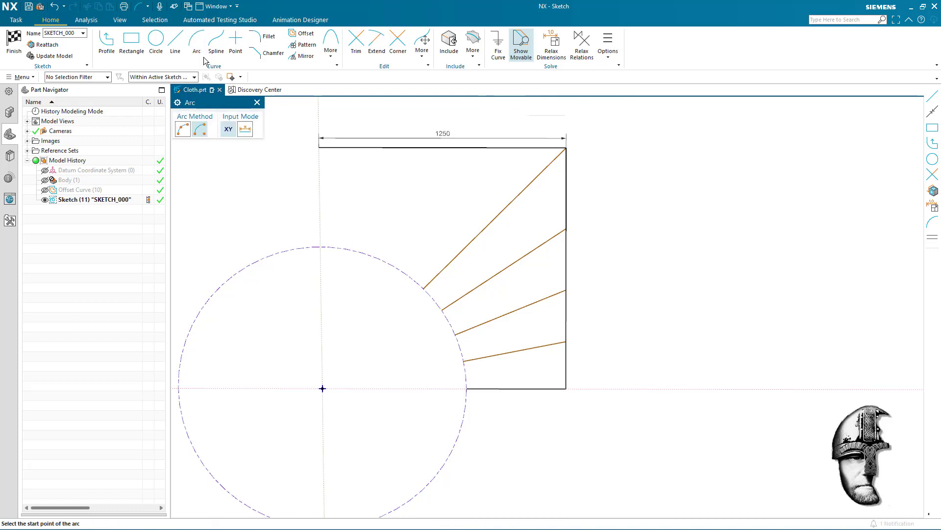
scroll(432, 326, up, 1)
scroll(235, 328, up, 1)
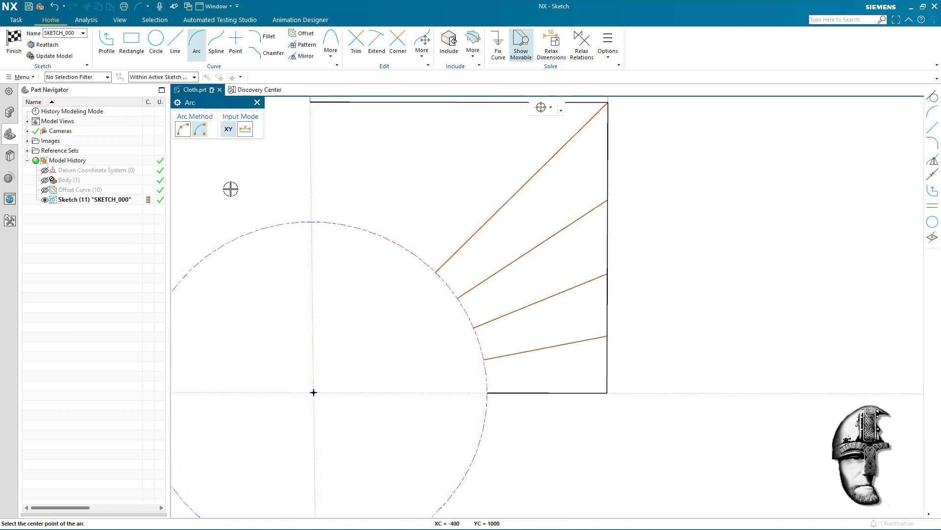
click(314, 392)
click(488, 392)
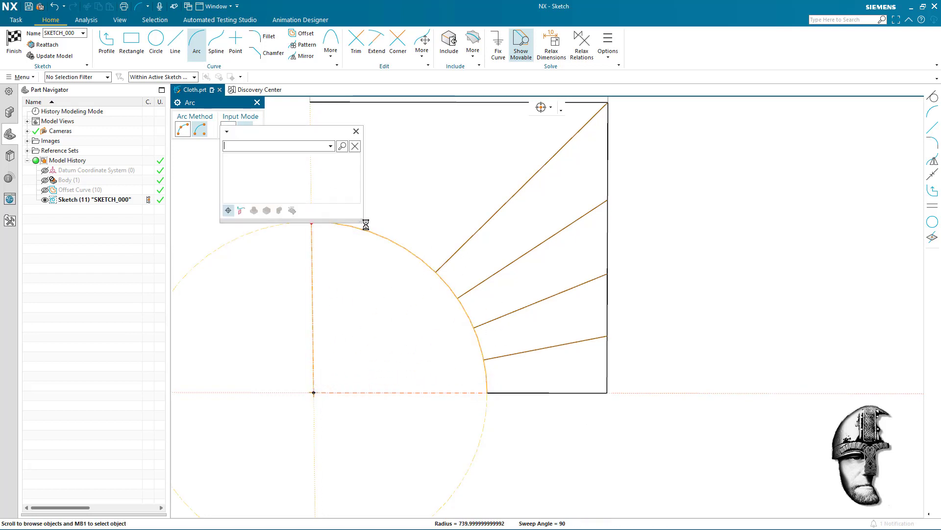
click(294, 154)
scroll(392, 206, down, 1)
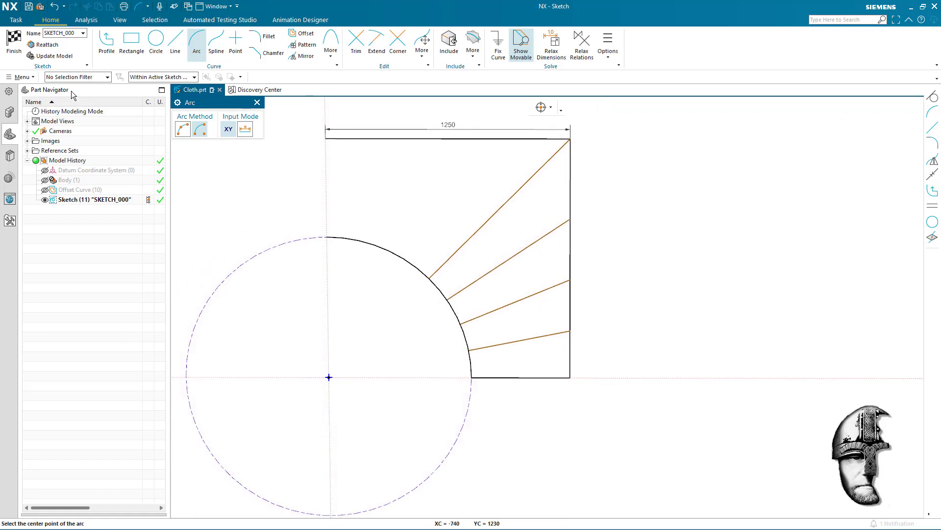
click(11, 44)
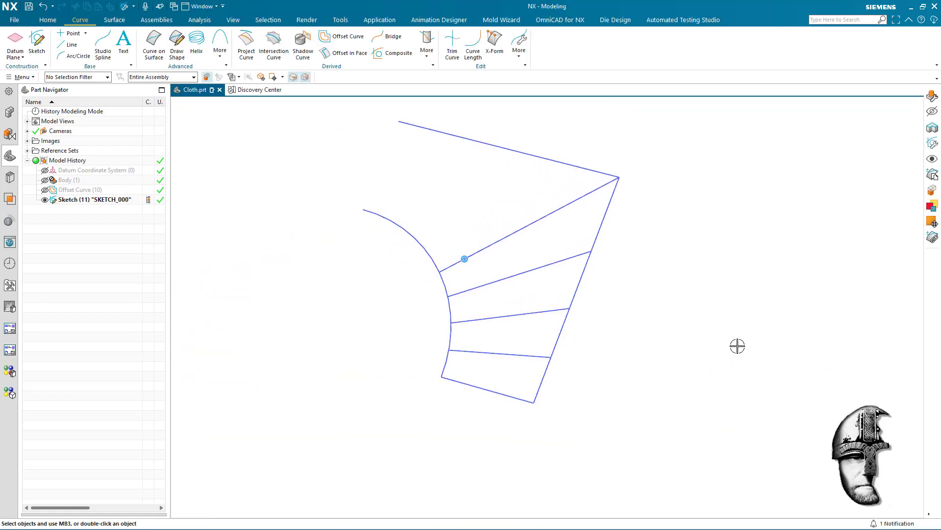
Start a Variational Sweep and place its section sketch normal to the quarter arc at 0% arc length, picking only the arc as a Single Curve
click(121, 20)
click(320, 45)
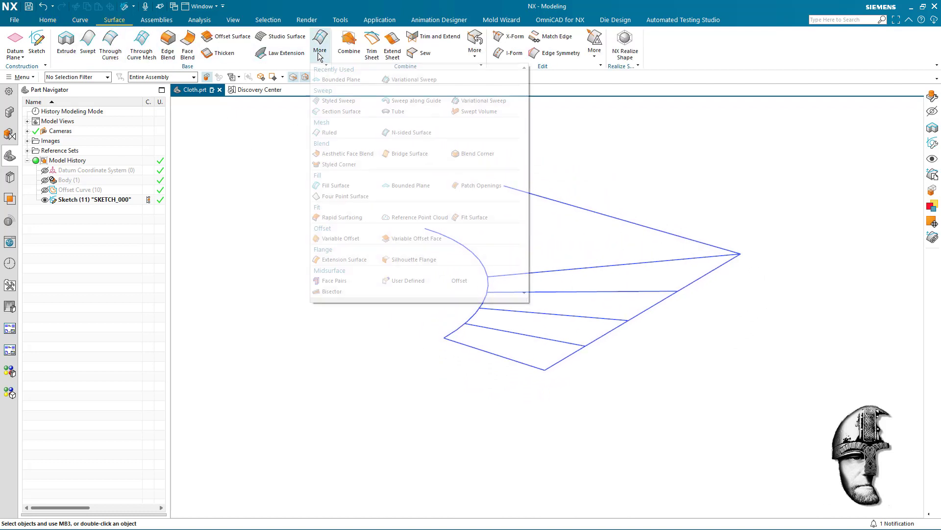
click(482, 101)
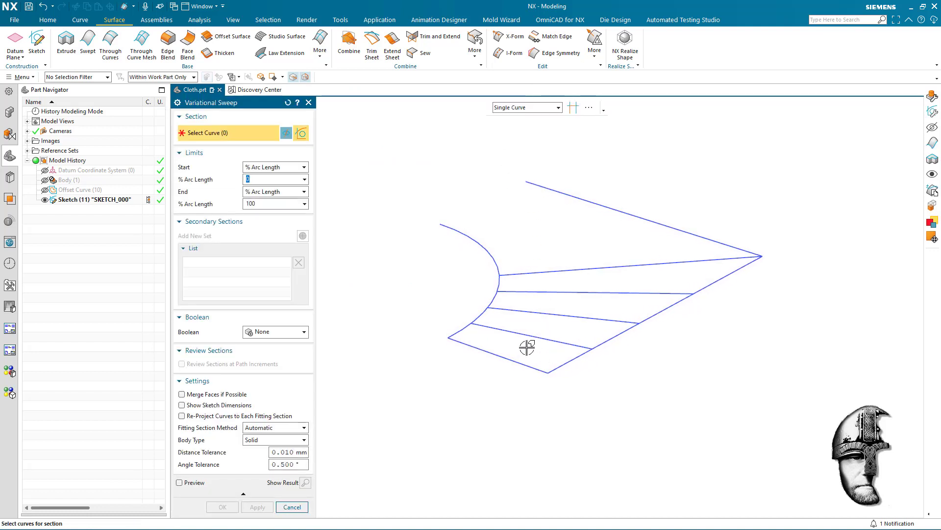
click(455, 332)
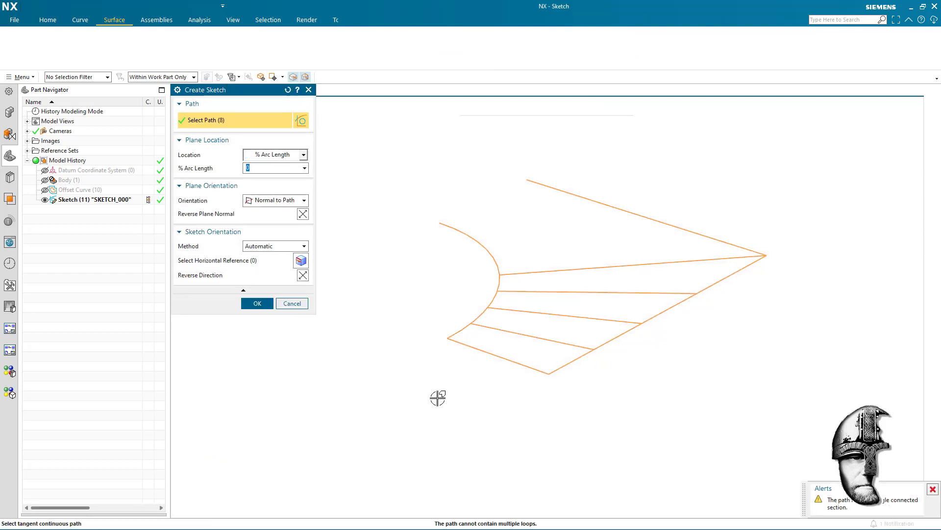
key(Escape)
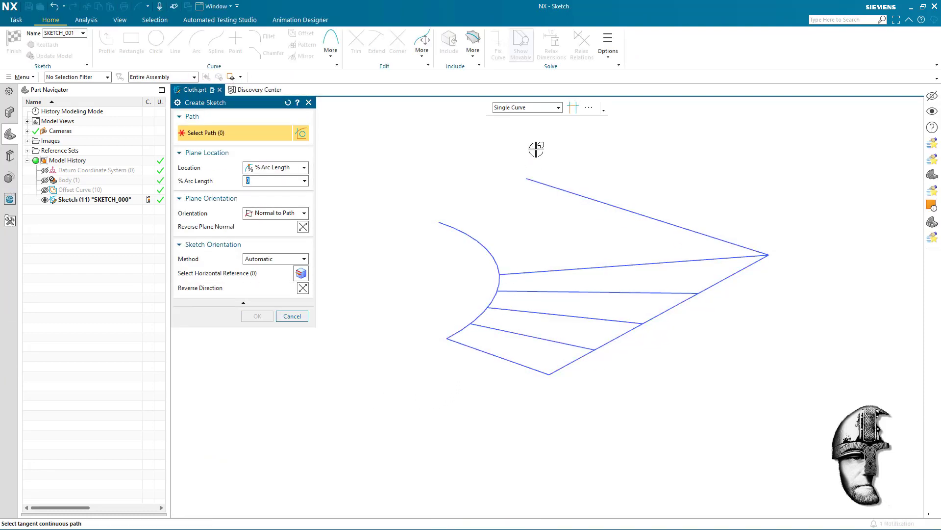
click(529, 108)
click(512, 117)
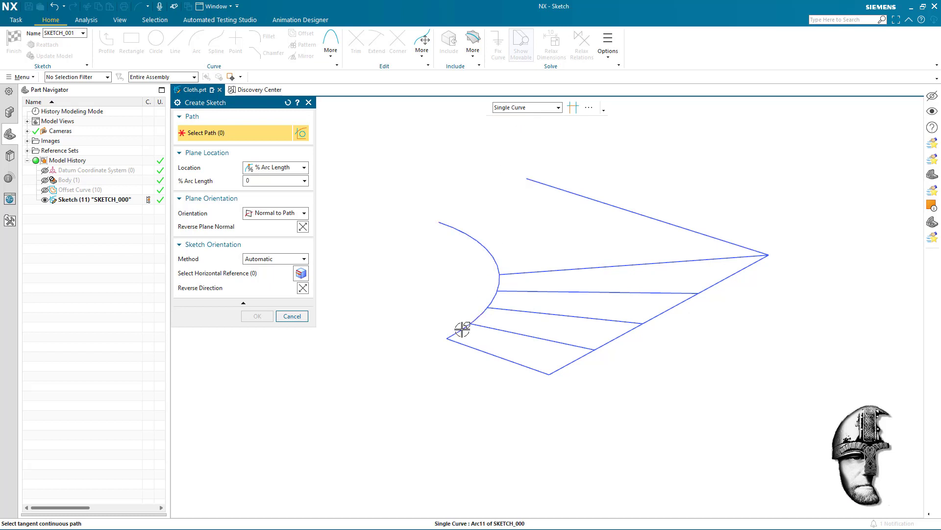
click(463, 329)
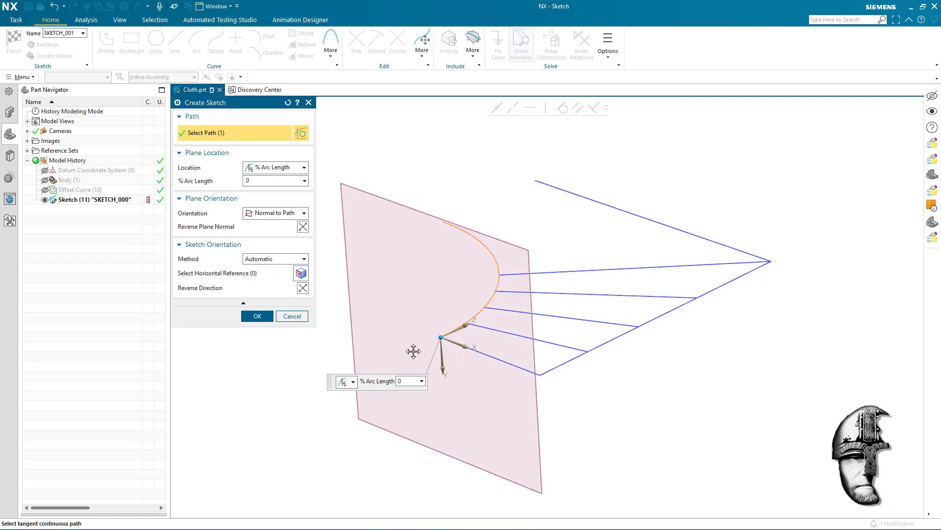
scroll(389, 417, up, 1)
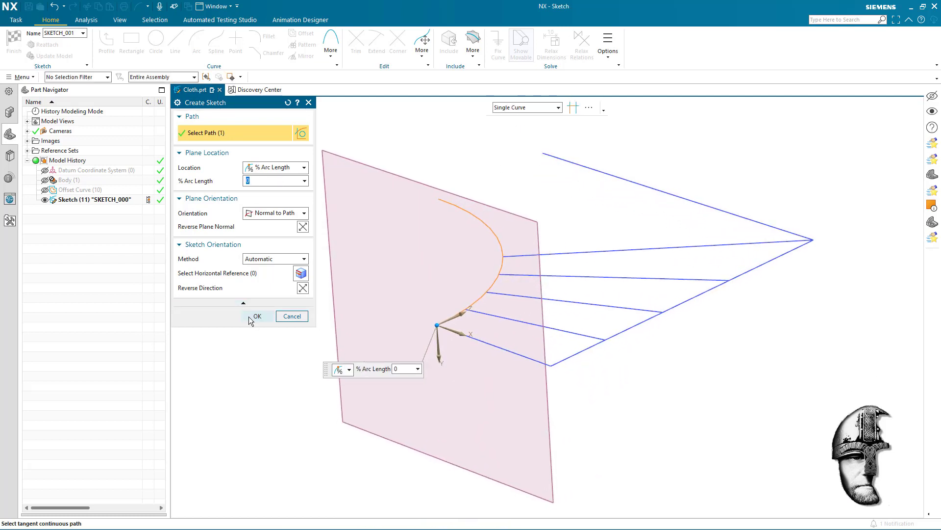
click(256, 316)
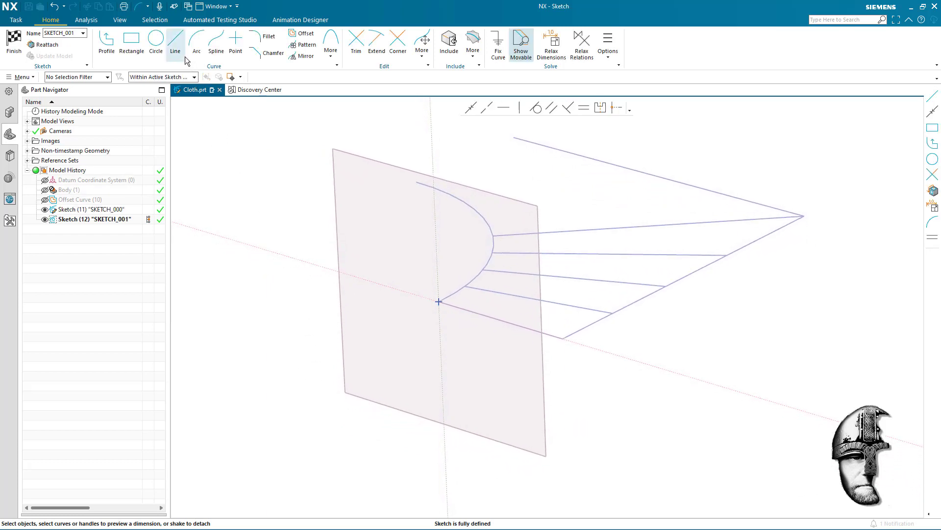
Draw a line in the section sketch from the sketch origin sloping downward and outward from the vertical axis
click(106, 43)
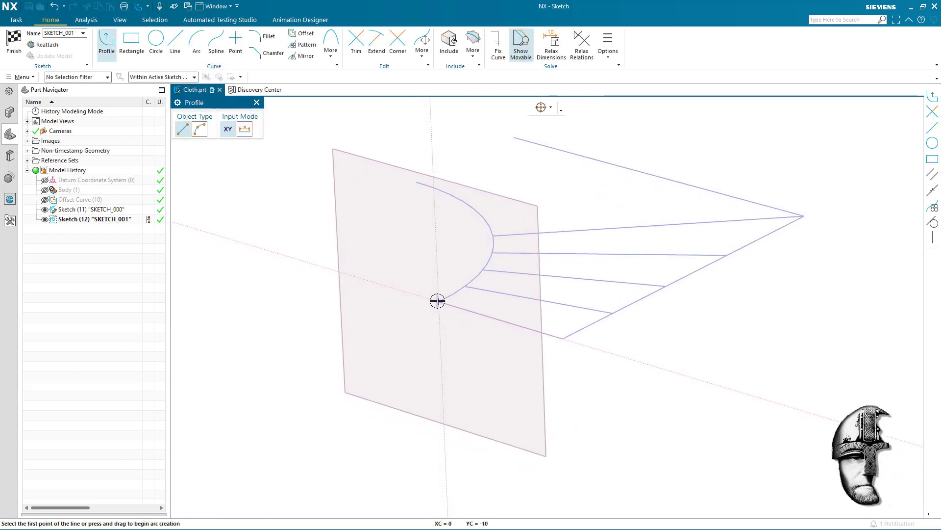
click(438, 301)
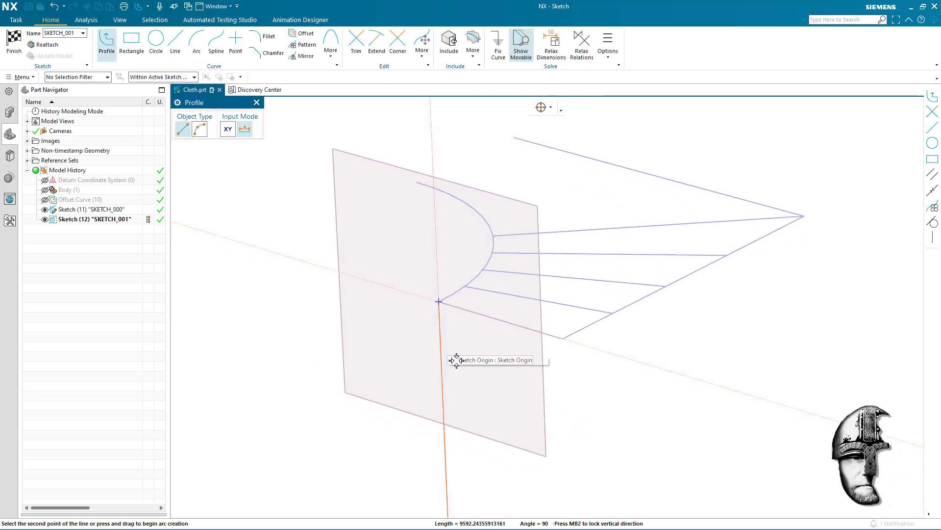
click(494, 428)
key(Escape)
key(Escape)
Dimension the angle between the section line and the vertical axis as 5° and convert that dimension to an expression
mouse_move(543, 380)
middle_down()
mouse_move(587, 360)
mouse_move(600, 387)
mouse_move(494, 380)
middle_up()
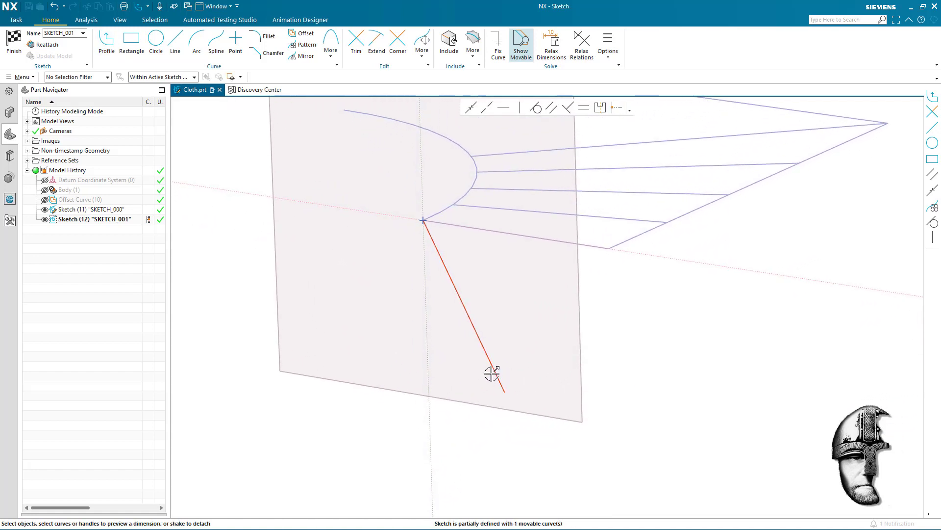
click(430, 380)
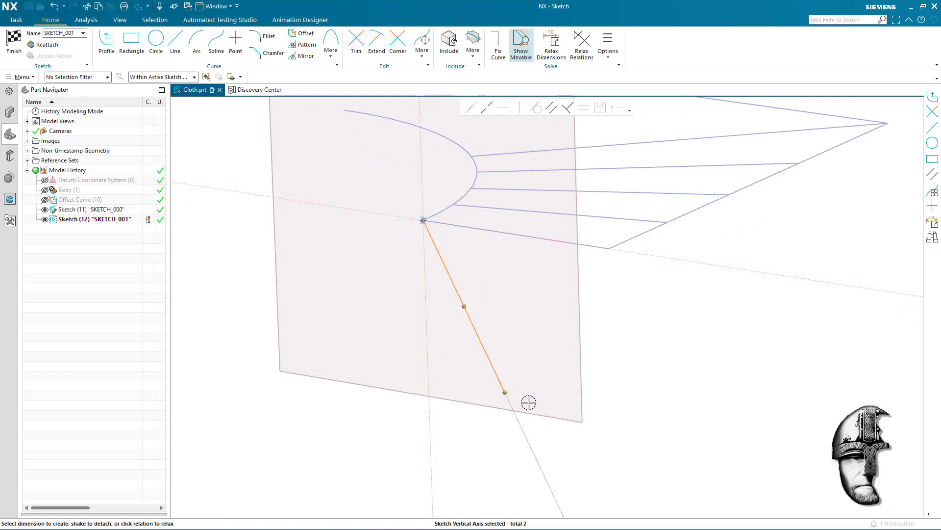
drag(512, 413, 477, 404)
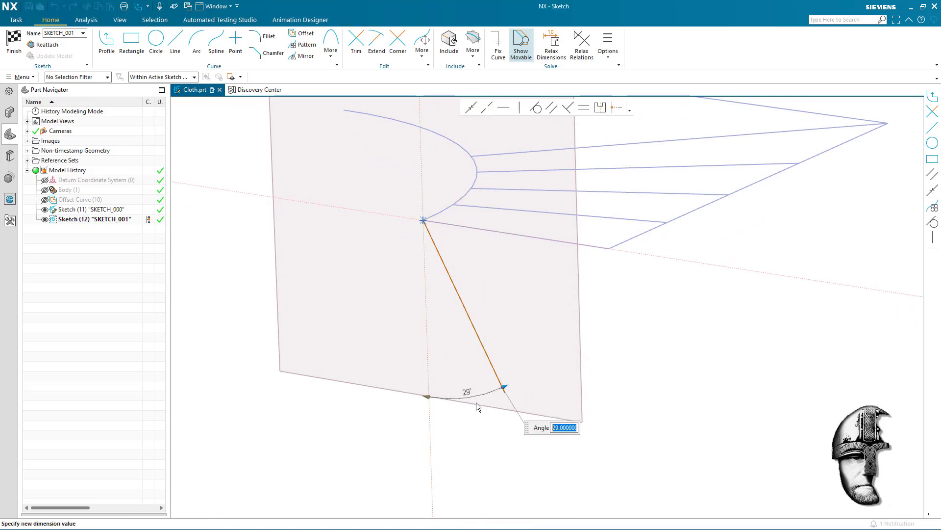
middle_click(475, 396)
double_click(472, 392)
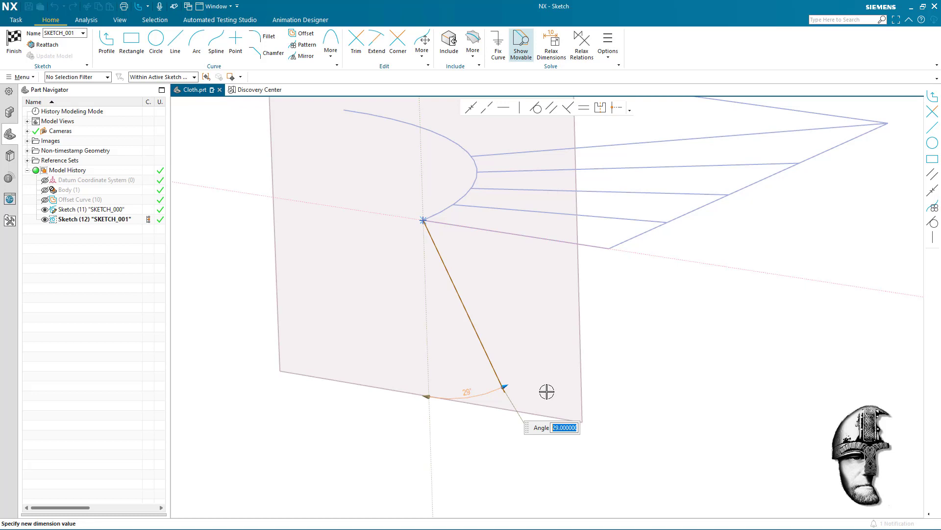
text(5)
key(Return)
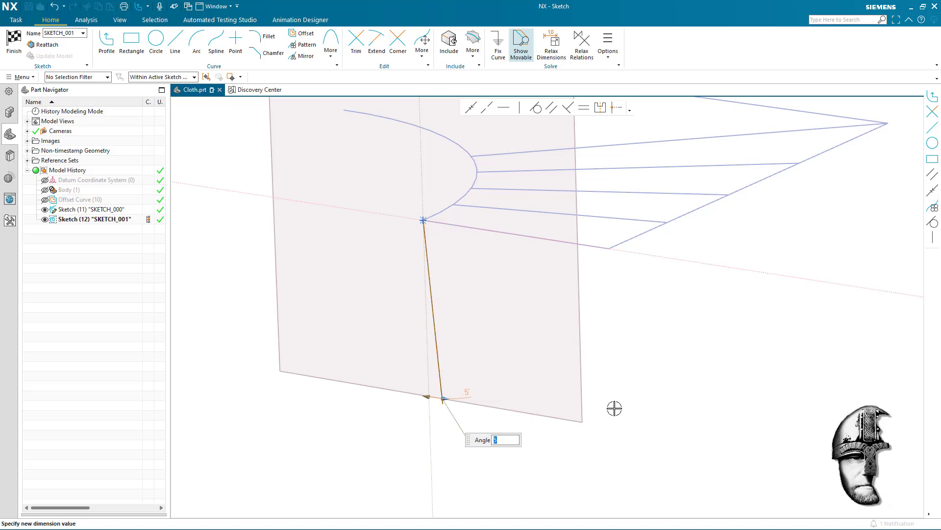
middle_click(534, 404)
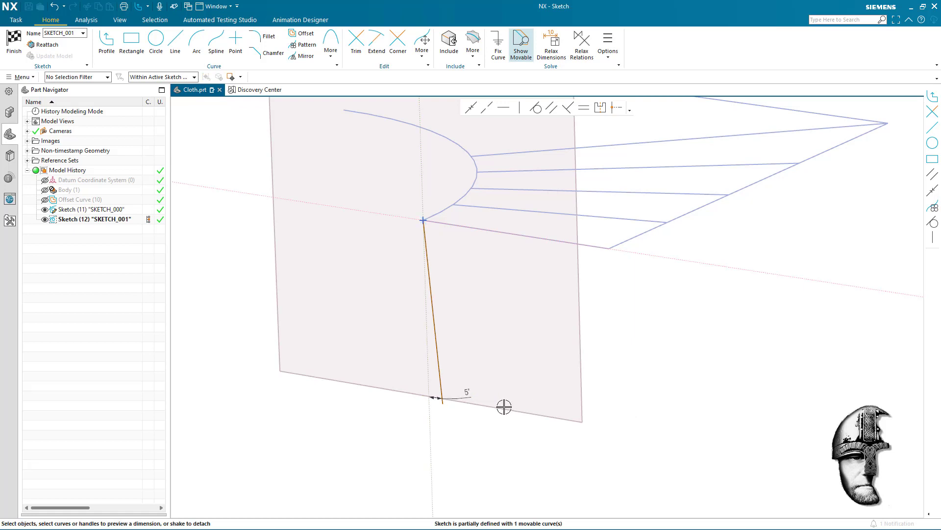
right_click(475, 398)
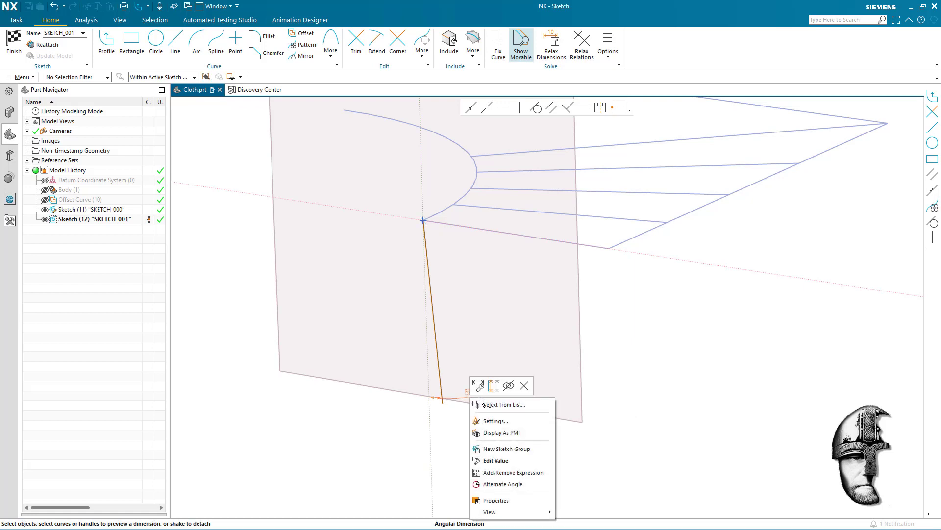
click(501, 474)
Set the section line's length to 390 mm with sketch scaling accepted, convert the dimension to an expression, and finish the sketch
middle_drag(624, 410, 448, 254)
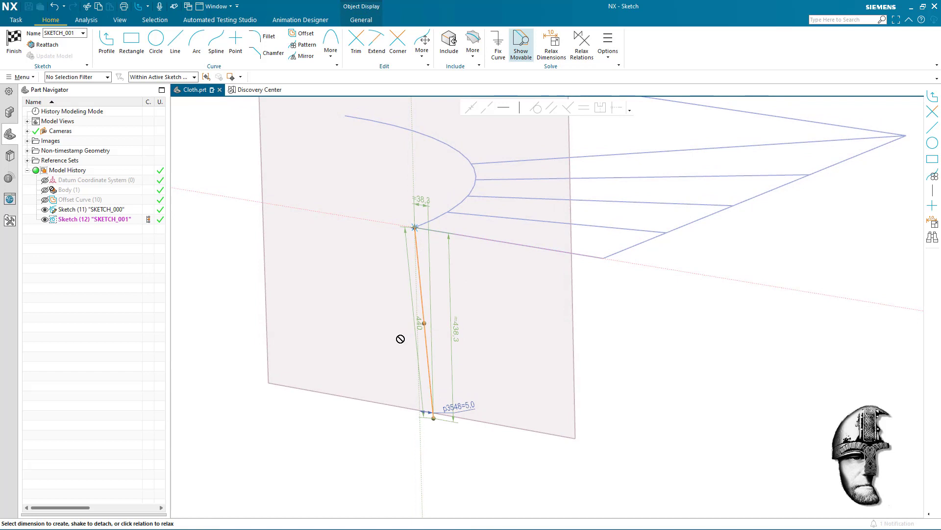
click(393, 322)
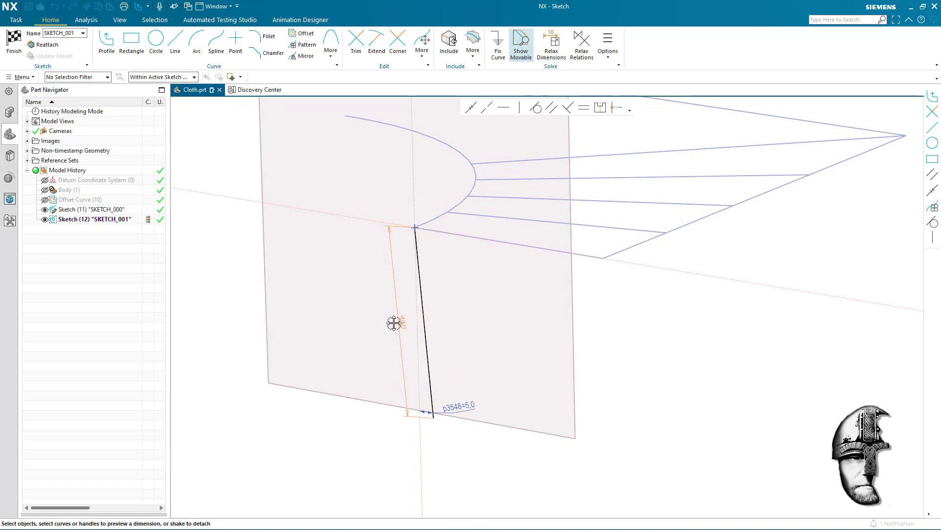
click(395, 329)
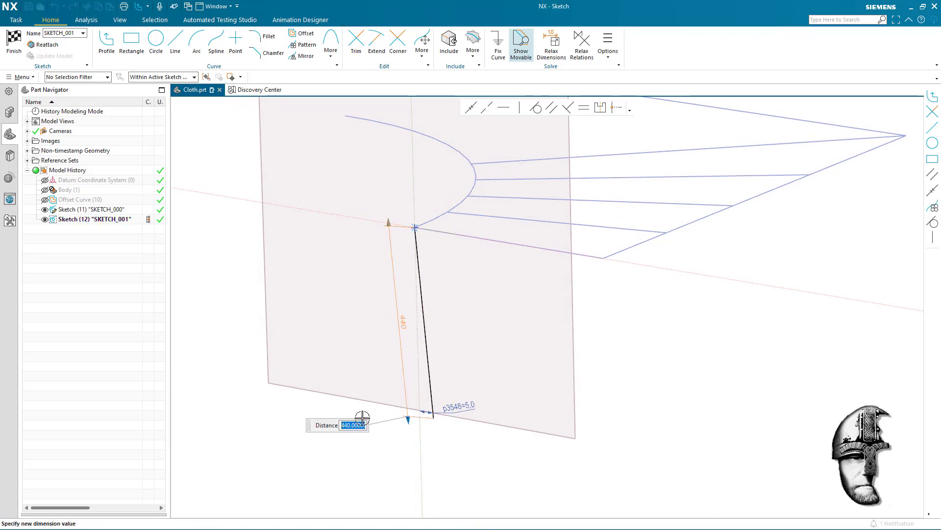
key(Return)
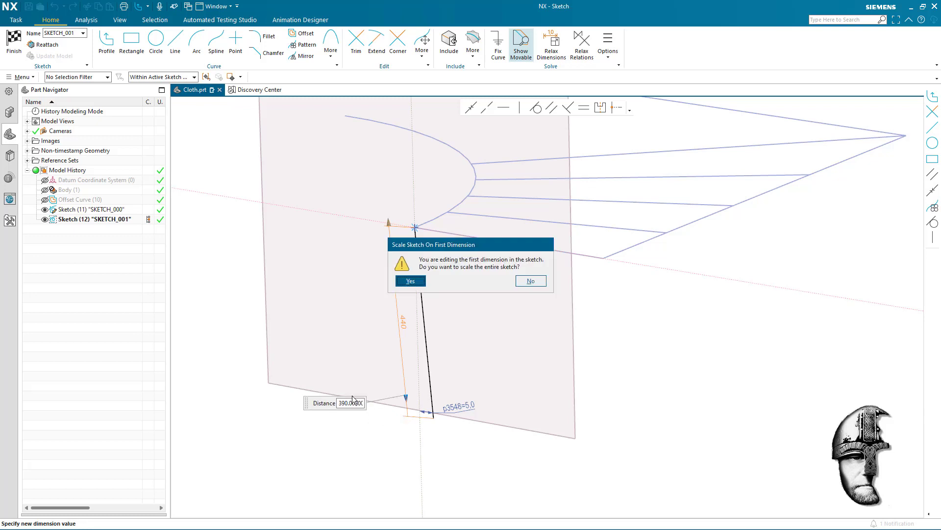
click(400, 286)
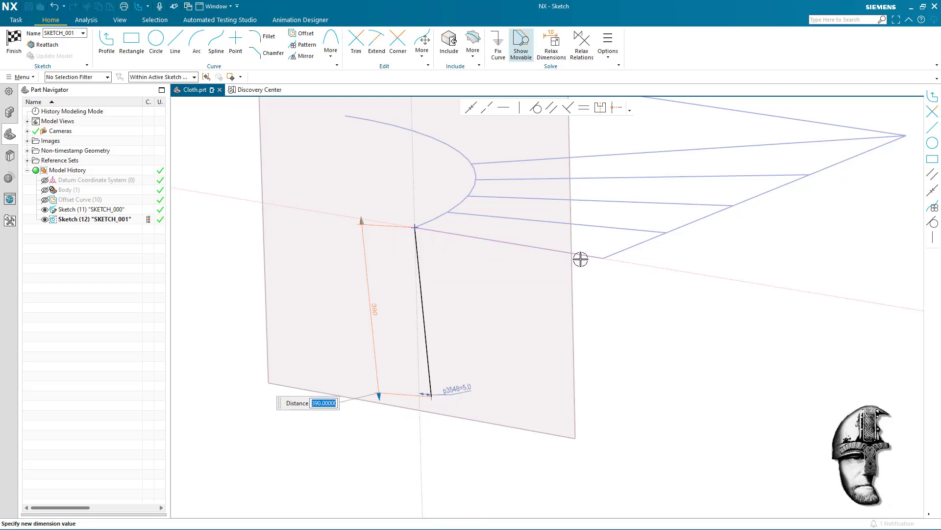
mouse_move(549, 397)
middle_down()
mouse_move(490, 378)
mouse_move(493, 385)
mouse_move(542, 385)
mouse_move(399, 281)
mouse_move(365, 301)
middle_up()
right_click(369, 306)
click(404, 318)
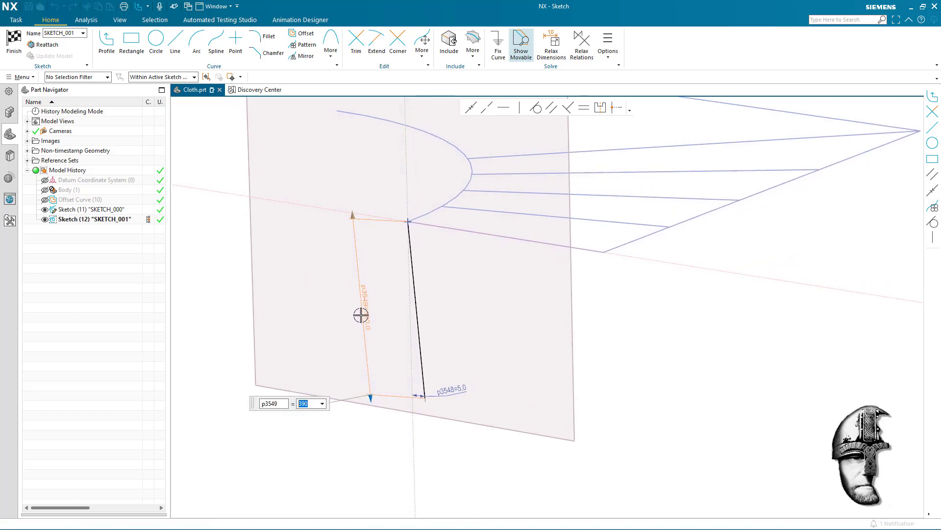
mouse_move(458, 322)
middle_down()
mouse_move(500, 292)
mouse_move(481, 292)
mouse_move(277, 183)
middle_up()
click(14, 42)
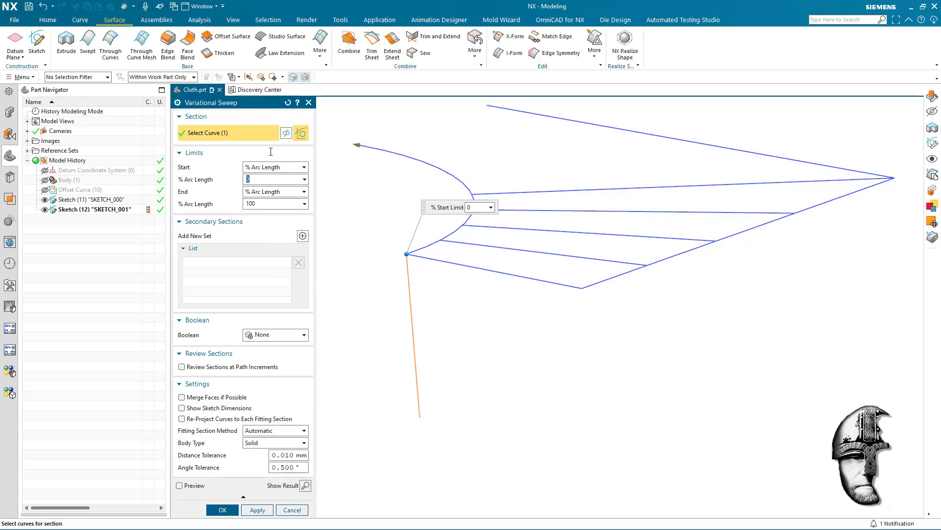
Reopen the sweep's section sketch, set the line's angle to the vertical axis to 0°, and finish the sketch
click(286, 131)
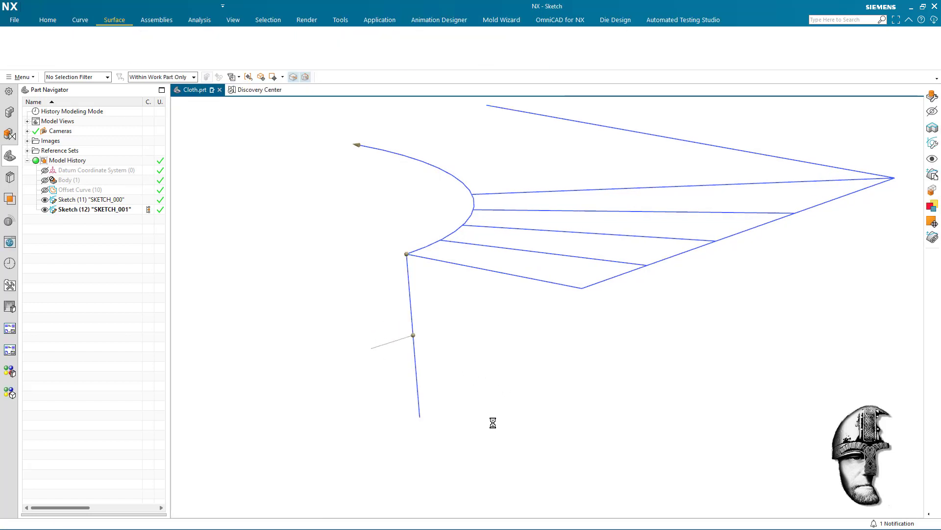
click(437, 410)
double_click(450, 407)
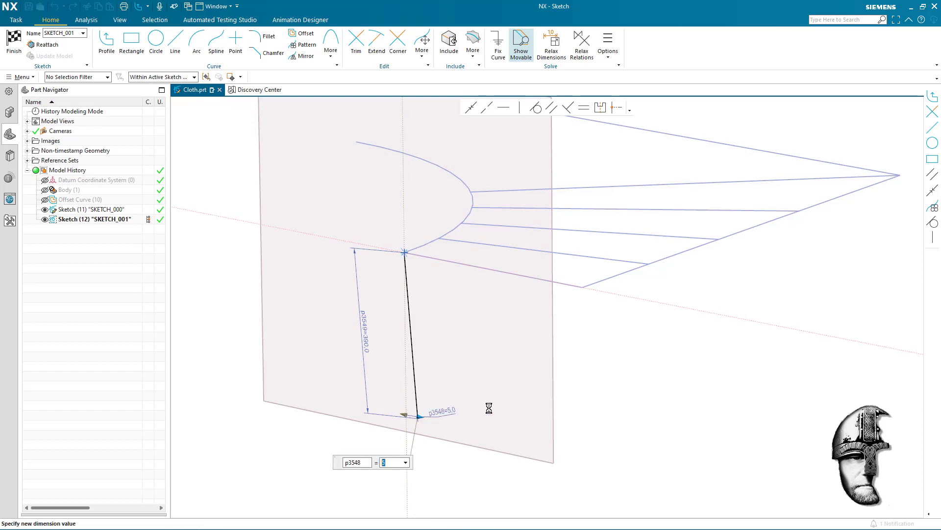
key(Return)
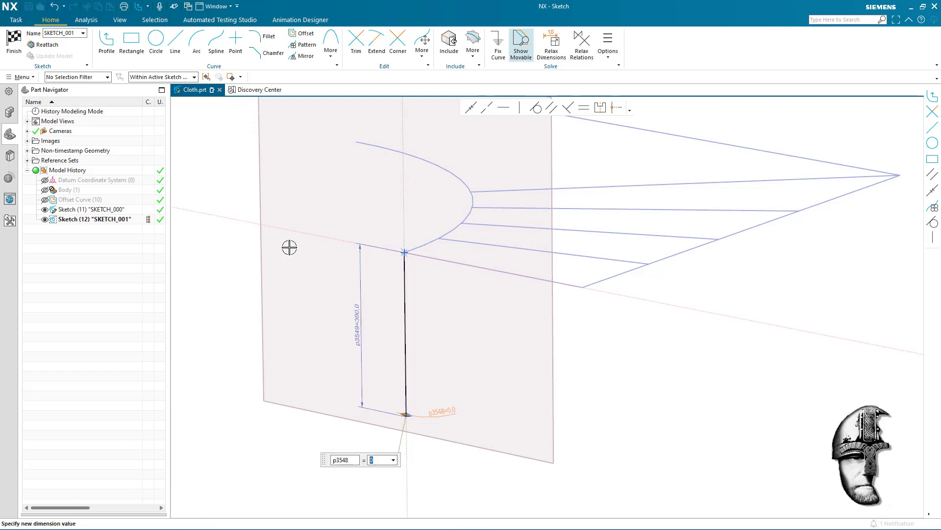
middle_click(328, 248)
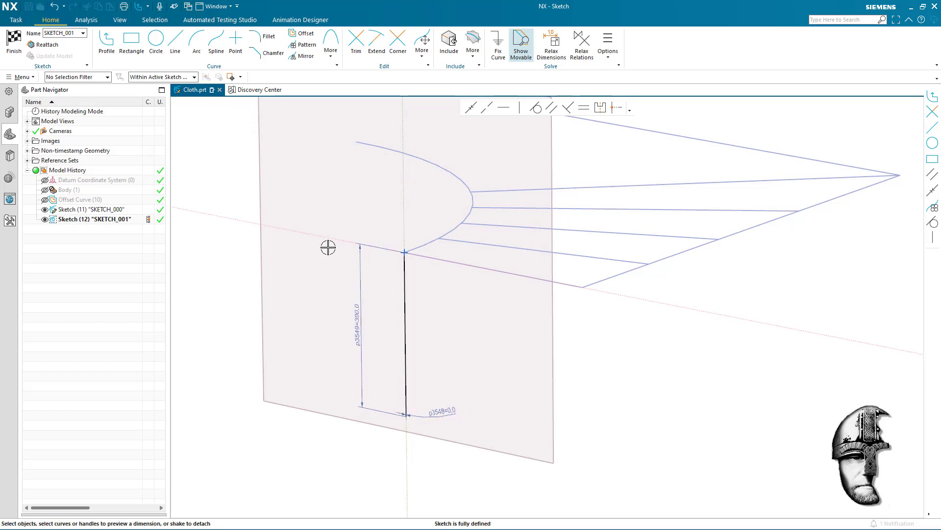
click(14, 44)
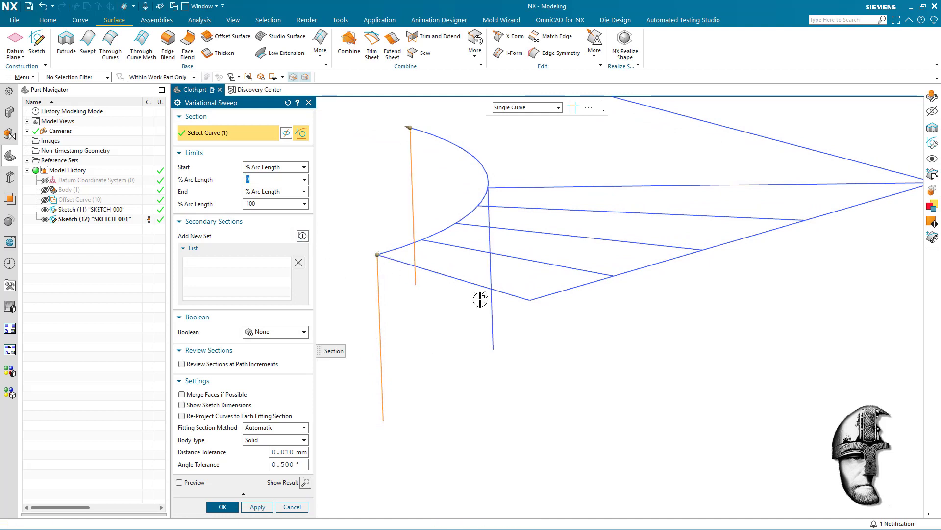
Add a secondary section to the sweep and place it at 13% arc length, where the first inner radial line meets the arc
middle_drag(594, 301, 553, 206)
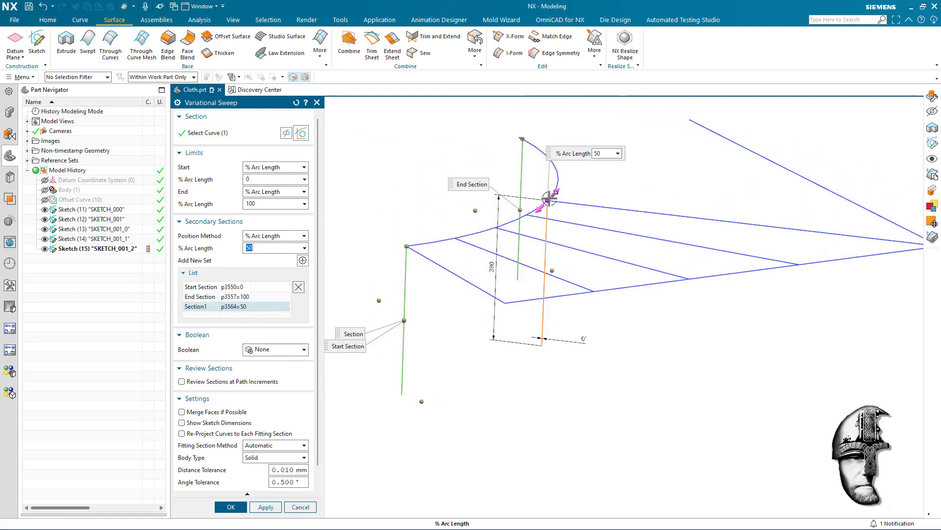
drag(547, 221, 461, 245)
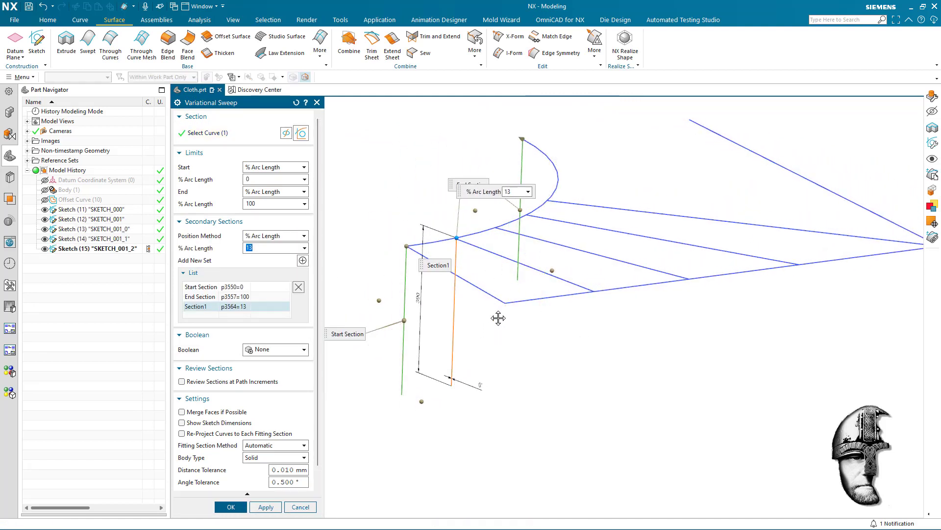
middle_drag(486, 309, 529, 316)
scroll(529, 317, down, 2)
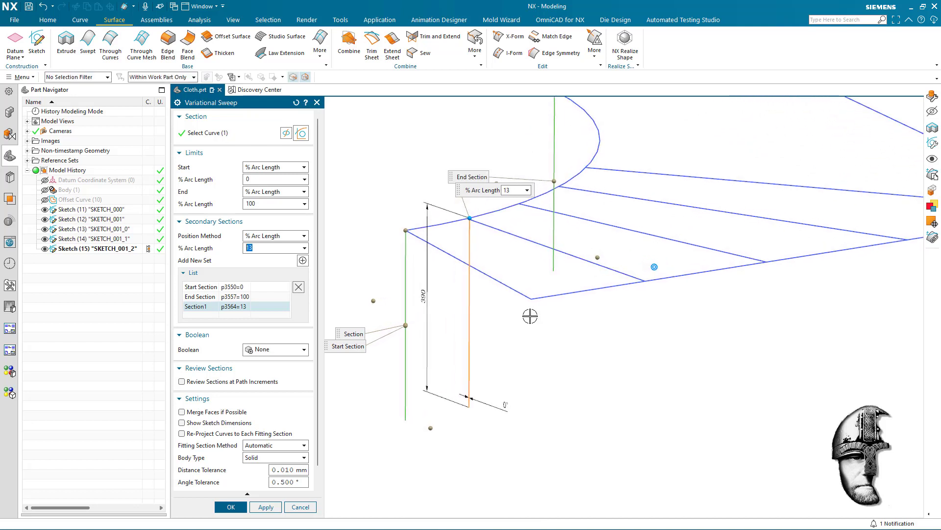
Drive the length of the 13% section's line by a measurement of the radial line that starts at that section
click(424, 296)
click(395, 287)
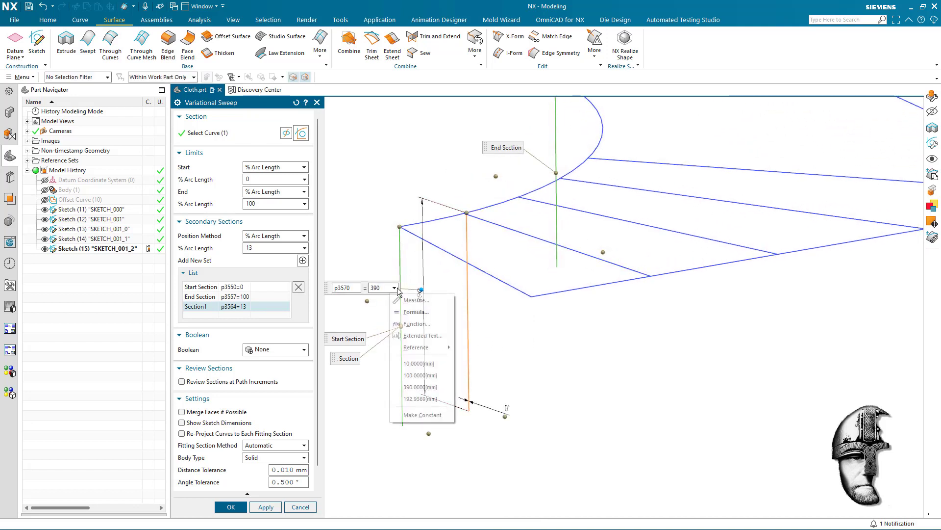
click(400, 301)
key(ctrl+shift+m)
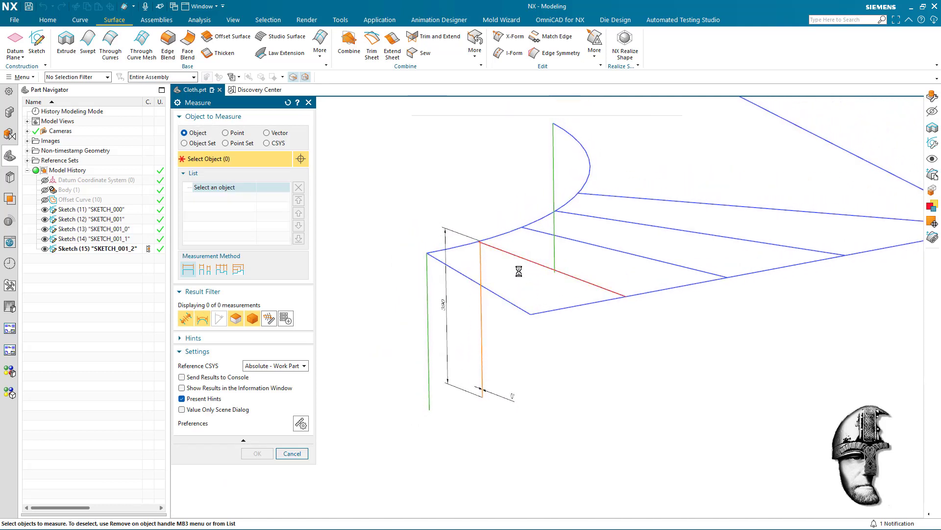
click(526, 265)
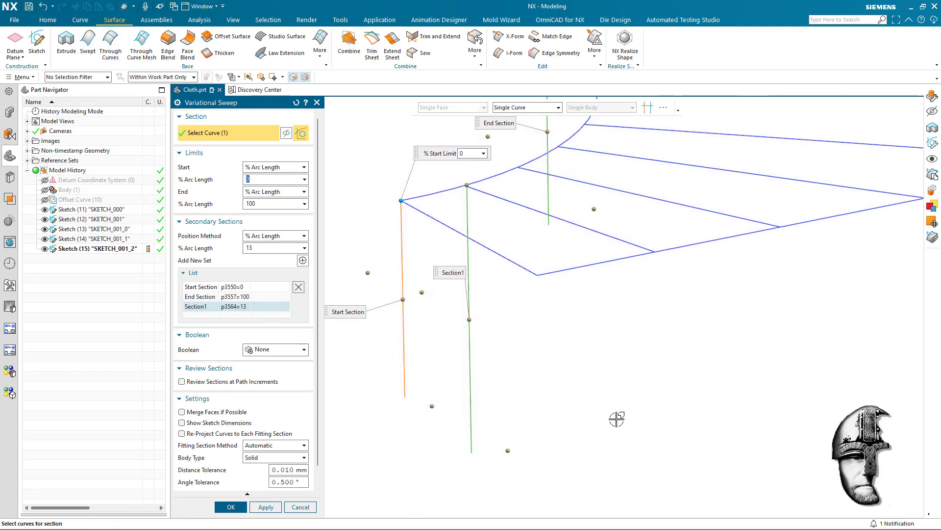
Select the section at 13% arc length and set its line's angle to 5°
middle_drag(658, 448, 545, 391)
click(510, 328)
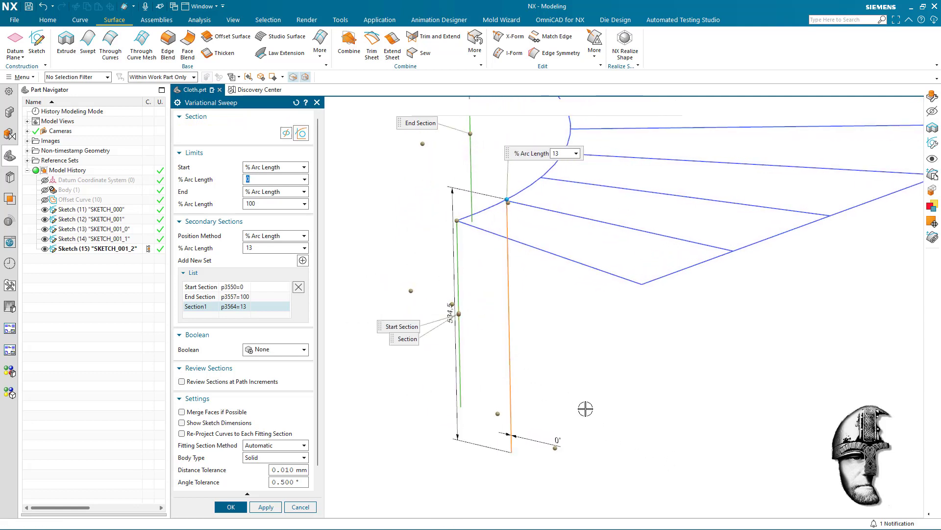
click(555, 447)
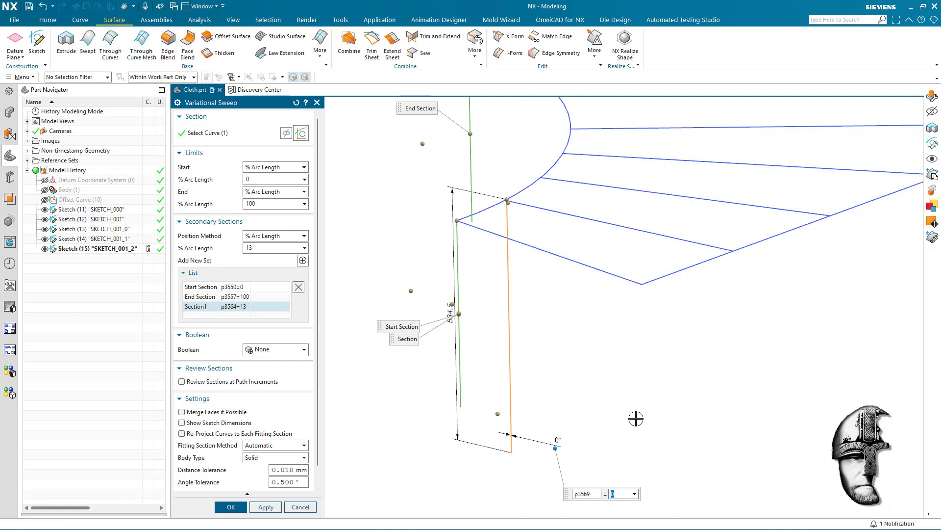
key(Return)
Add another secondary section and move it along the arc to 26% arc length, at the second inner radial line
middle_drag(631, 414, 343, 311)
click(303, 260)
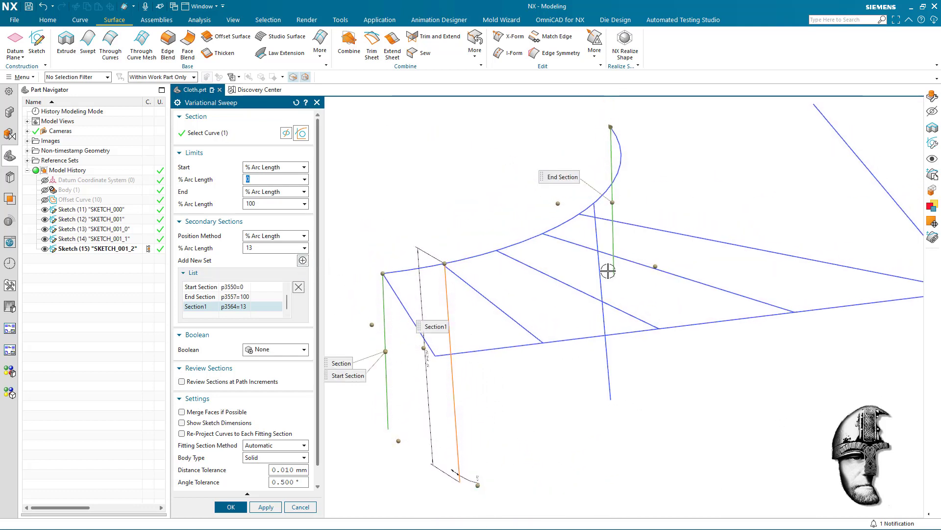
mouse_move(594, 203)
mouse_down()
mouse_move(491, 251)
mouse_move(500, 246)
mouse_up()
middle_drag(579, 342, 503, 342)
Drive the 26% section's line length by a measurement of the second inner radial line
double_click(461, 343)
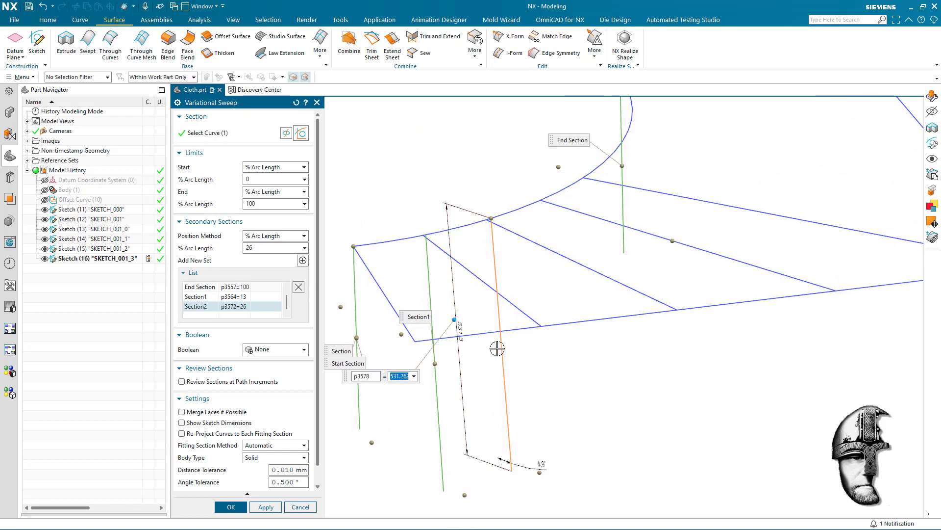
click(414, 376)
click(430, 389)
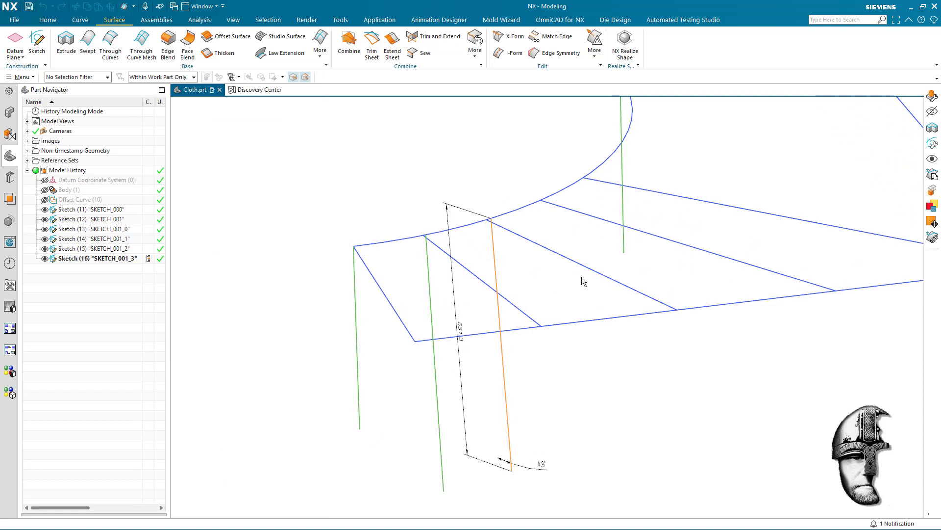
key(ctrl+shift+m)
click(587, 265)
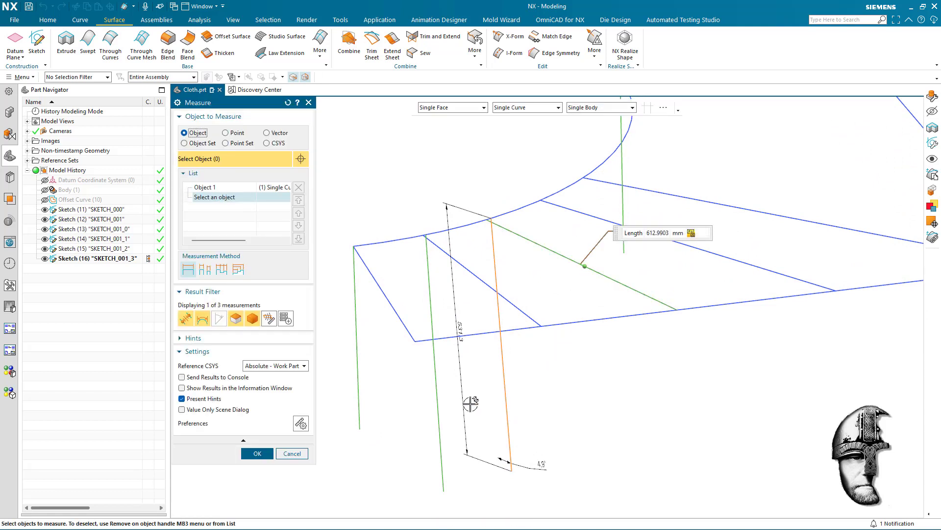
middle_click(479, 376)
Set the line angle of the section at 26% arc length to 5°
middle_drag(545, 509, 541, 455)
click(544, 457)
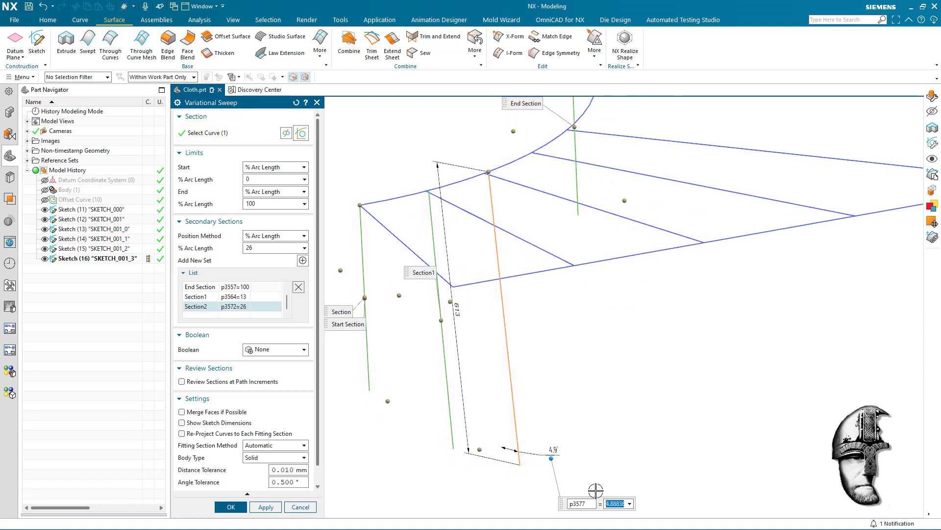
text(5)
key(Return)
Add a third secondary section and move it to 39% arc length, near the third inner radial line
middle_drag(596, 486, 347, 296)
click(303, 260)
middle_drag(586, 201, 601, 155)
drag(525, 195, 526, 195)
Drive the third secondary section's line length by a measurement of the third inner radial line and shift the section to 38% arc length
mouse_move(626, 296)
middle_down()
mouse_move(622, 284)
mouse_move(636, 311)
middle_up()
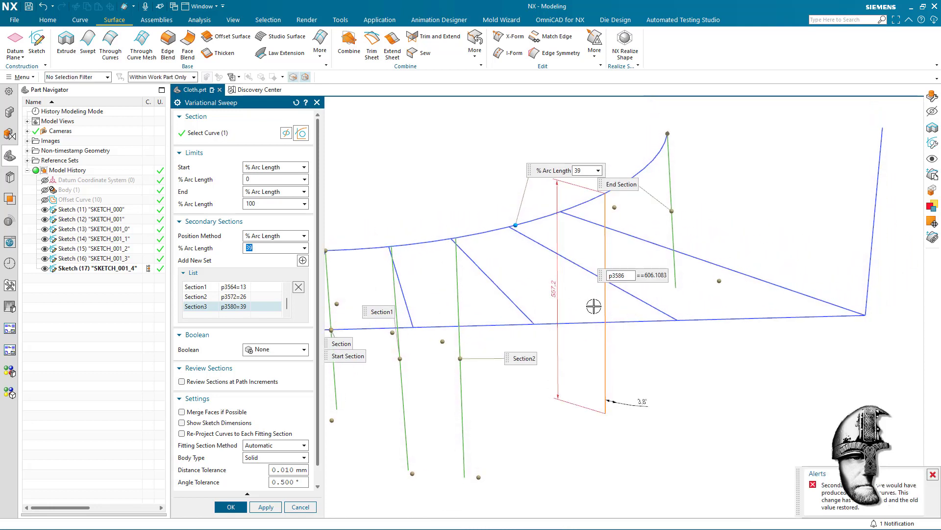
middle_drag(663, 281, 531, 250)
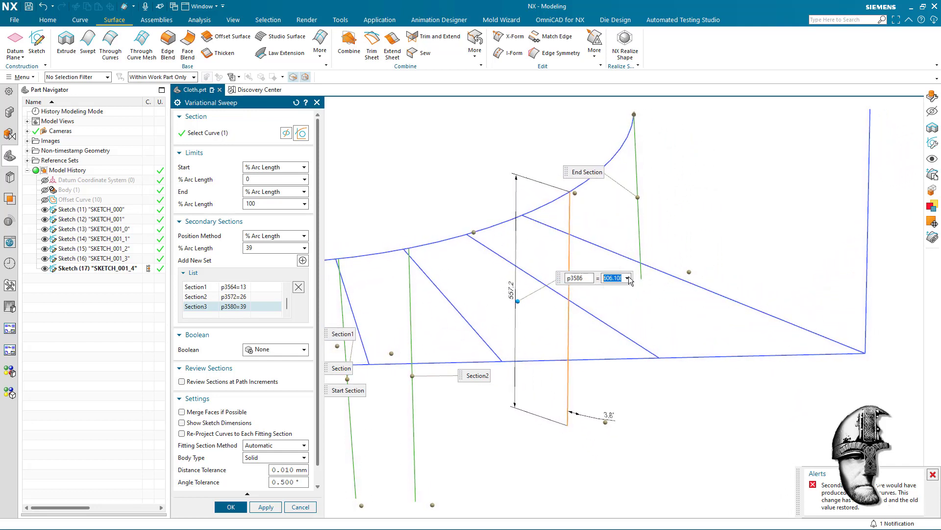
click(628, 278)
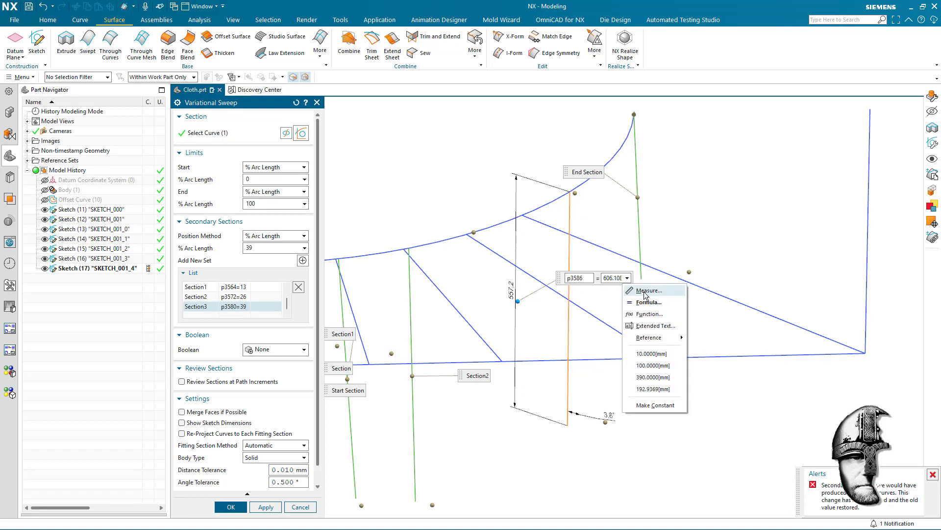
click(645, 291)
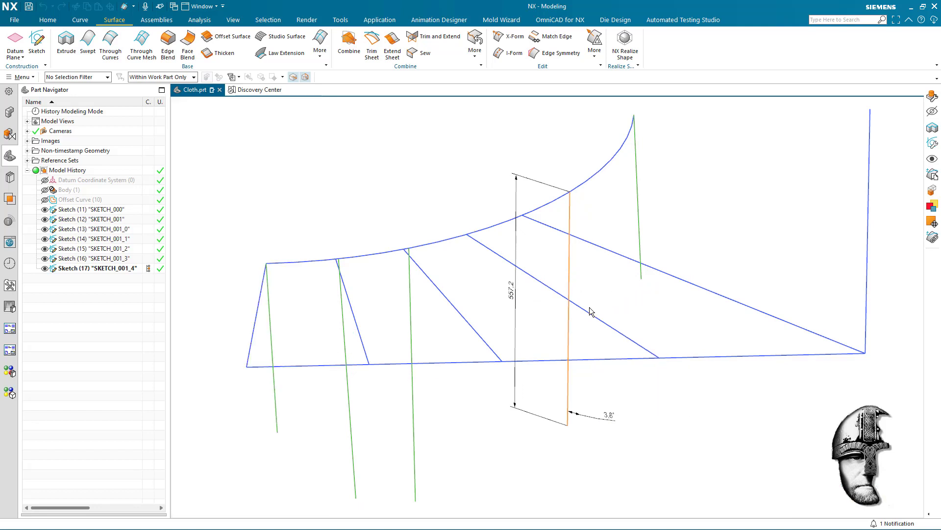
click(589, 310)
middle_click(621, 279)
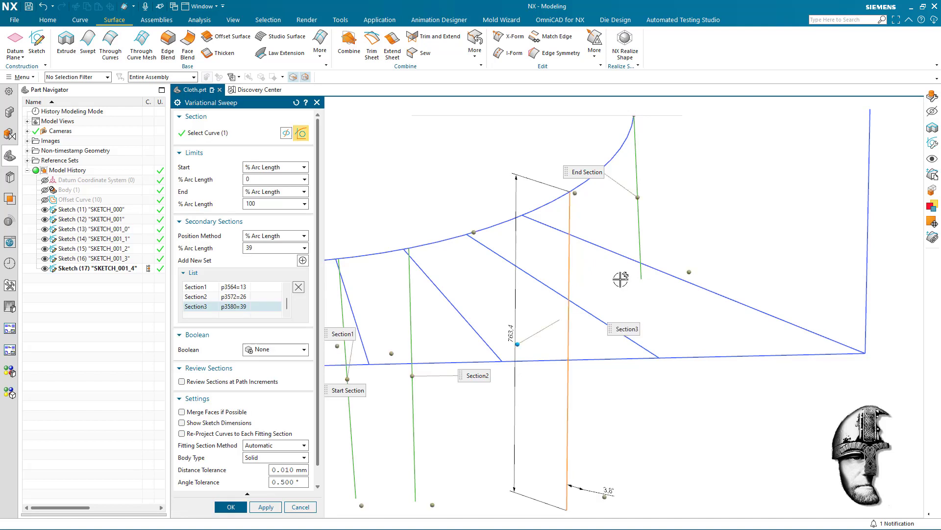
mouse_move(477, 233)
mouse_down()
mouse_move(485, 229)
mouse_move(474, 237)
mouse_up()
Add a fourth secondary section at 50.5% arc length with its line length driven by a measurement of the radial line to the corner
mouse_move(478, 243)
middle_down()
mouse_move(587, 332)
mouse_move(656, 366)
mouse_move(538, 353)
mouse_move(335, 286)
middle_up()
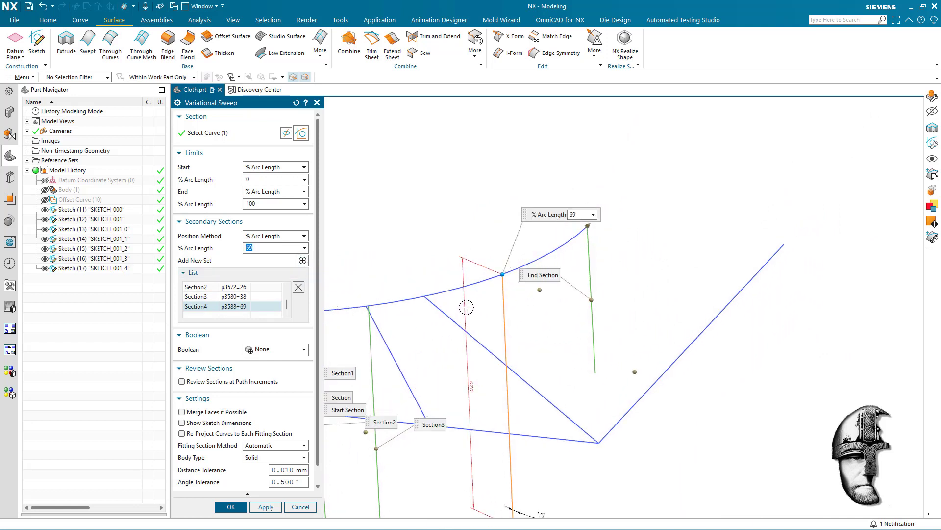
key(Tab)
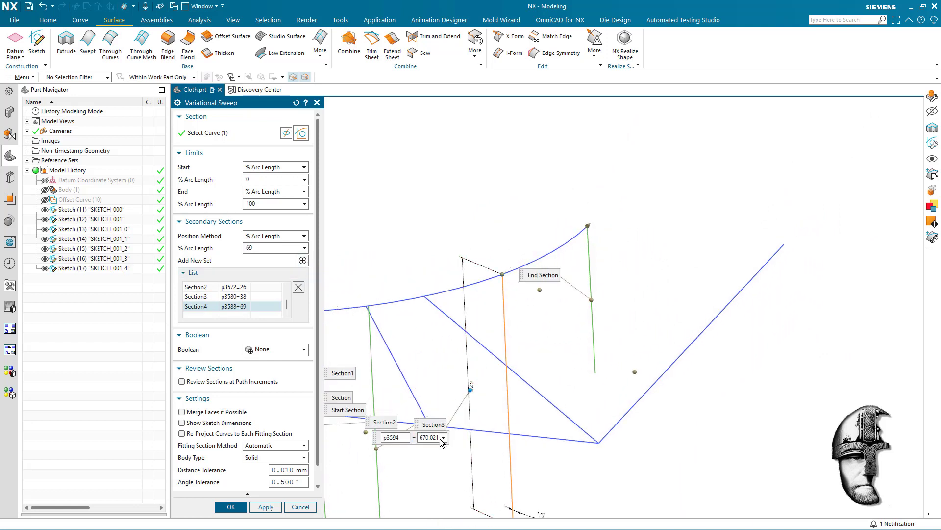
click(442, 437)
click(464, 322)
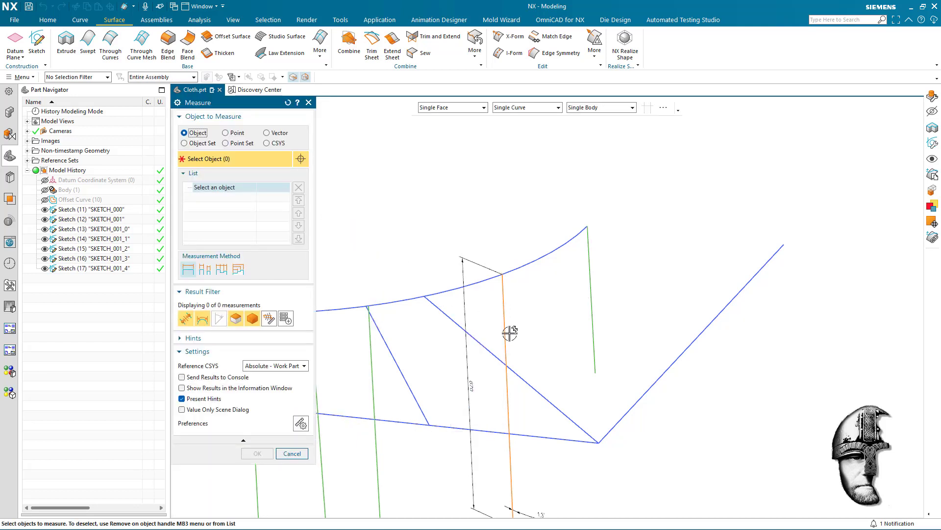
click(472, 335)
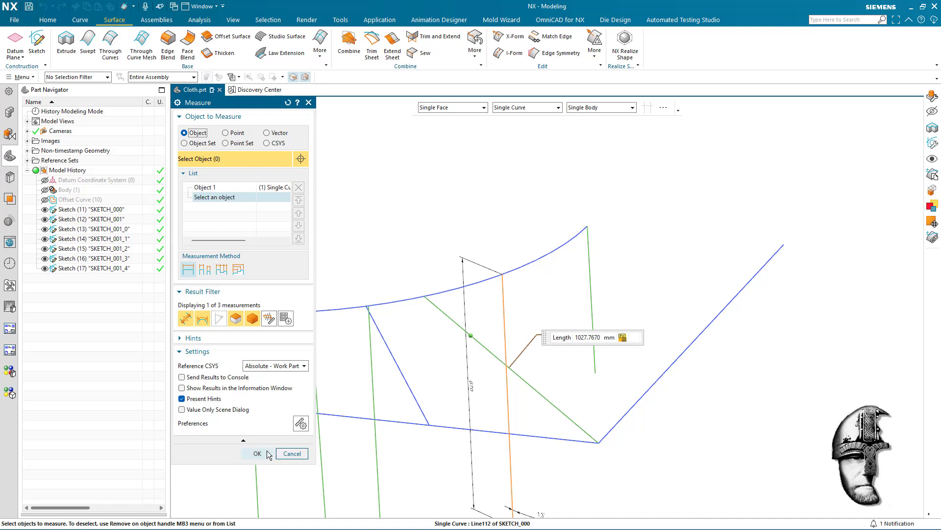
click(257, 453)
drag(502, 274, 427, 309)
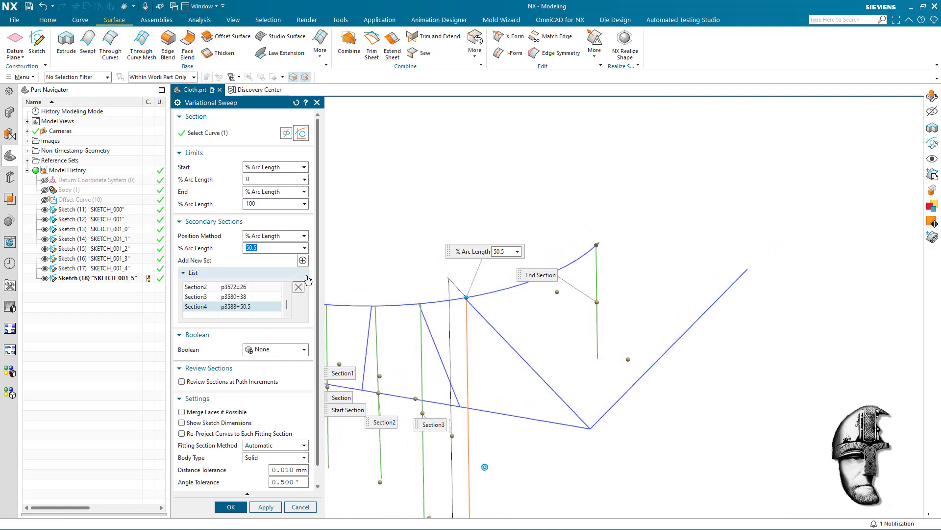
Add a fifth secondary section and move it along the arc to 63% arc length
click(302, 260)
middle_drag(540, 360, 511, 296)
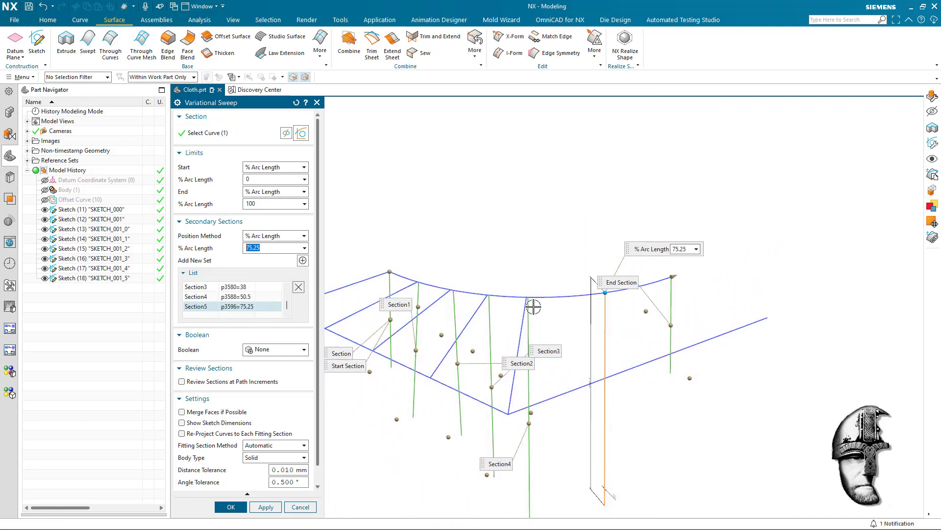
middle_drag(451, 304, 609, 308)
mouse_move(608, 307)
mouse_down()
mouse_move(553, 319)
mouse_move(564, 318)
mouse_up()
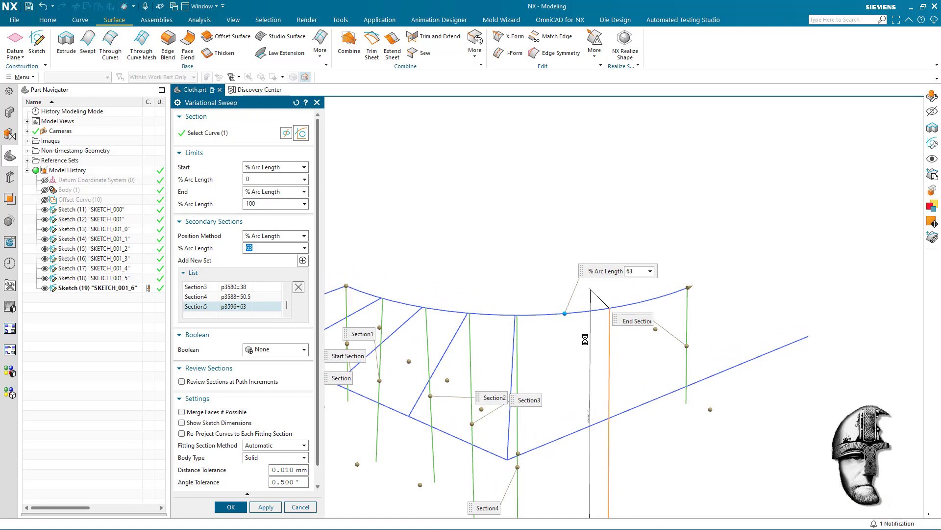
Drive the fifth section's line length by a measurement of the third inner radial line and shift the section to 62% arc length
click(590, 349)
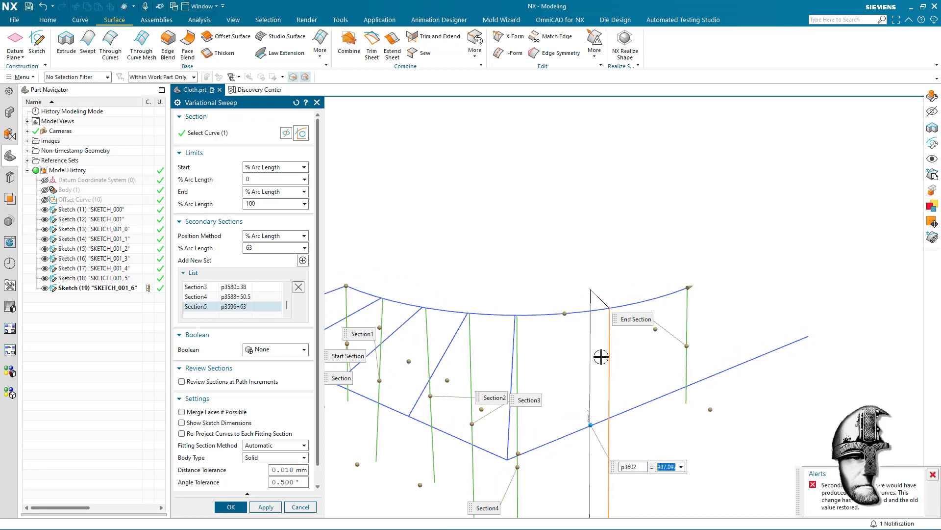
click(682, 467)
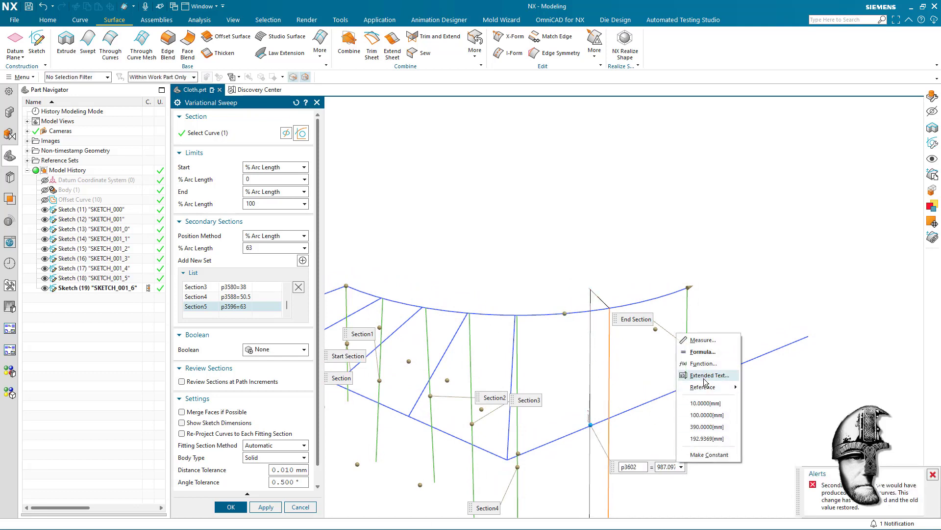
click(713, 344)
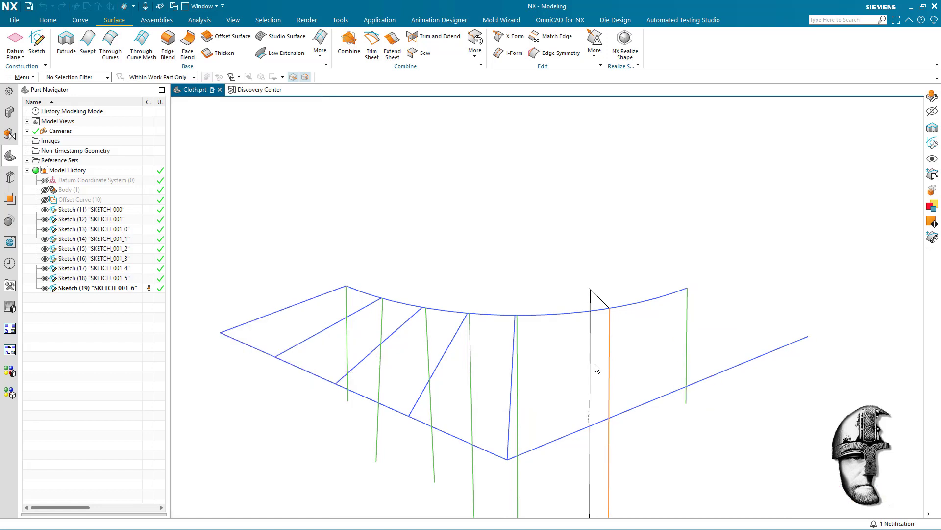
click(452, 343)
middle_drag(538, 406, 538, 429)
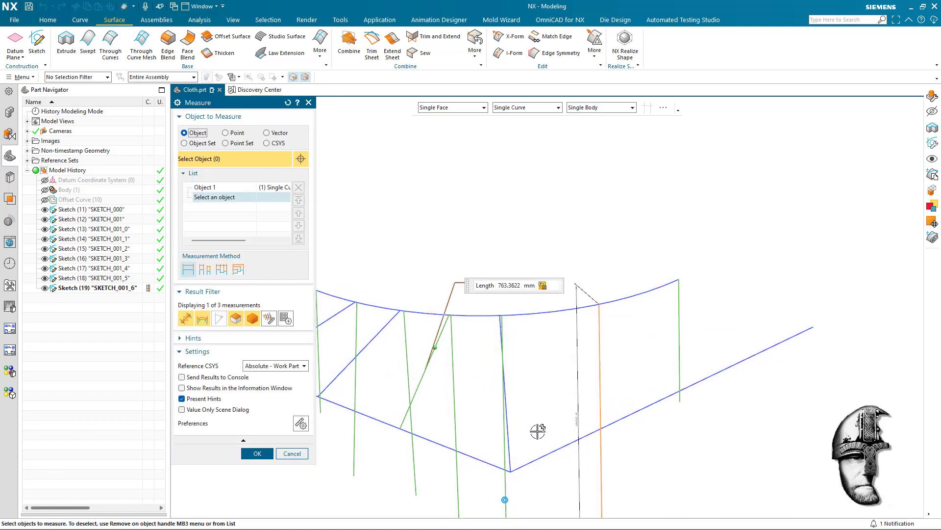
middle_click(588, 399)
key(Return)
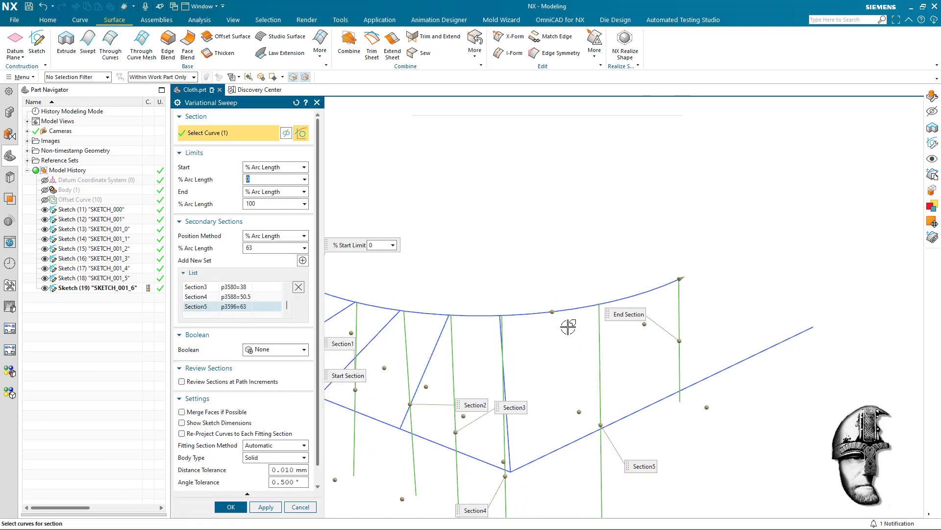
drag(554, 312, 550, 314)
Add a sixth secondary section at 75% arc length with its line length driven by a measurement of the second inner radial line
middle_drag(636, 398, 328, 294)
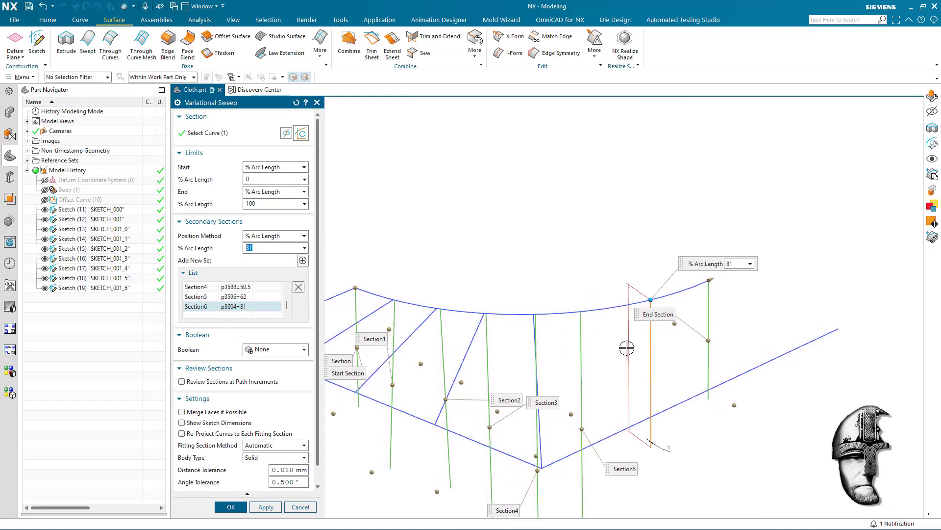
middle_drag(624, 377, 657, 382)
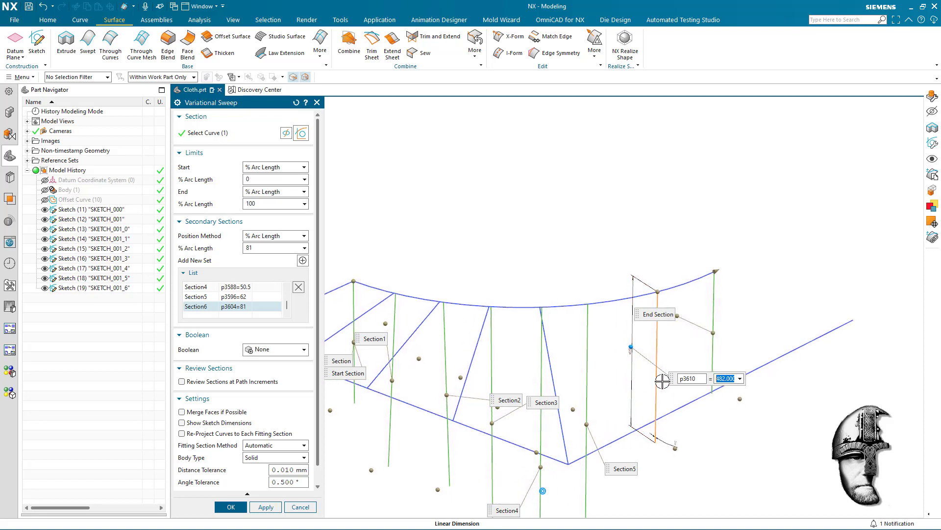
click(743, 373)
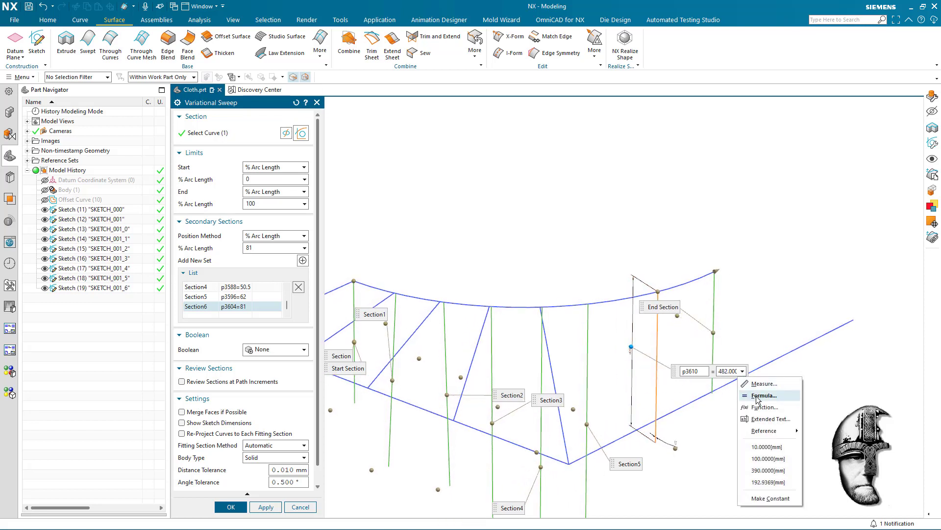
click(763, 385)
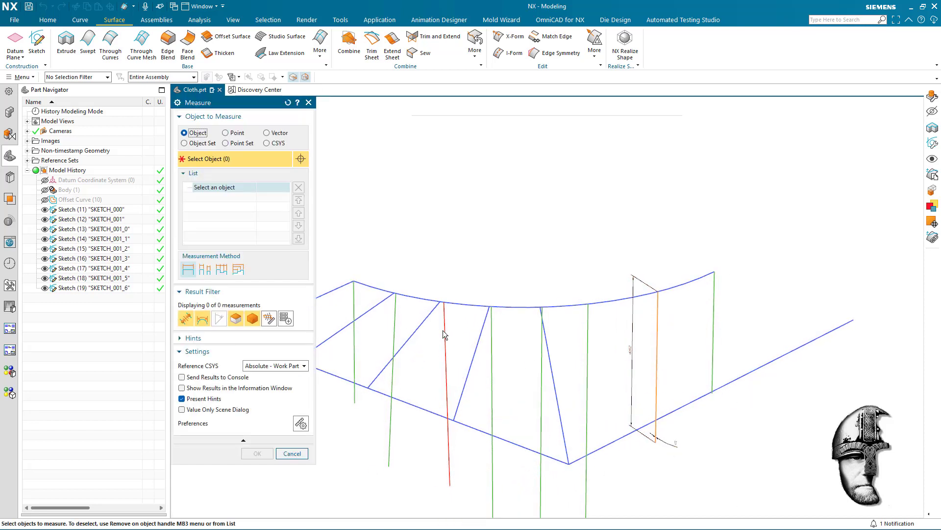
click(421, 324)
middle_drag(621, 417, 618, 393)
middle_click(686, 348)
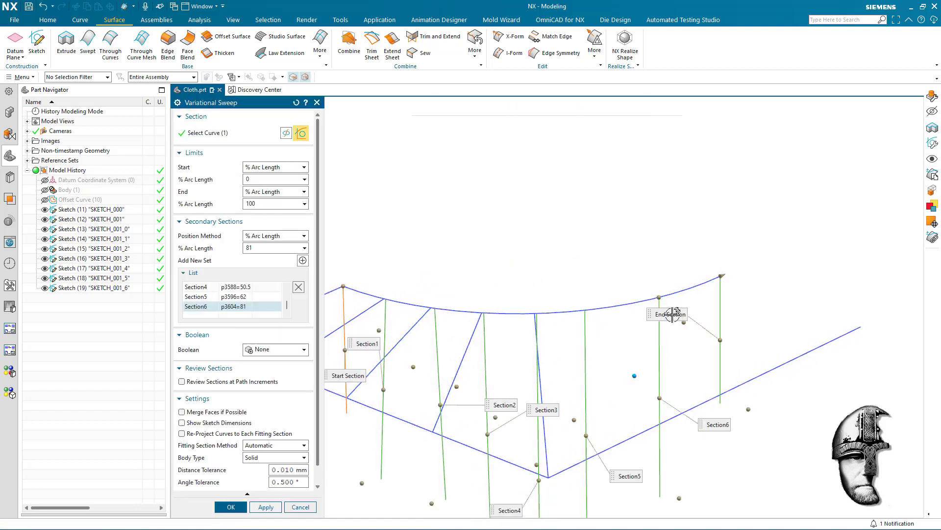
drag(659, 297, 629, 388)
Add a seventh secondary section at 87.5% arc length with its line length driven by a measurement of the first inner radial line
middle_drag(373, 350, 345, 306)
click(303, 260)
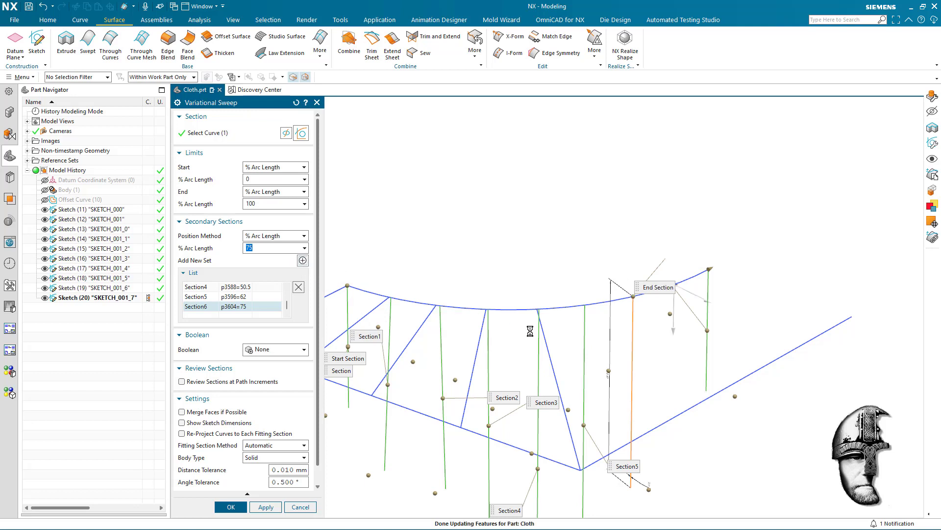
middle_drag(711, 360, 708, 381)
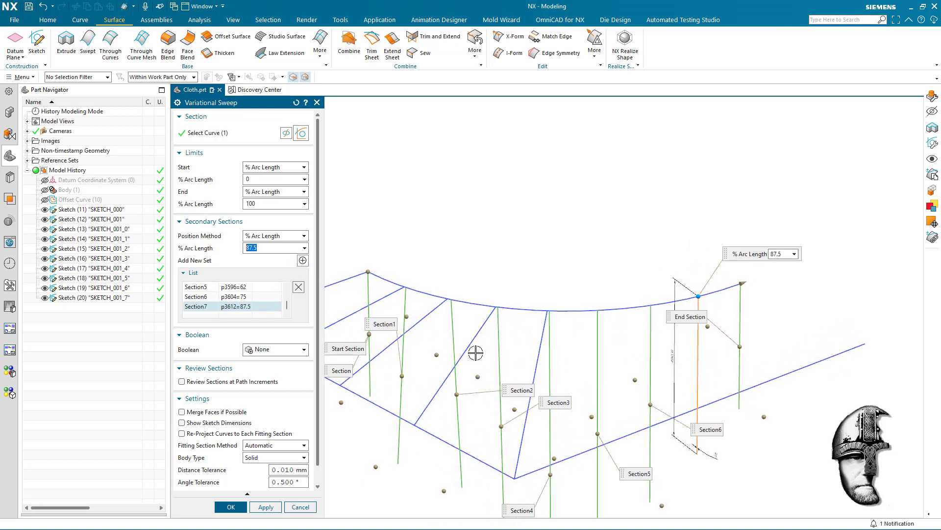
middle_drag(772, 366, 714, 412)
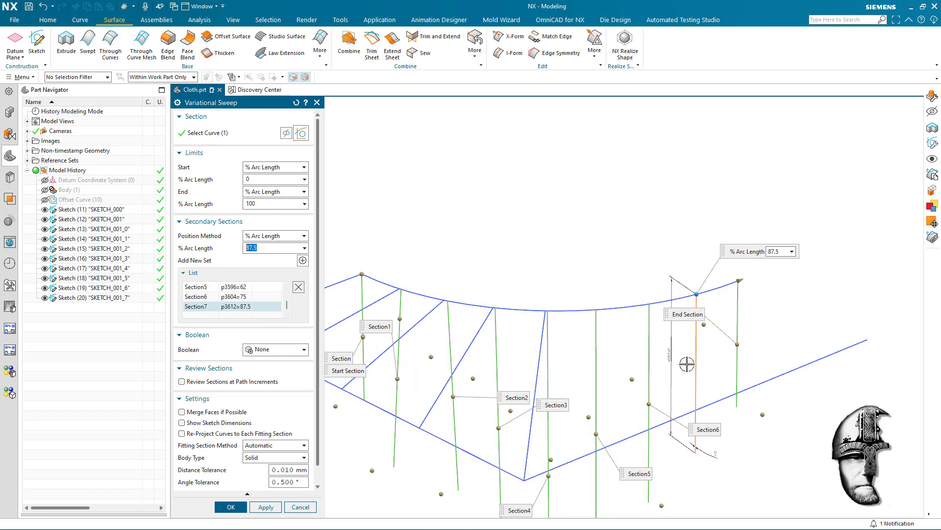
click(784, 369)
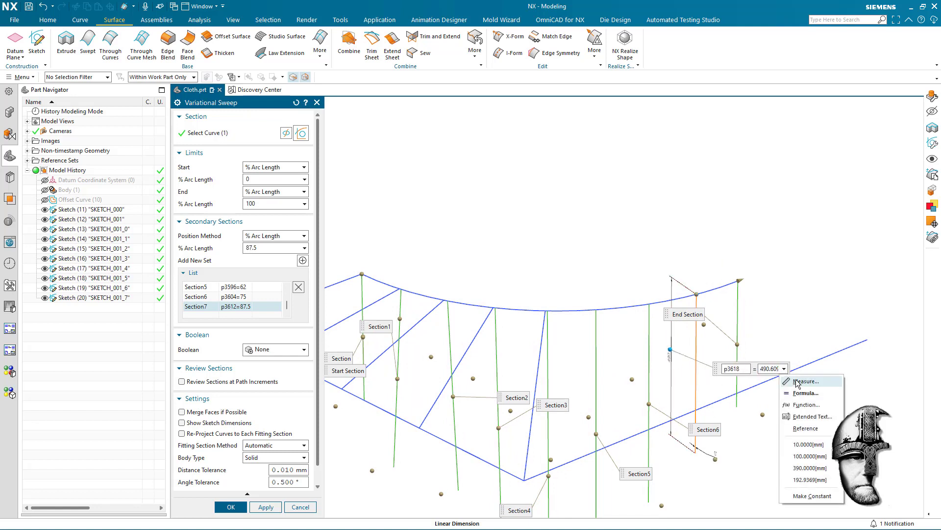
click(797, 382)
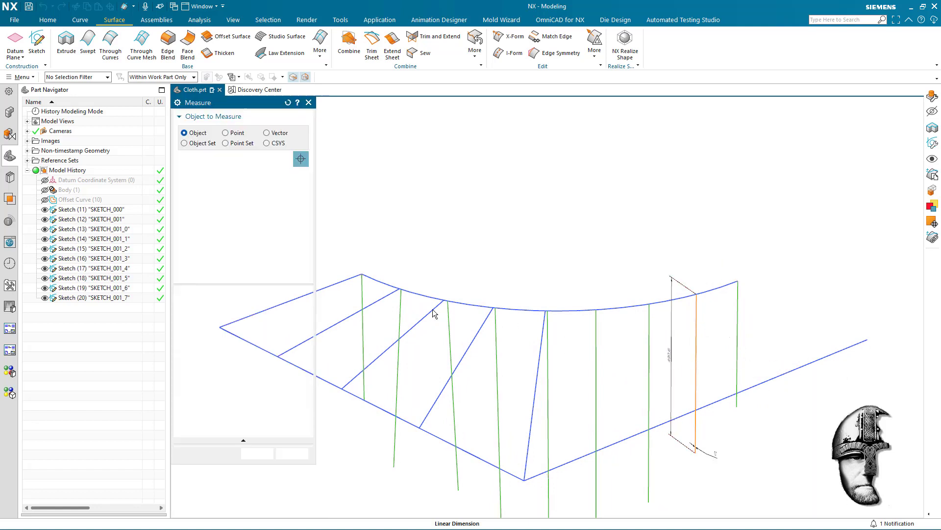
middle_click(628, 298)
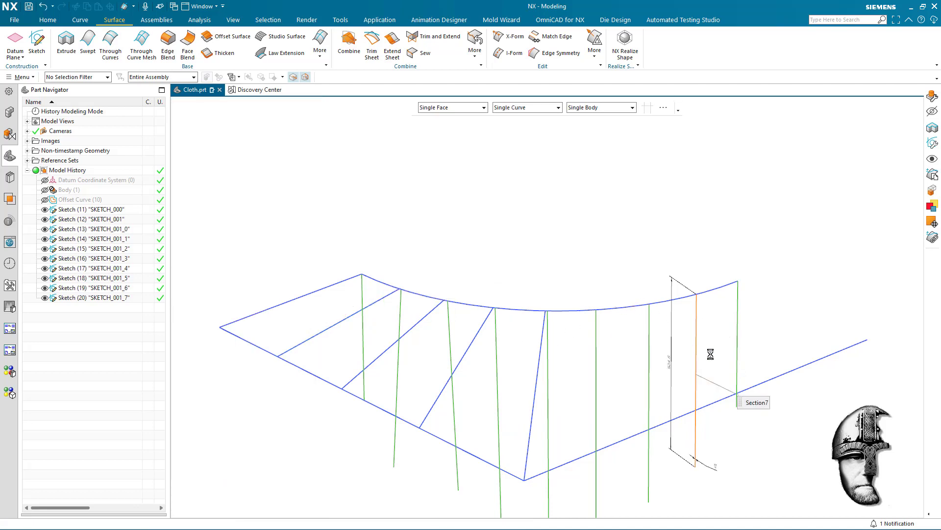
Select the section at 26% arc length and open its line angle for editing
mouse_move(782, 410)
middle_down()
mouse_move(790, 407)
mouse_move(627, 414)
mouse_move(613, 400)
mouse_move(679, 427)
mouse_move(657, 420)
mouse_move(622, 445)
mouse_move(579, 435)
mouse_move(591, 431)
mouse_move(571, 421)
middle_up()
click(572, 421)
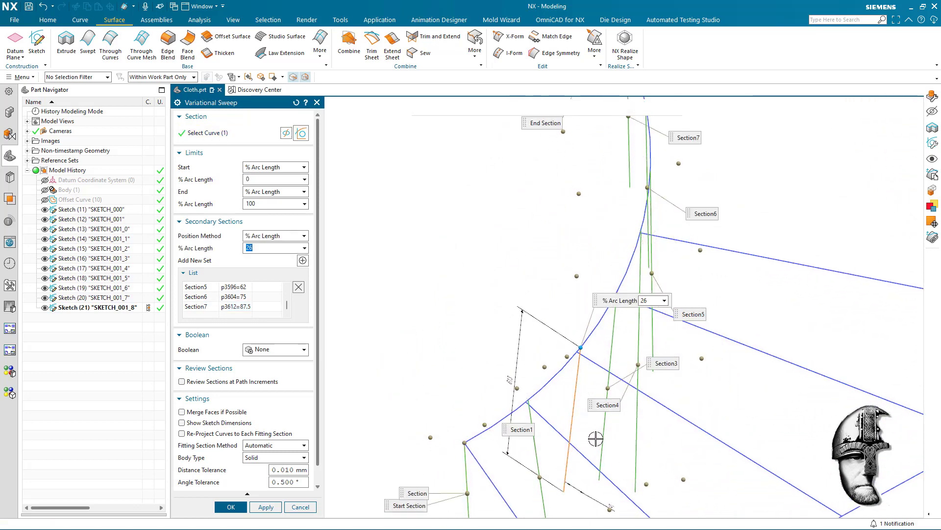
middle_drag(612, 504, 597, 389)
click(621, 485)
Set the line angle of the section at 38% arc length to 5°
click(573, 366)
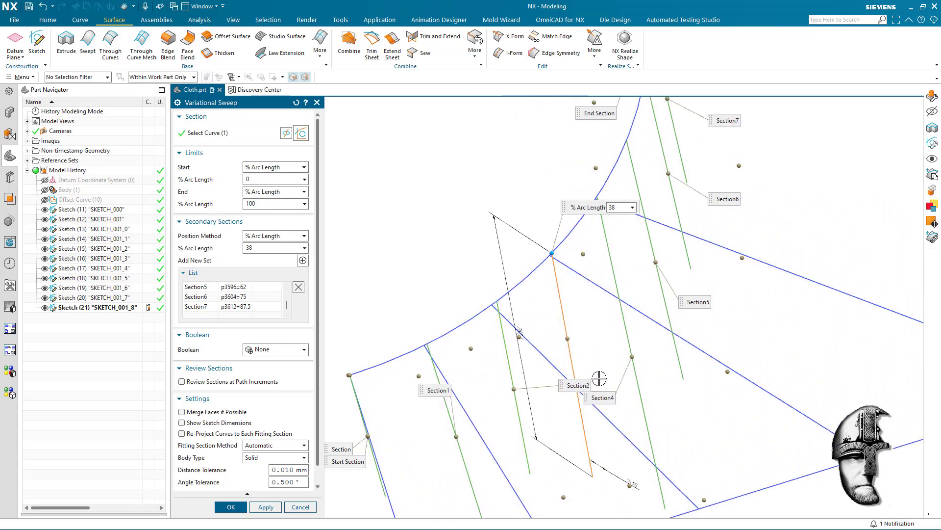
middle_drag(621, 435, 629, 479)
click(629, 481)
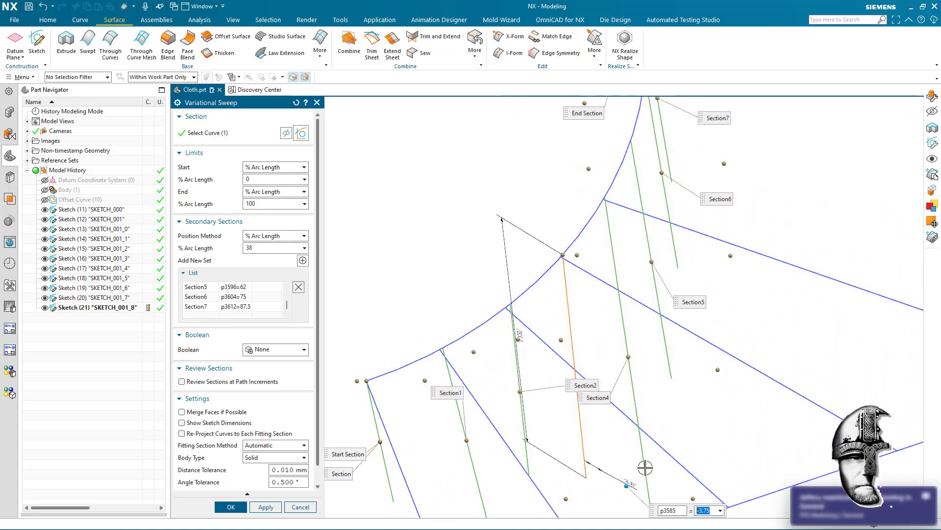
text(5)
key(Return)
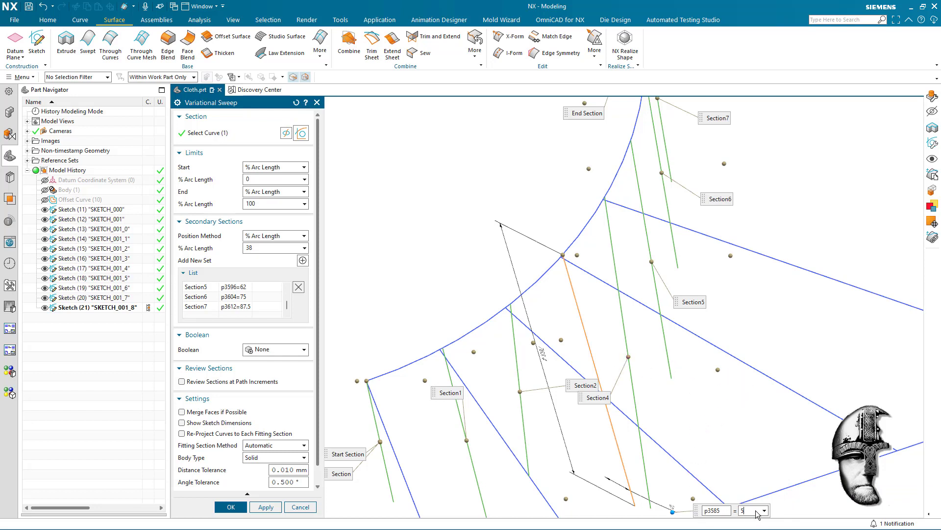
Set the line angle of the section at 50.5% arc length to -5°
middle_drag(714, 396, 589, 348)
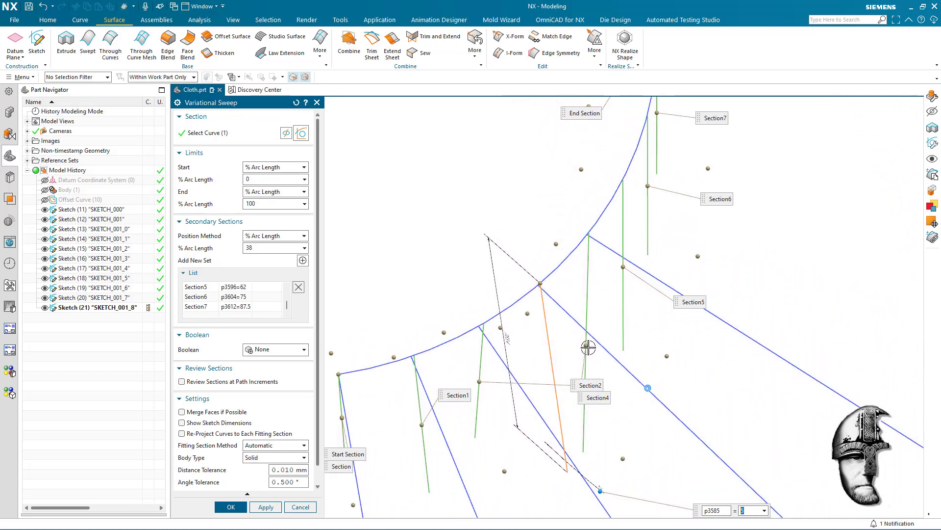
click(587, 346)
click(623, 457)
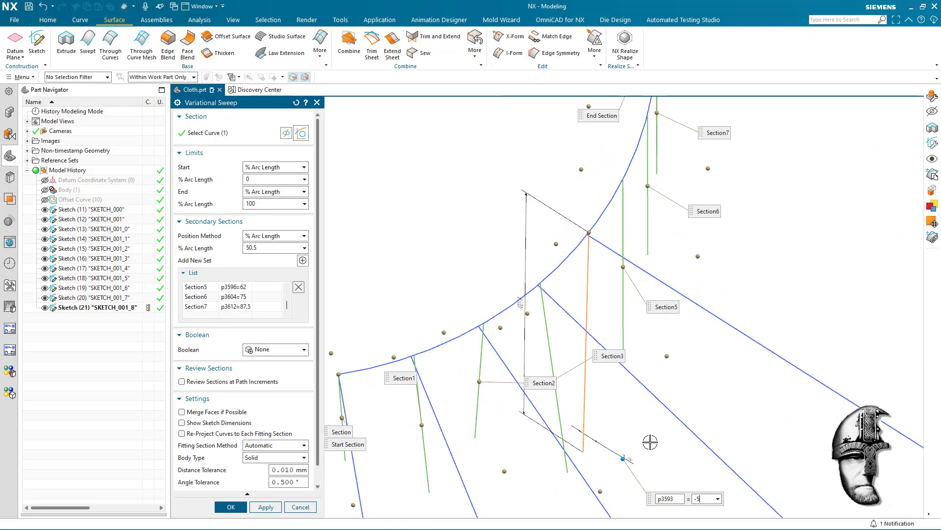
key(Return)
middle_drag(652, 441, 639, 266)
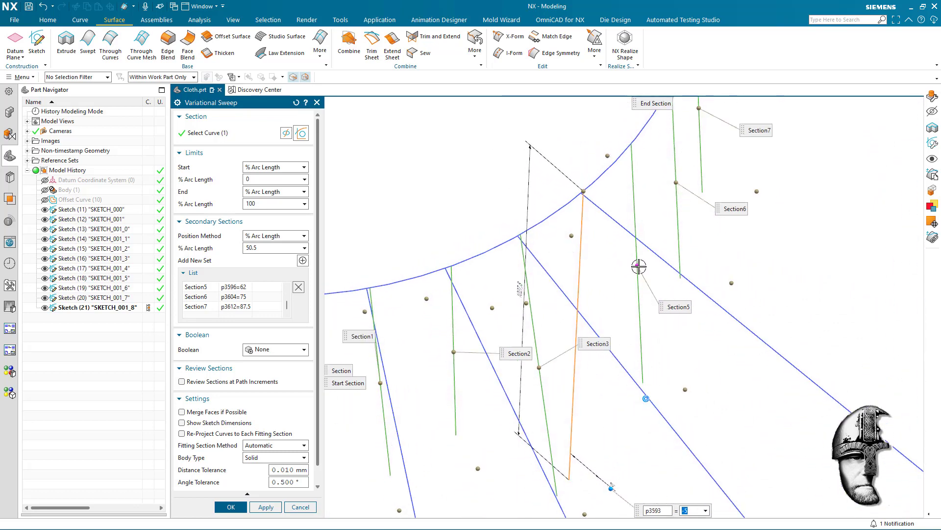
Set the line angle of the section at 62% arc length to 5°
click(639, 267)
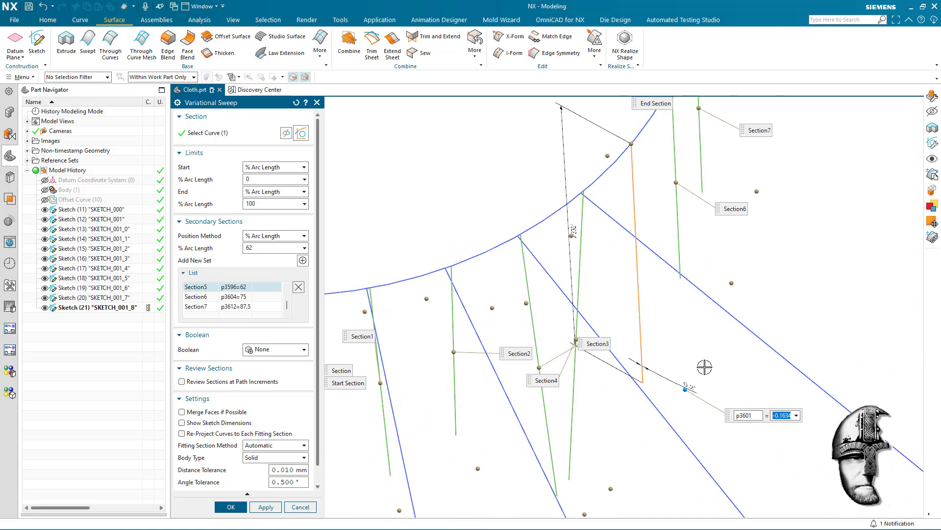
text(5)
key(Return)
Set the line angle of the section at 75% arc length to -5°
middle_drag(705, 367, 599, 317)
click(599, 317)
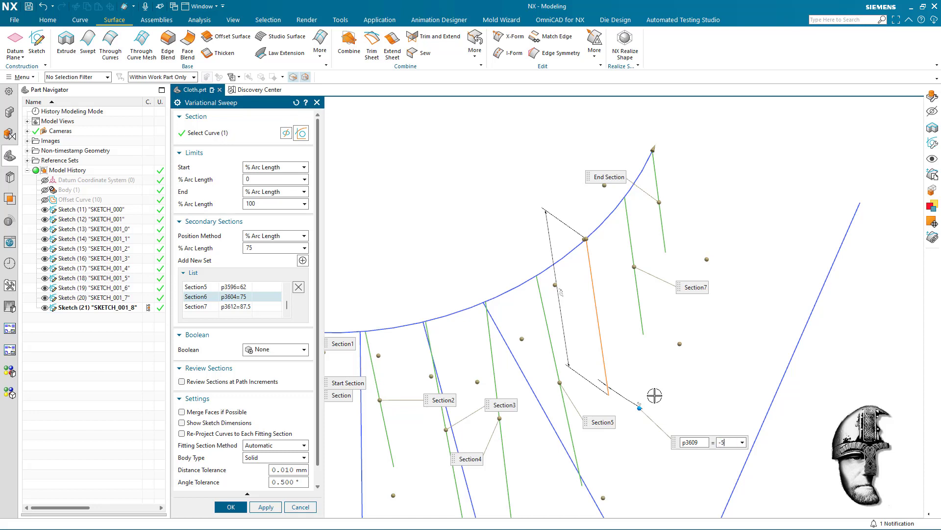
middle_drag(654, 393, 681, 348)
Set the line angle of the section at 87.5% arc length to 5°
click(653, 275)
click(692, 352)
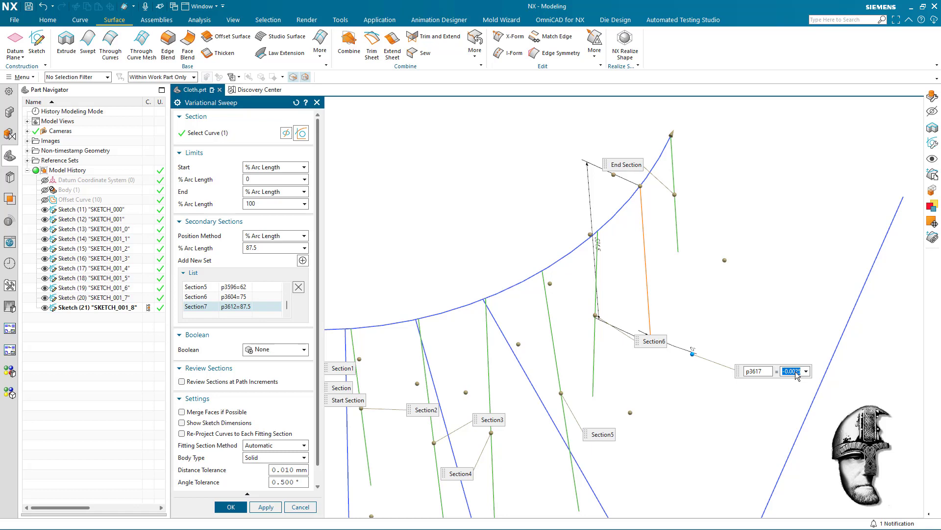
text(5)
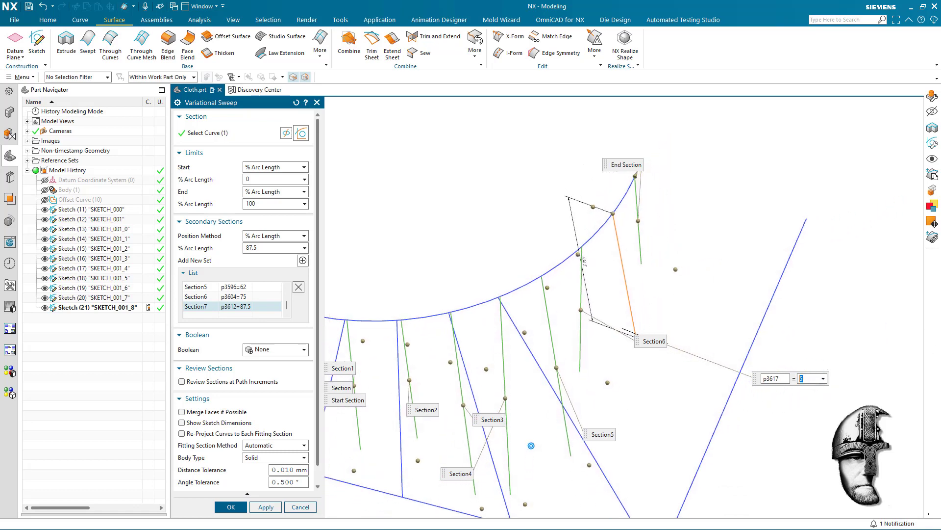
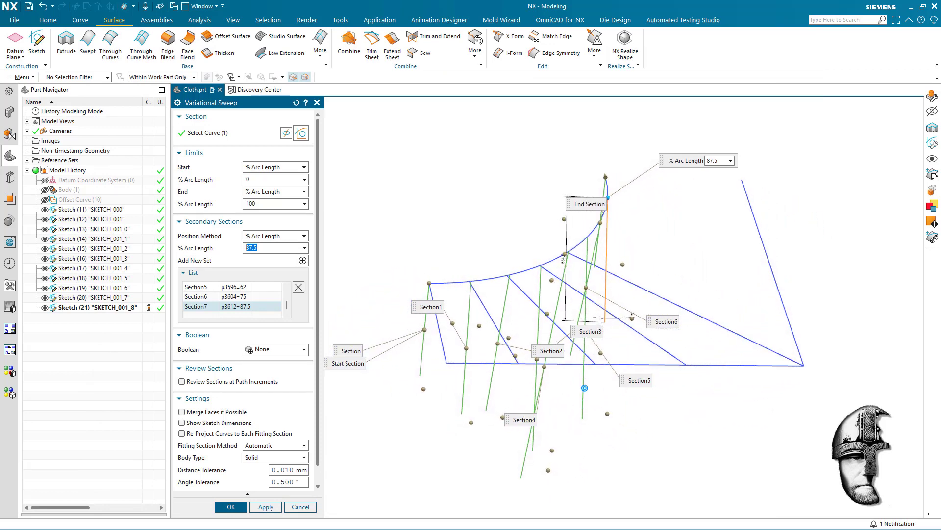
Set the variational sweep's distance tolerance to 0.5 mm and create the cloth surface
double_click(282, 470)
text(0.5)
key(Return)
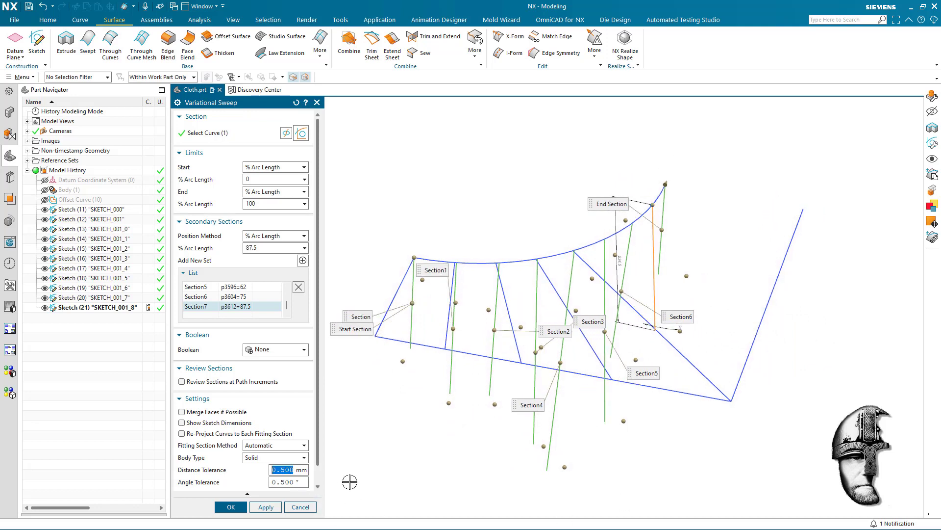
click(236, 509)
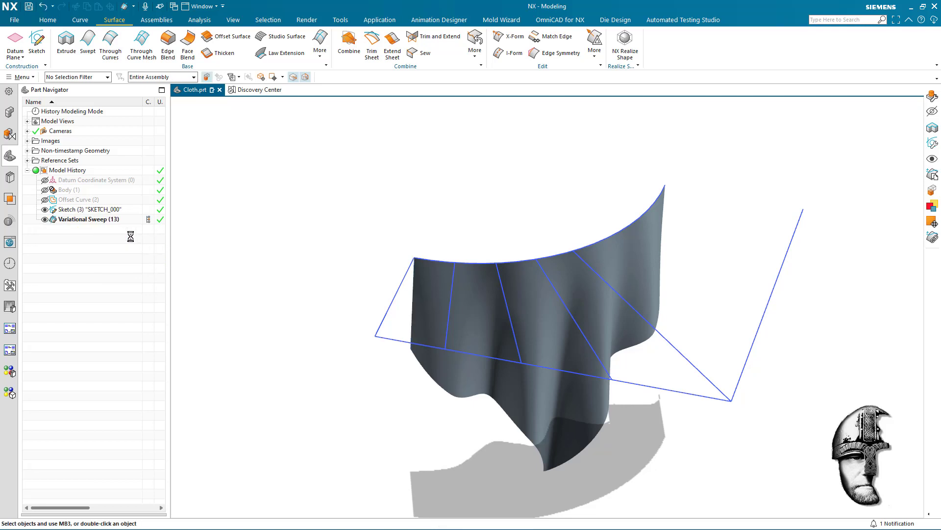
Hide the radial-line sketch and show the table body together with the swept cloth
click(46, 209)
mouse_move(214, 320)
middle_down()
mouse_move(206, 330)
mouse_move(142, 274)
middle_up()
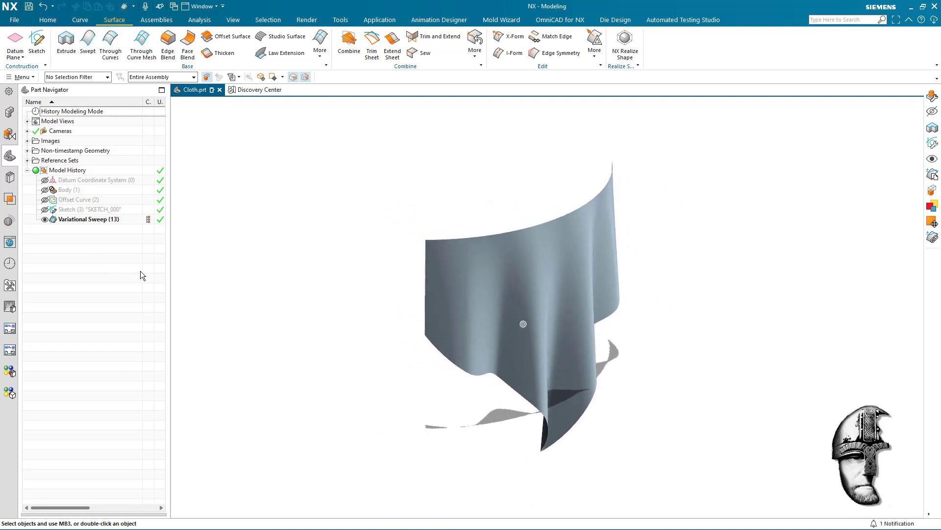
click(44, 190)
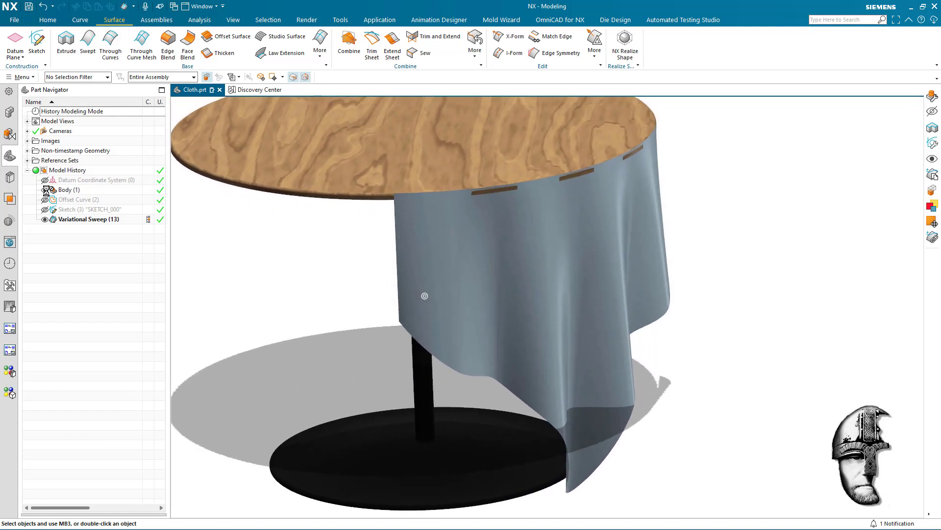
click(46, 191)
click(46, 191)
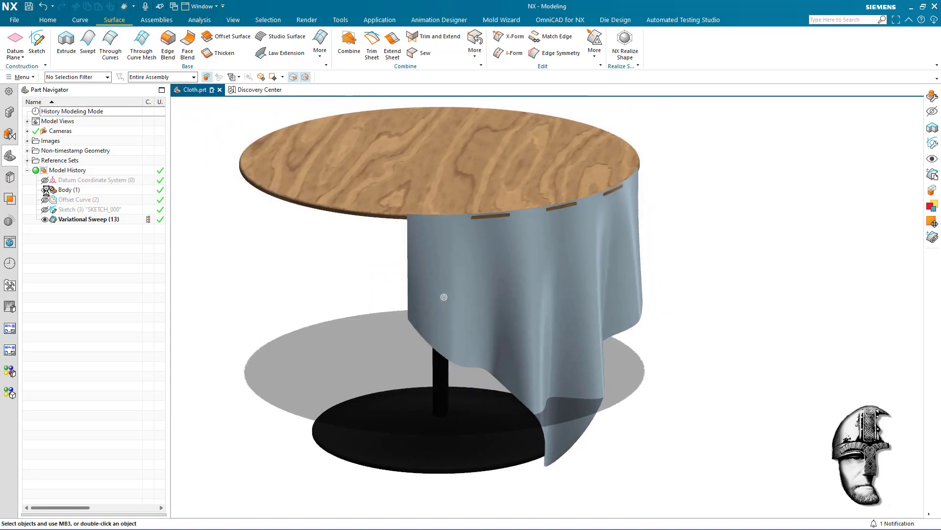
click(45, 190)
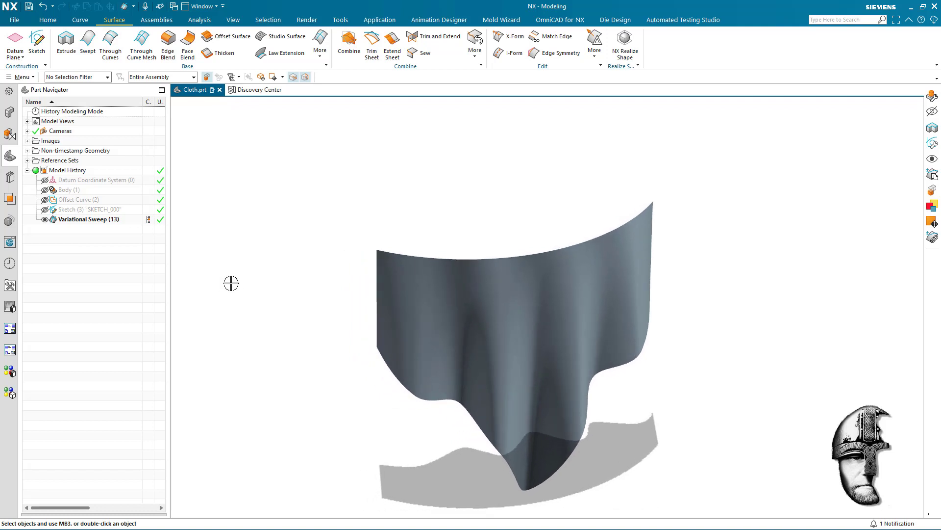
click(44, 190)
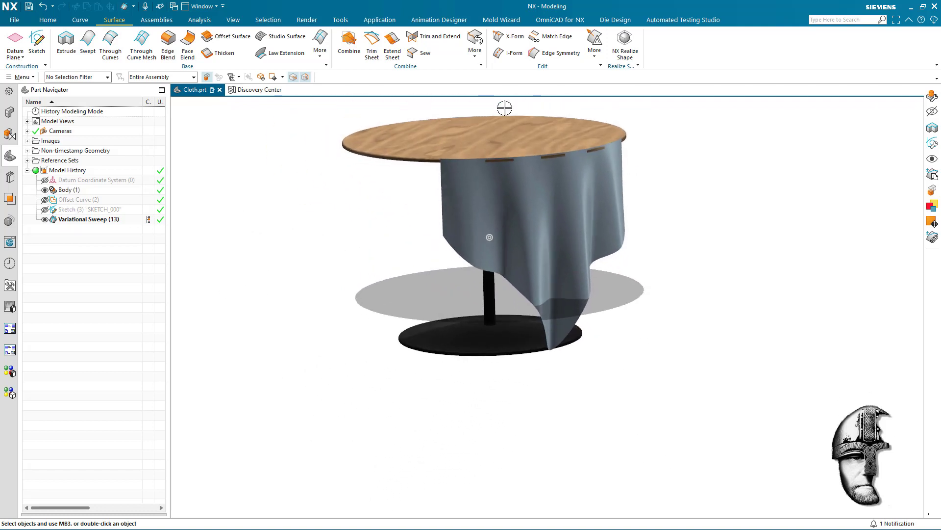
Set the ground plane offset to -300 mm in the scene's environment preferences so the ground lies beneath the table base
click(232, 19)
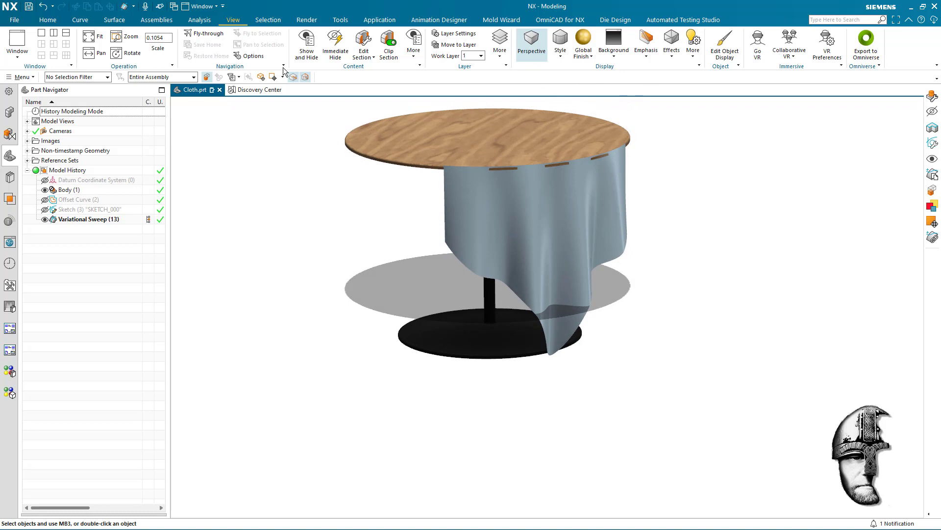
click(313, 22)
click(376, 47)
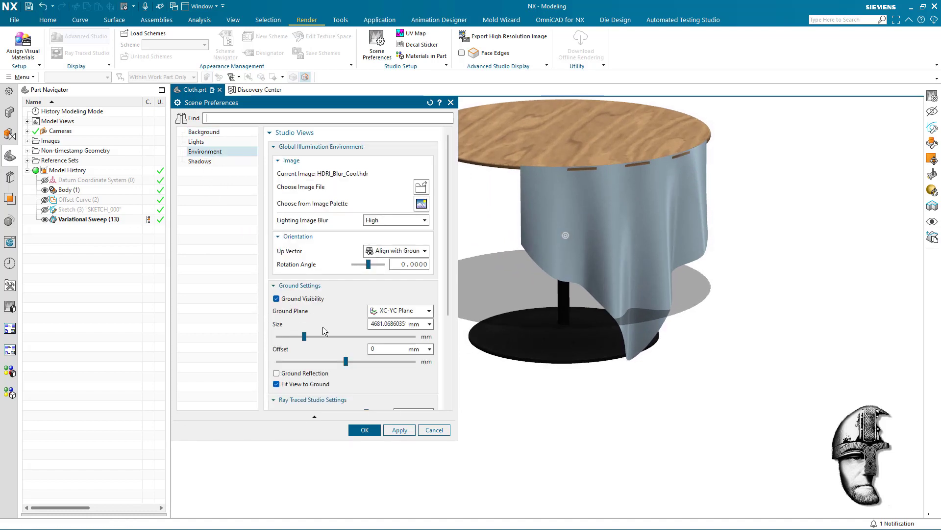
drag(346, 362, 343, 361)
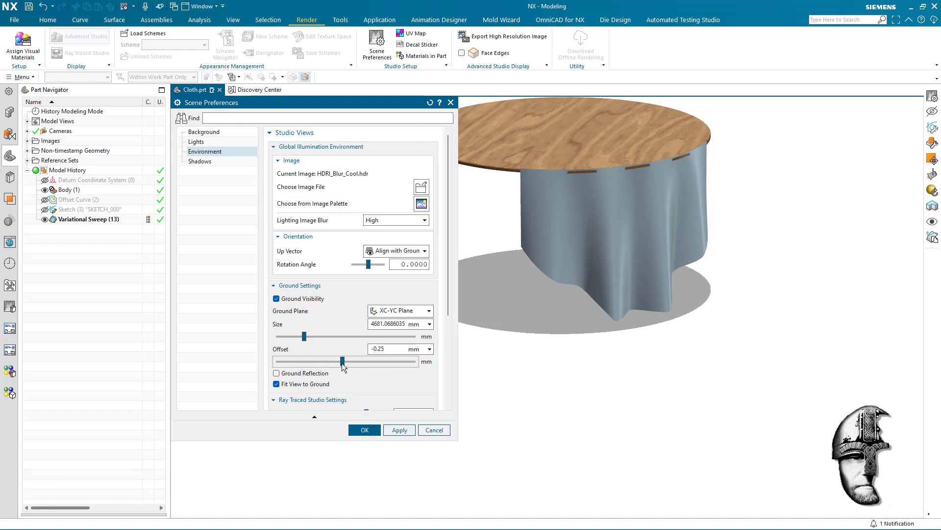
click(383, 349)
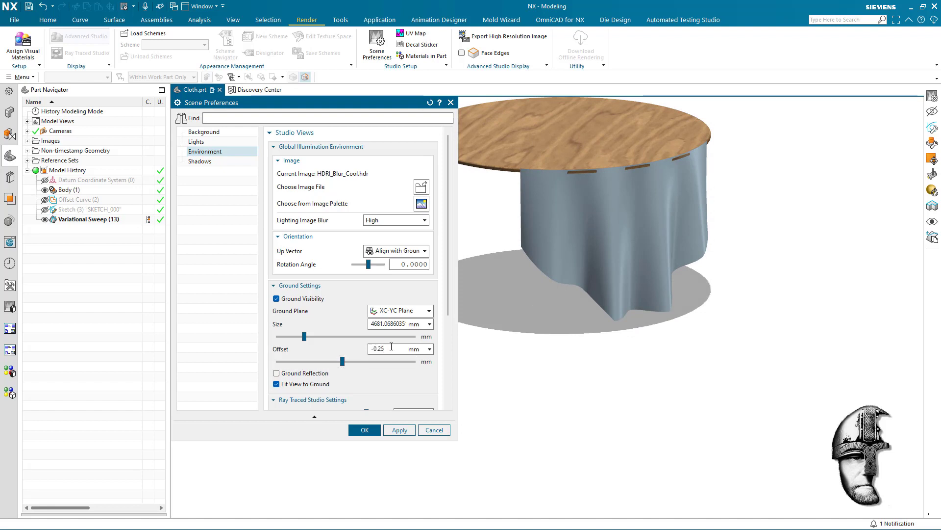
key(Return)
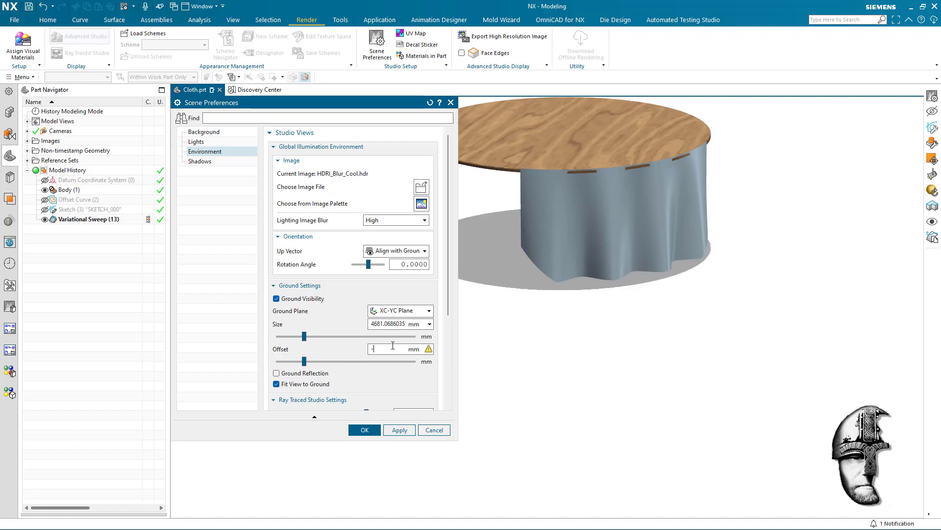
text(-500)
key(Return)
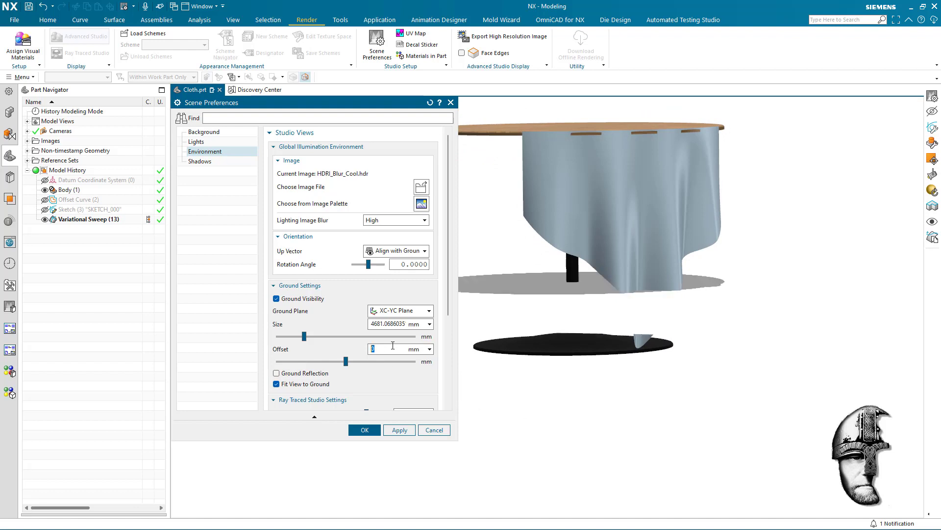
text(0)
key(Return)
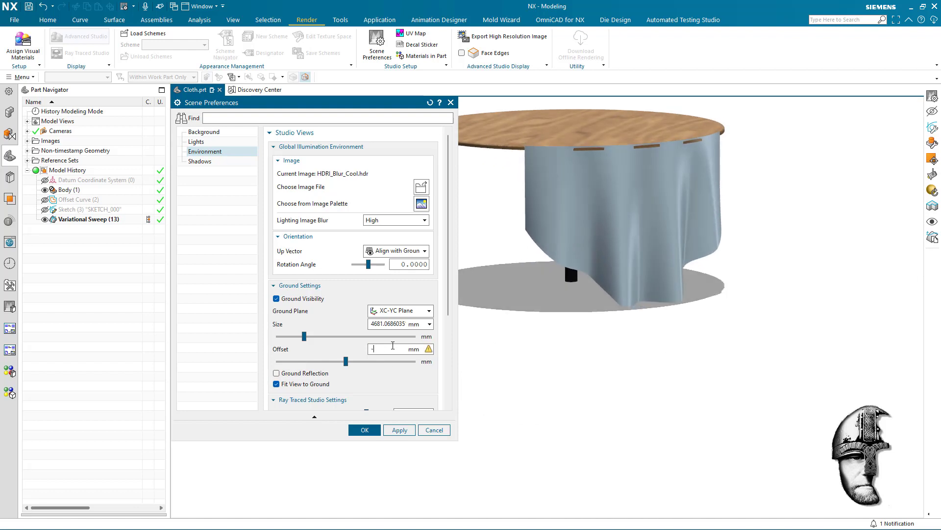
key(Return)
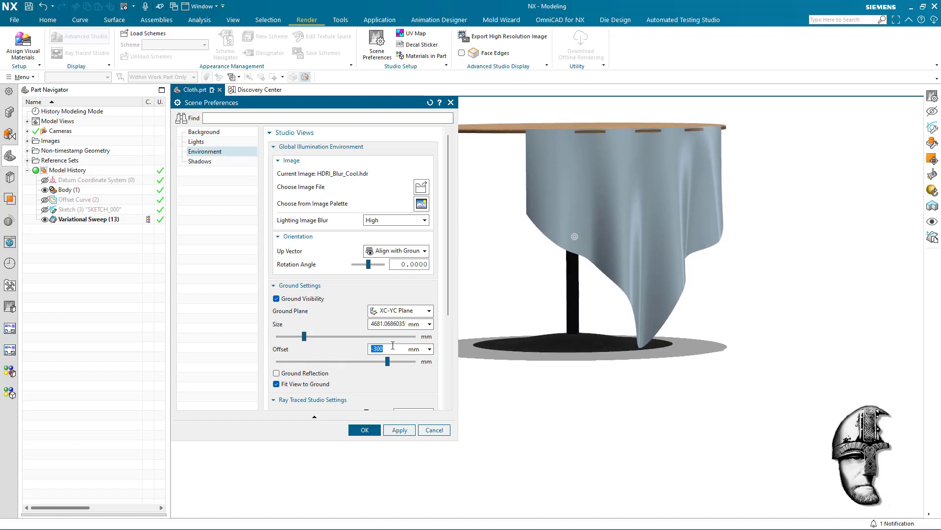
click(372, 433)
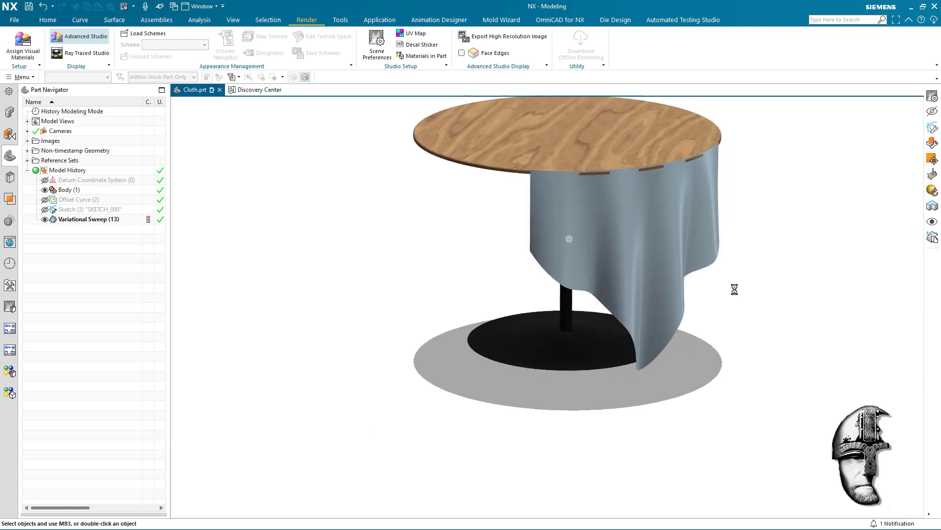
Hide the table body and show the offset curve around the tabletop
scroll(733, 262, up, 4)
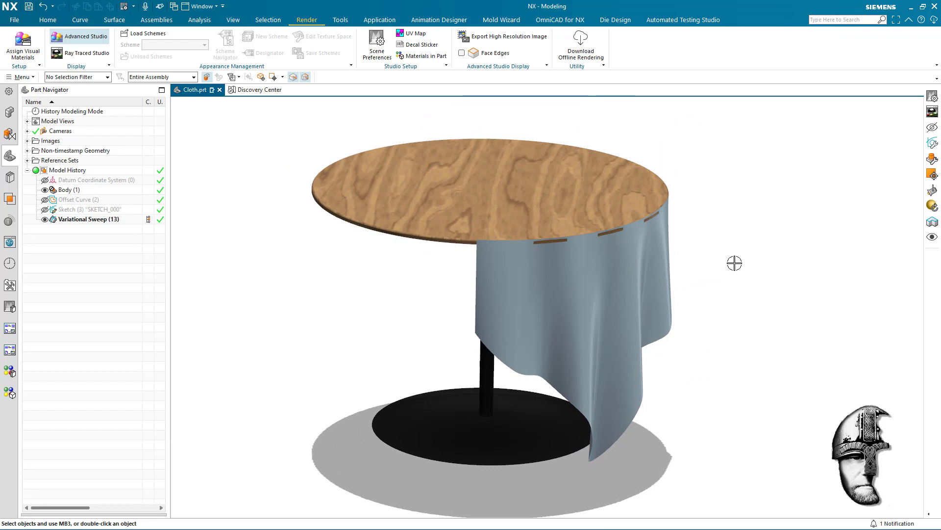
click(45, 189)
scroll(483, 330, up, 3)
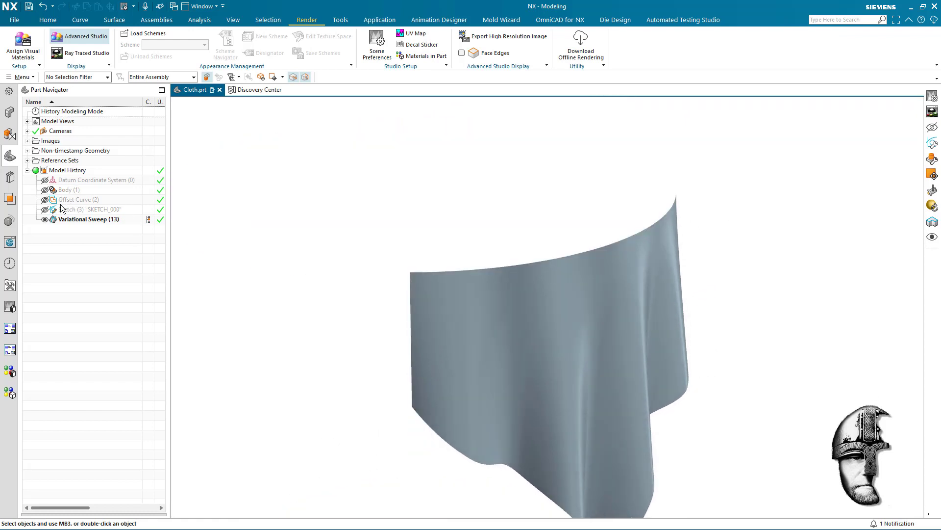
click(45, 199)
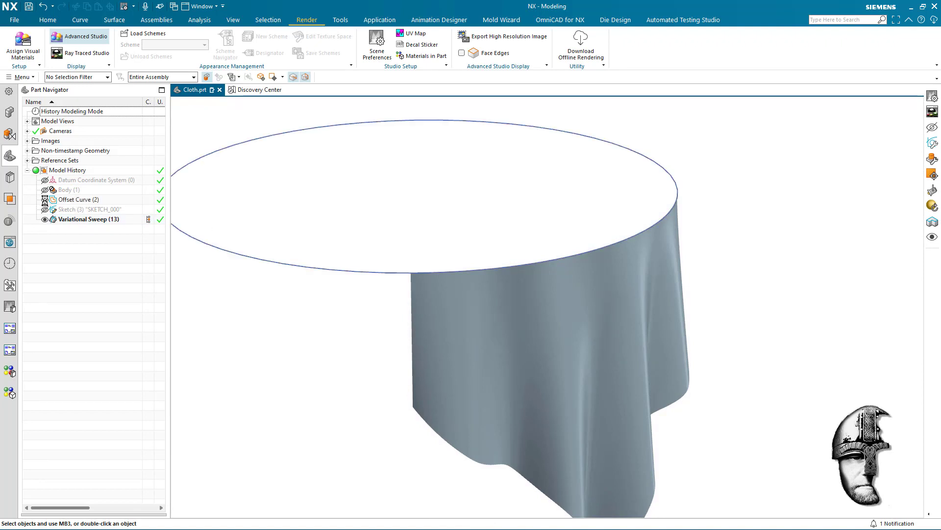
Set the distance of the offset curve around the tabletop to 12 mm
double_click(206, 245)
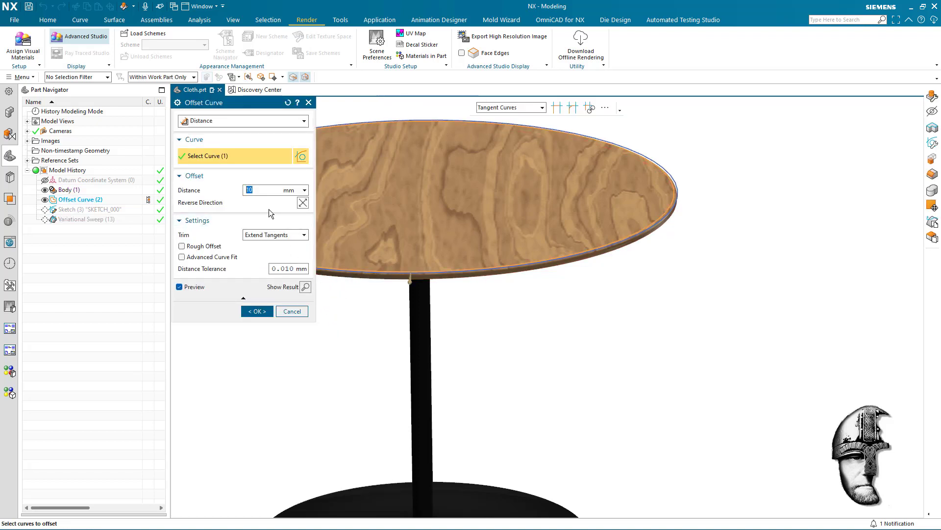
text(12)
key(Return)
click(264, 311)
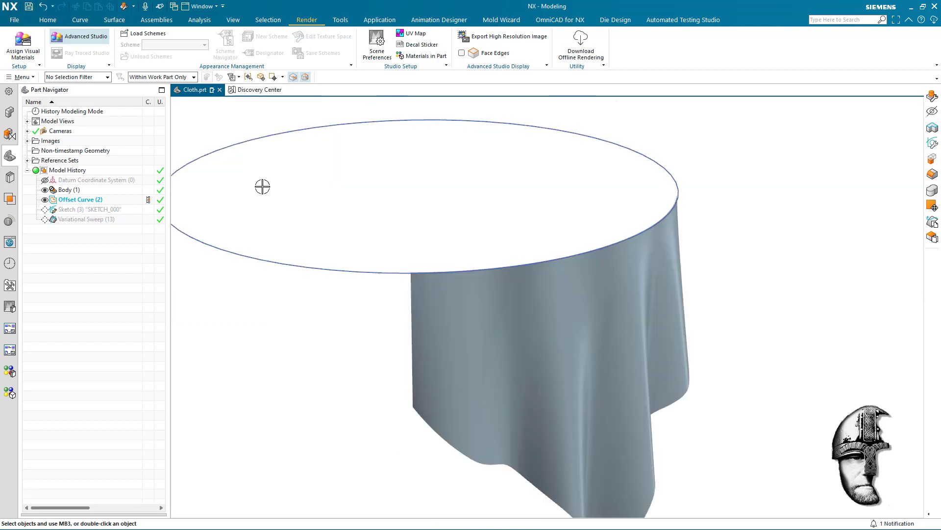
Show the table body again and check the cloth and the offset curve's distance against the tabletop edge
scroll(691, 385, down, 3)
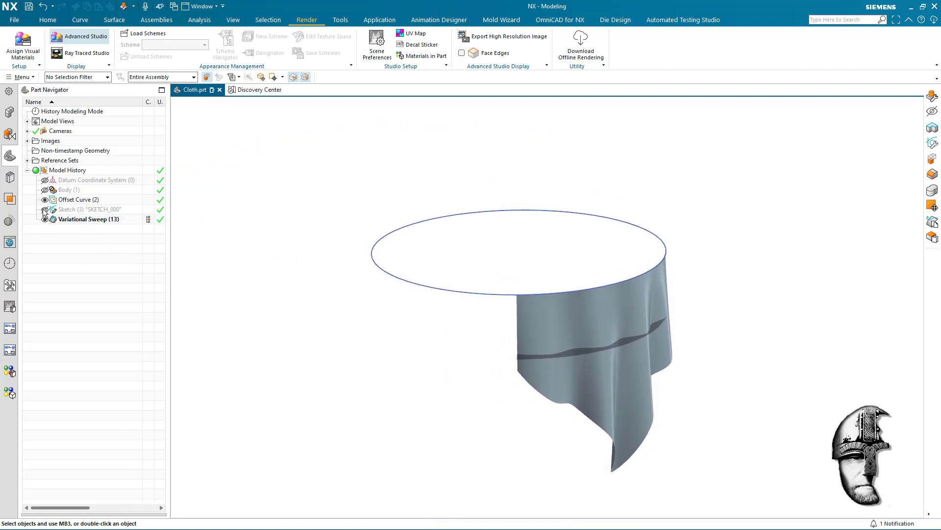
click(45, 190)
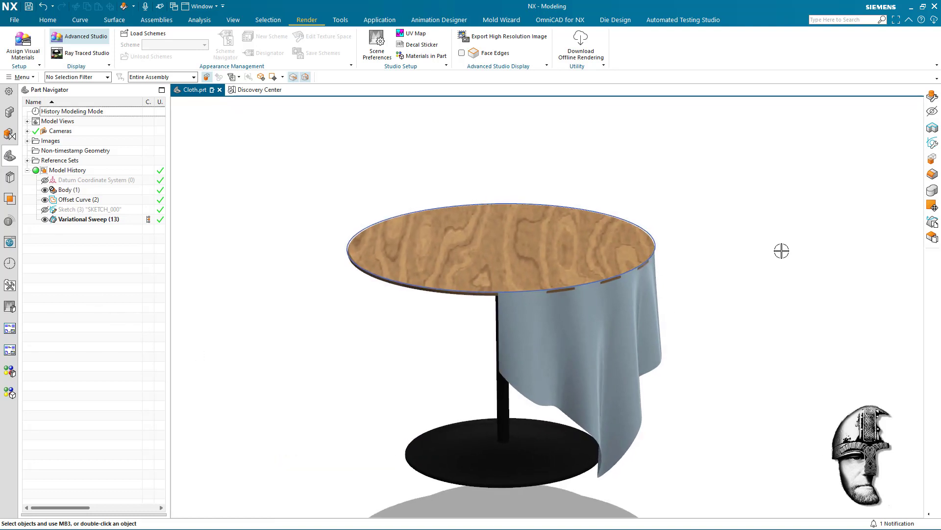
scroll(781, 251, down, 10)
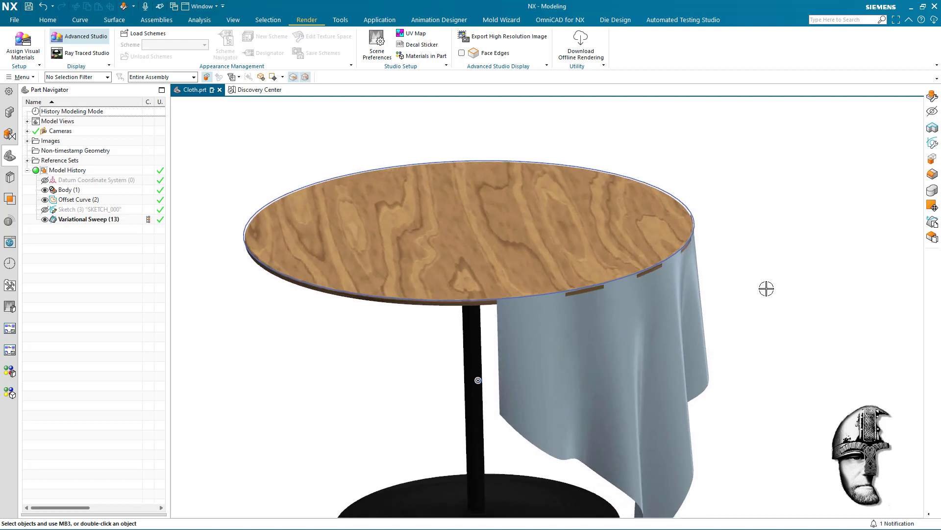
middle_drag(669, 307, 715, 301)
scroll(716, 301, down, 5)
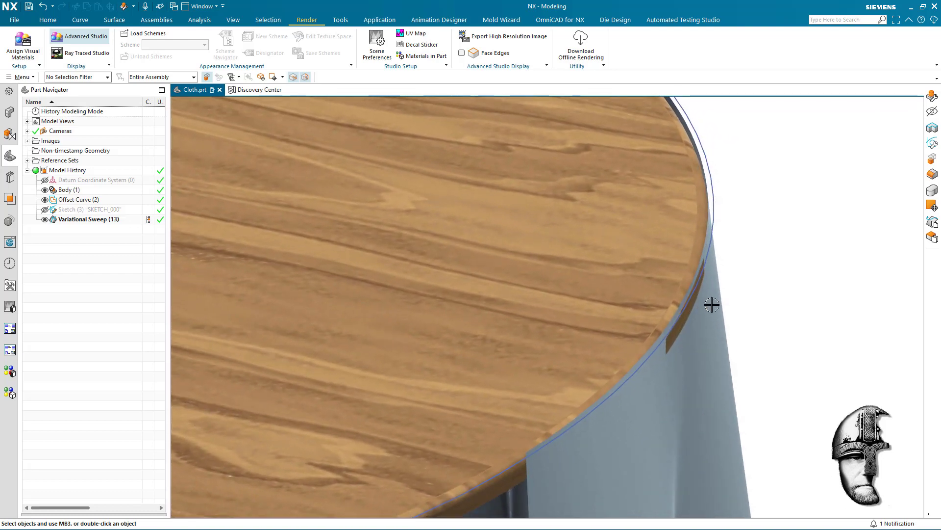
double_click(74, 200)
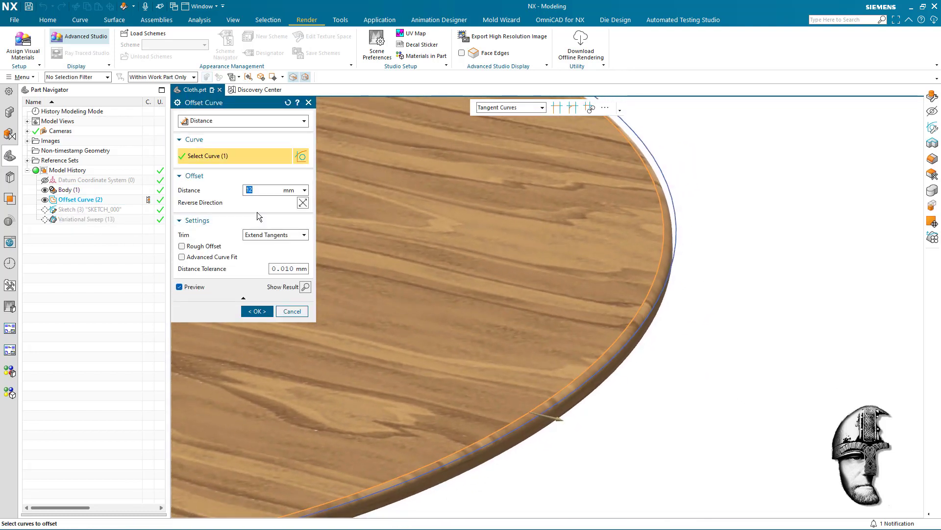
click(294, 312)
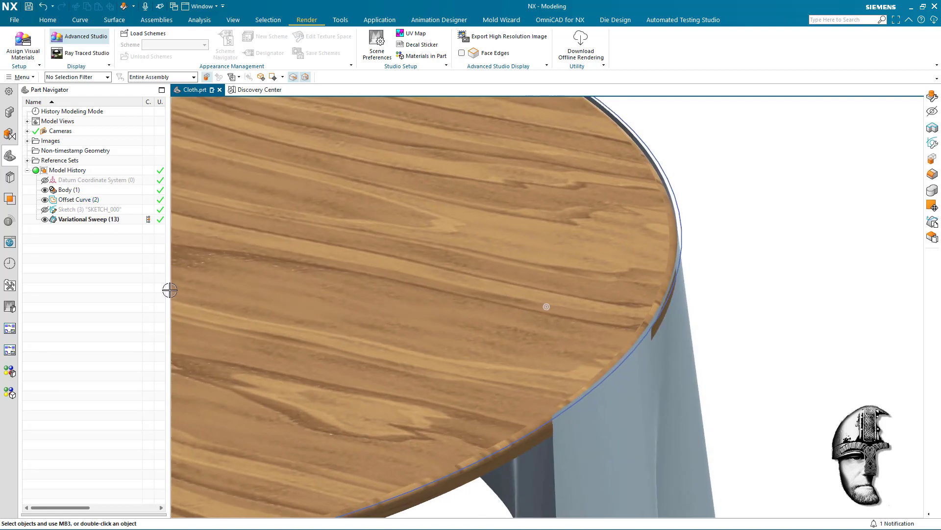
In the cloth's sketch, replace the included tabletop edge with the offset curve around the tabletop, and finish the sketch
click(72, 210)
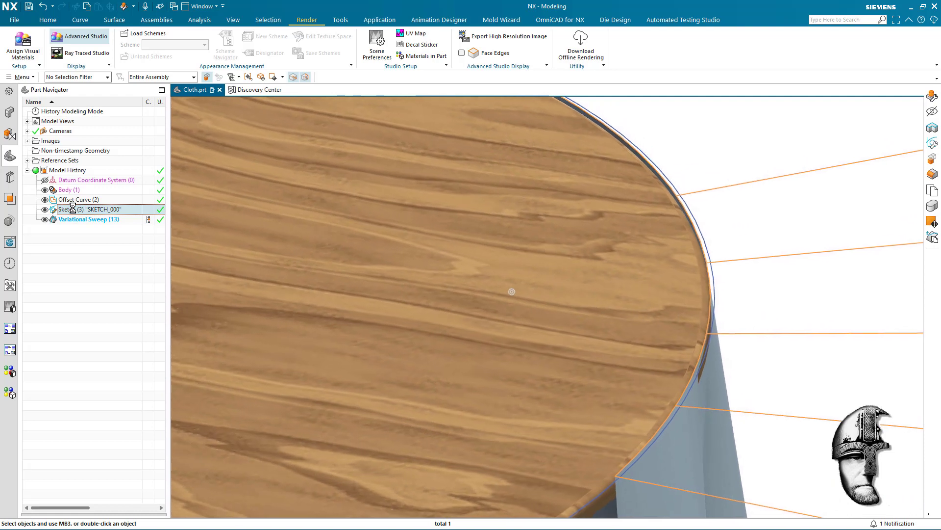
double_click(72, 208)
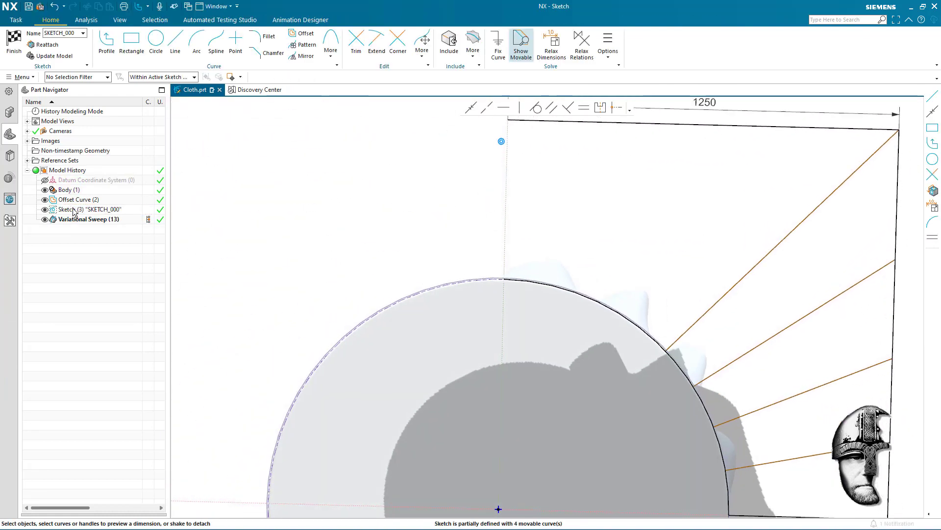
scroll(421, 324, up, 6)
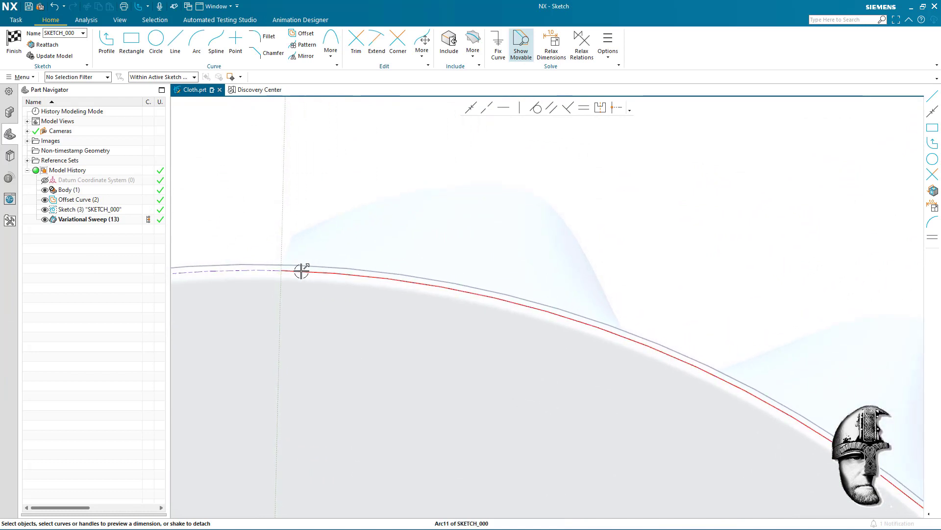
mouse_move(263, 273)
middle_down()
mouse_move(288, 292)
mouse_move(530, 294)
mouse_move(540, 311)
mouse_move(496, 305)
mouse_move(520, 307)
mouse_move(413, 253)
middle_up()
scroll(541, 313, up, 3)
double_click(413, 253)
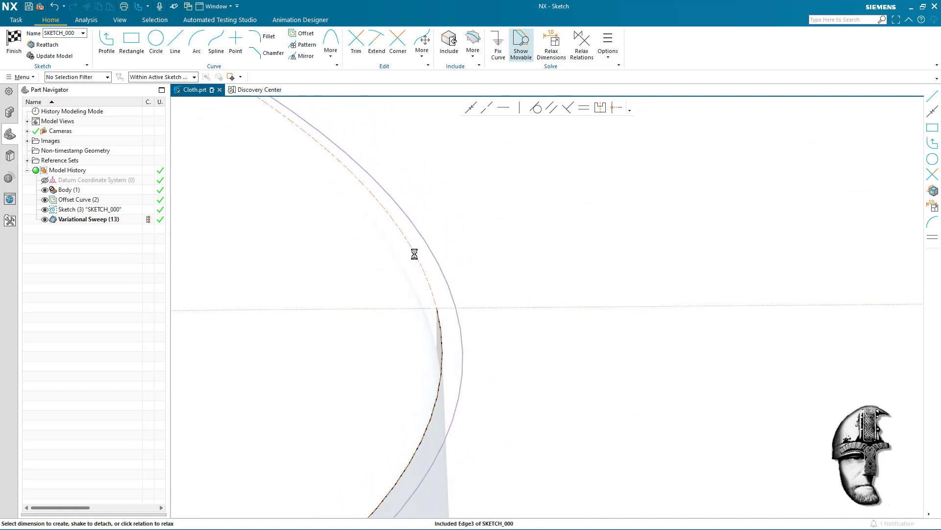
click(449, 274)
click(259, 163)
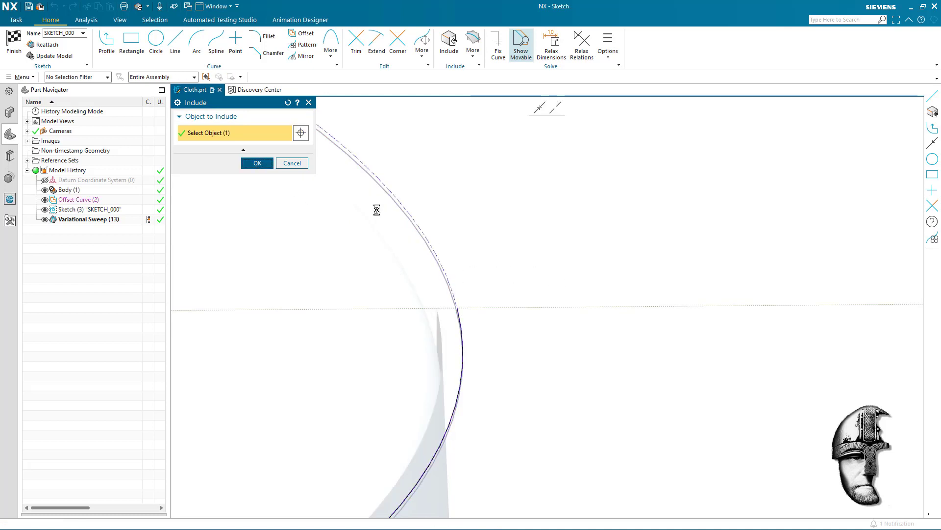
mouse_move(510, 254)
middle_down()
mouse_move(563, 305)
mouse_move(532, 296)
middle_up()
scroll(532, 295, down, 3)
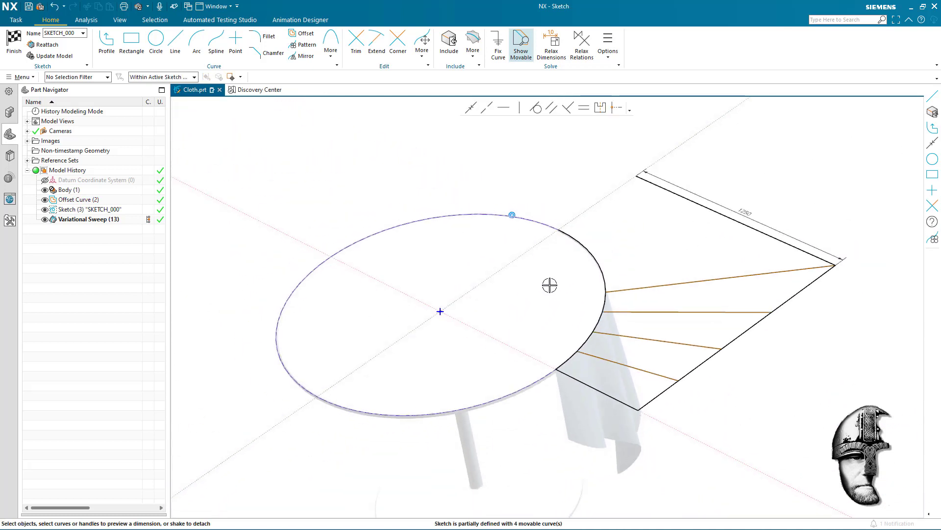
click(13, 44)
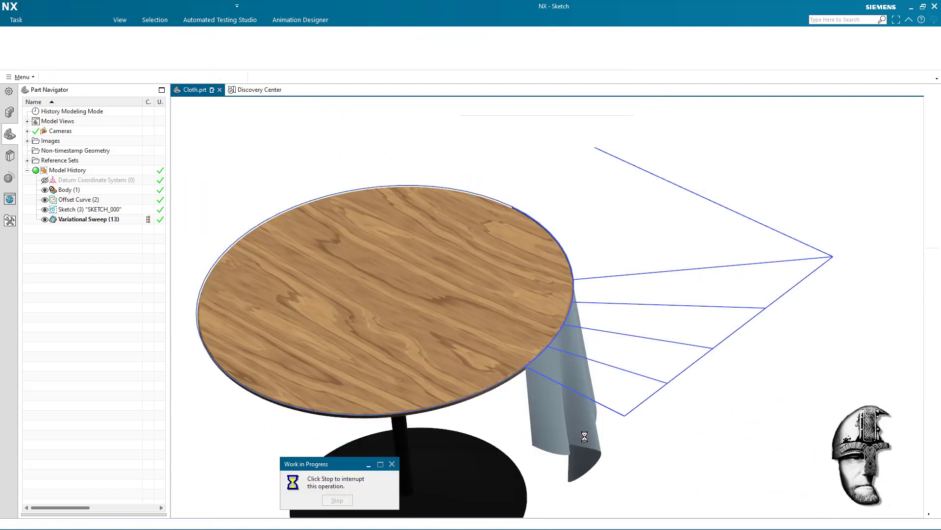
Hide the offset curve and the sketch, and check how the cloth hangs along the tabletop edge
mouse_move(708, 406)
middle_down()
mouse_move(739, 386)
mouse_move(216, 240)
middle_up()
click(45, 190)
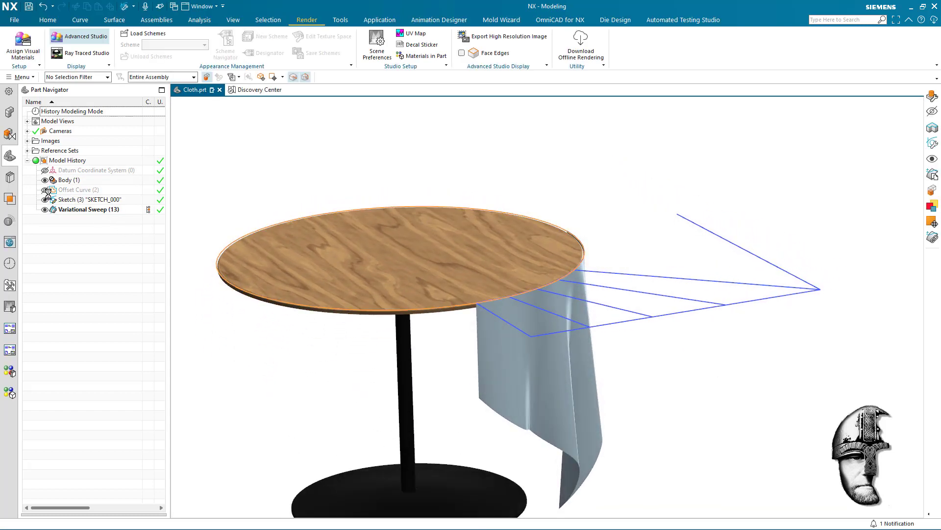
click(45, 200)
mouse_move(265, 336)
middle_down()
mouse_move(481, 375)
mouse_move(631, 431)
mouse_move(701, 434)
mouse_move(527, 389)
mouse_move(356, 228)
middle_up()
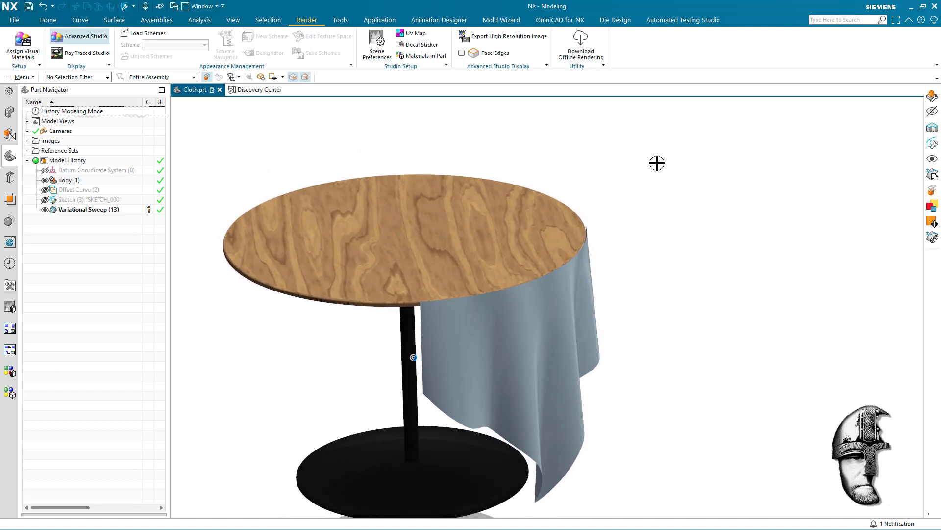
mouse_move(657, 162)
middle_down()
mouse_move(608, 164)
mouse_move(516, 134)
middle_up()
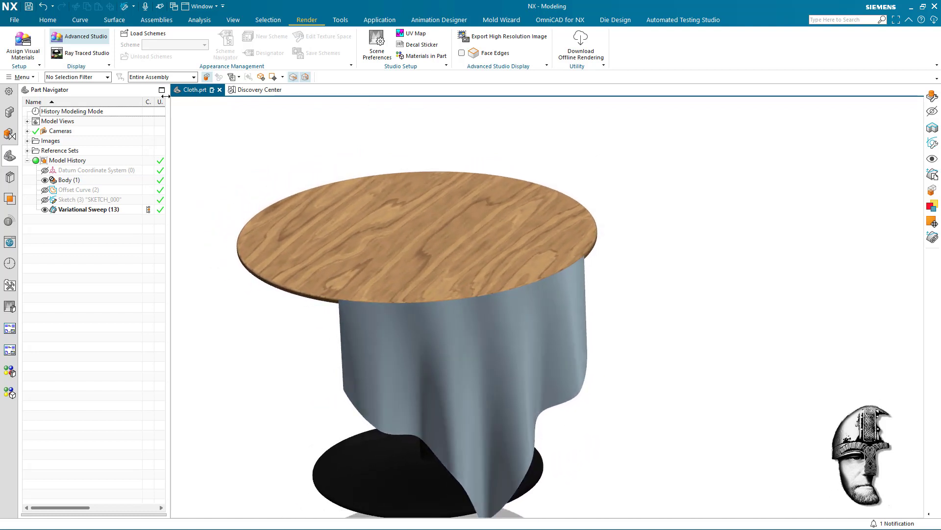
Trim back both vertical side edges of the cloth sheet with Extend Sheet, using an offset of -50 mm
click(49, 20)
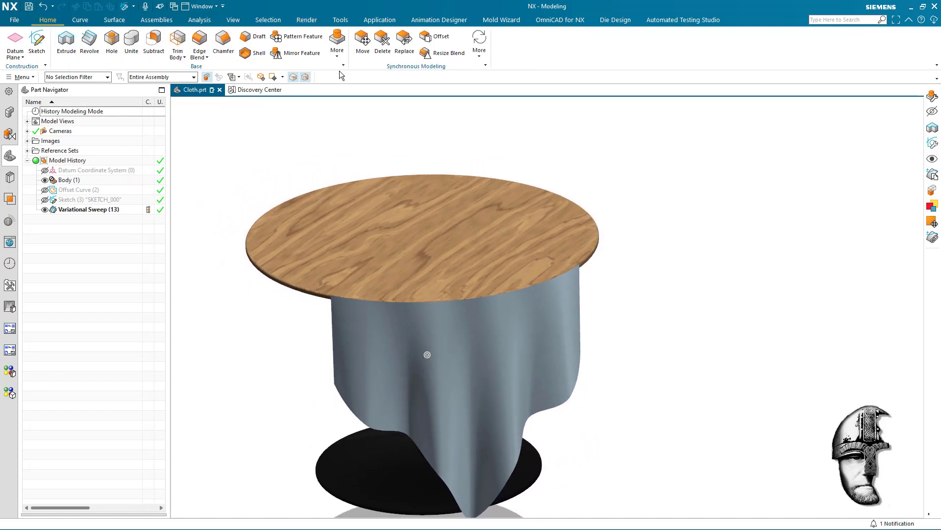
click(113, 21)
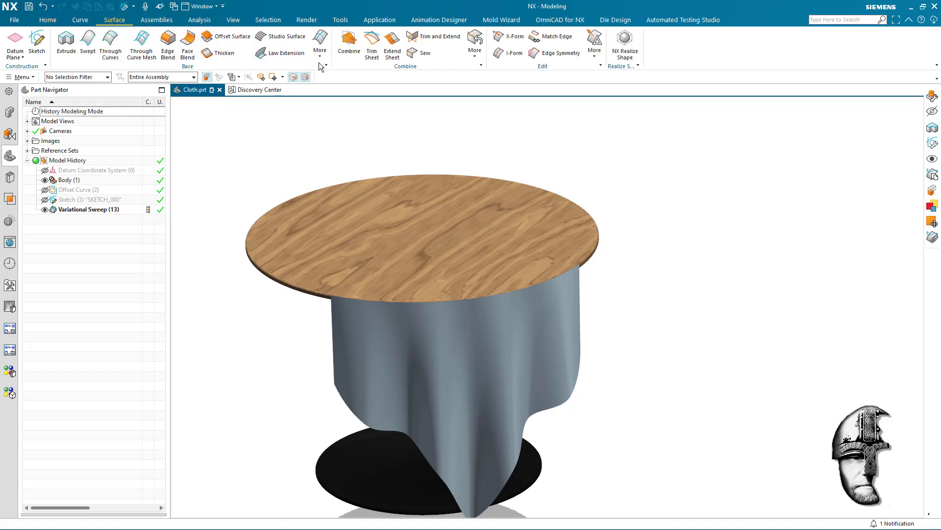
click(393, 44)
click(330, 325)
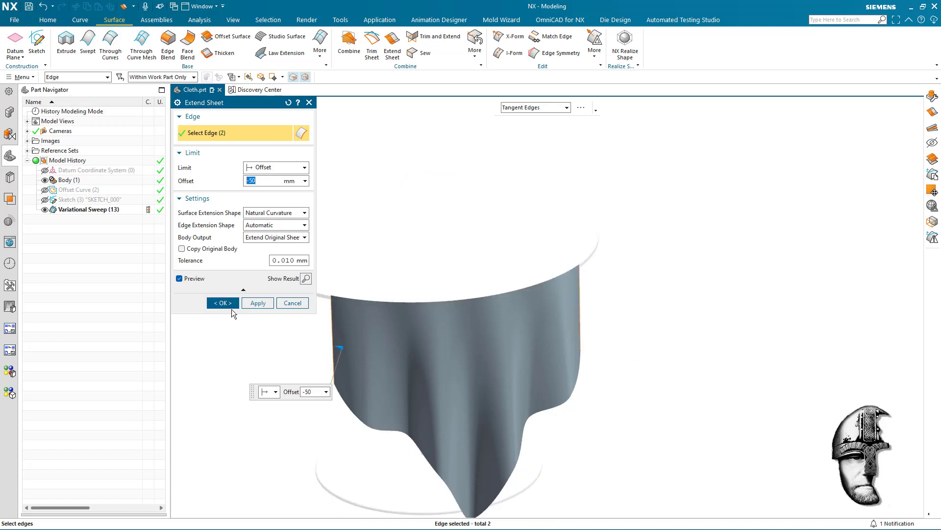
click(223, 302)
Show the datum coordinate system and mirror the cloth sheet associatively about its XZ plane with Mirror Geometry
middle_drag(679, 284, 275, 162)
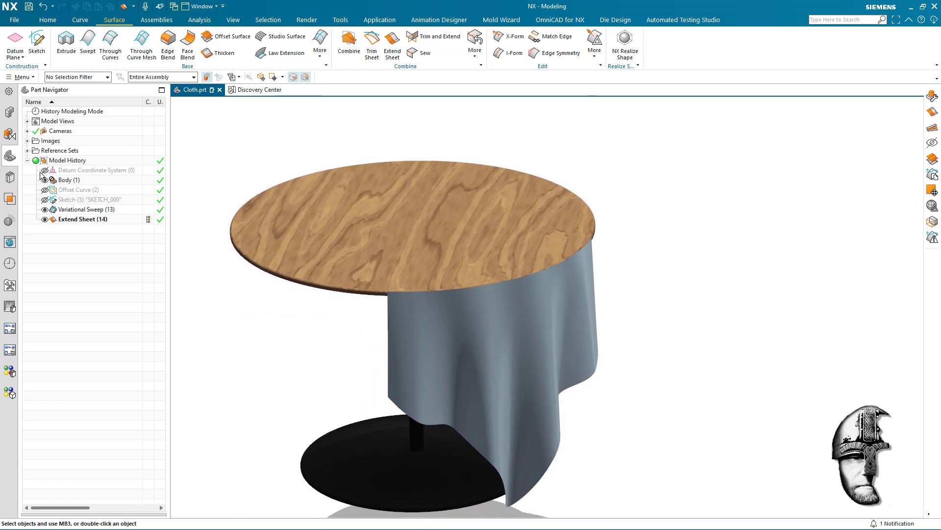
mouse_move(343, 163)
middle_down()
mouse_move(521, 183)
mouse_move(472, 151)
mouse_move(371, 120)
middle_up()
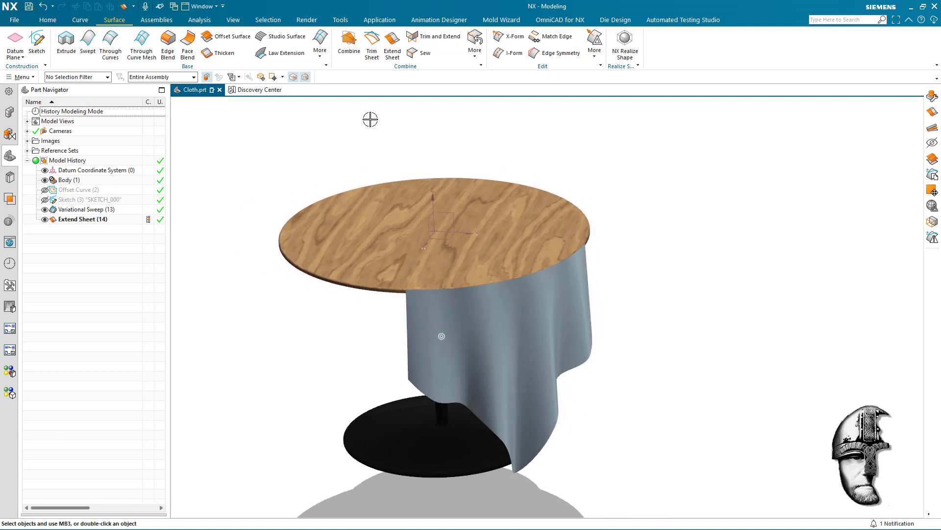
click(48, 20)
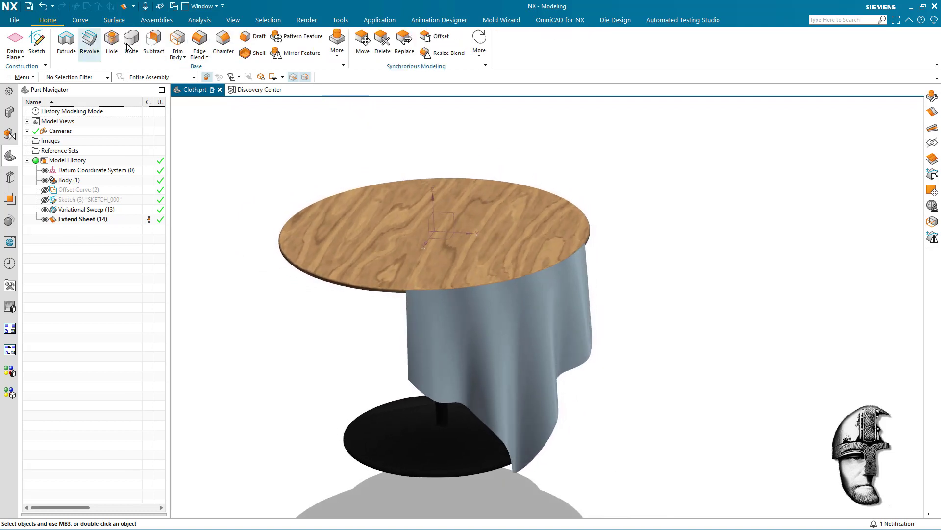
click(338, 45)
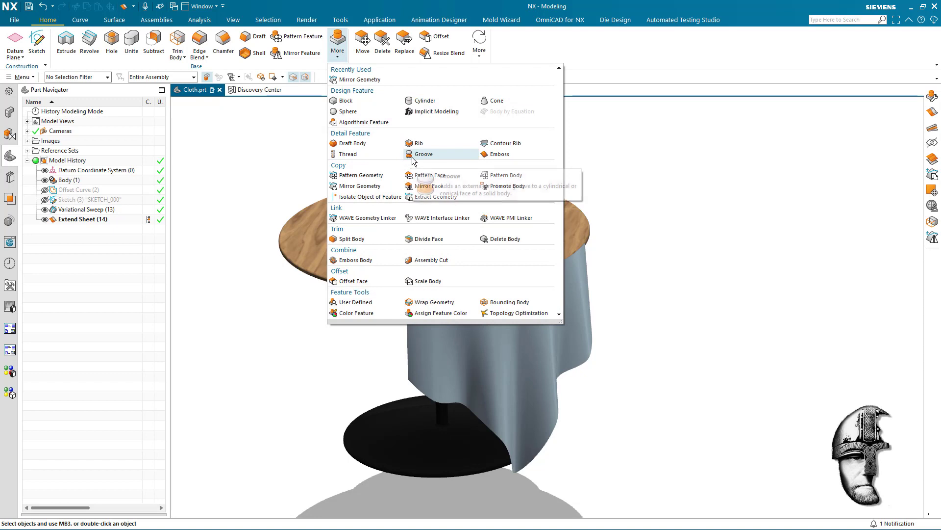
click(373, 190)
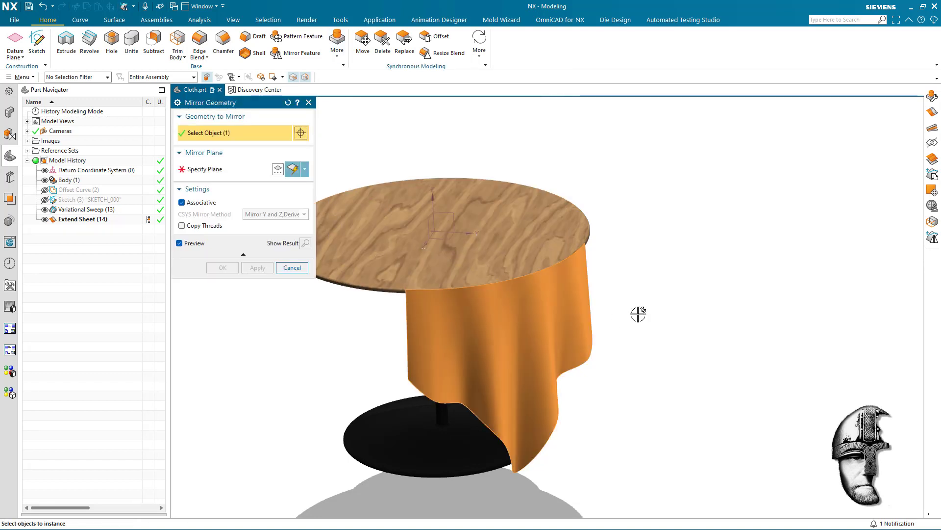
click(195, 173)
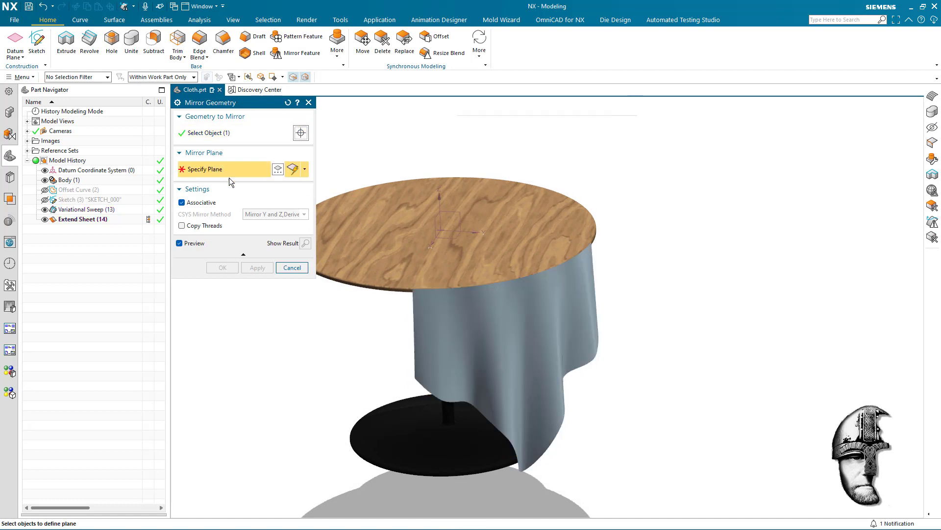
click(437, 225)
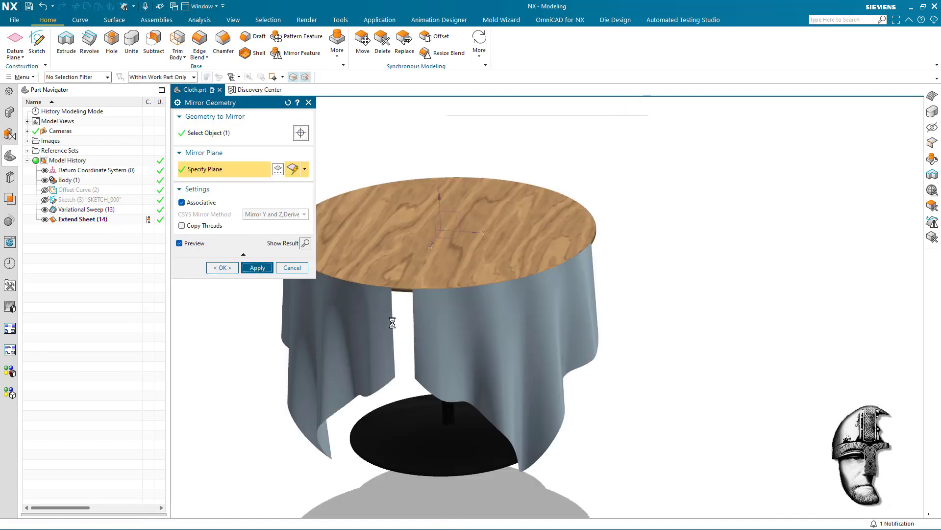
click(260, 268)
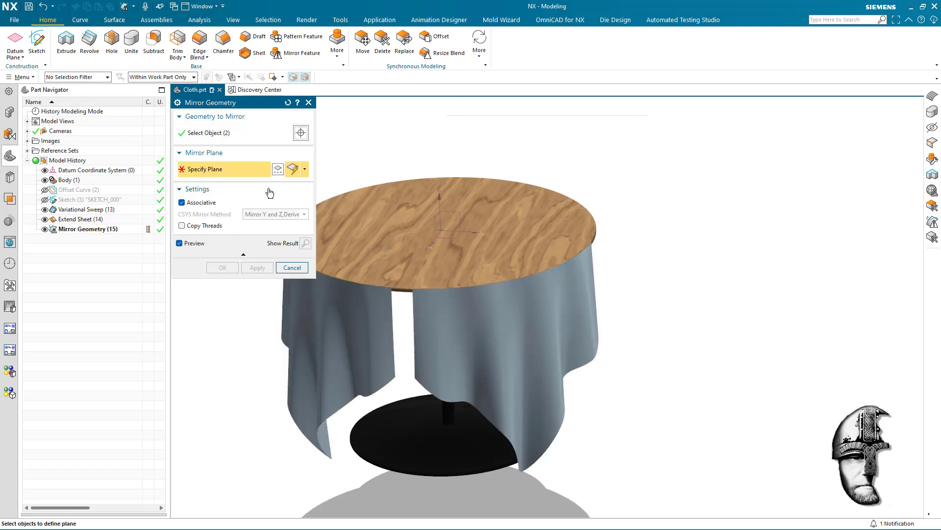
Mirror both cloth sheets about the datum's YZ plane and hide the table body
click(456, 211)
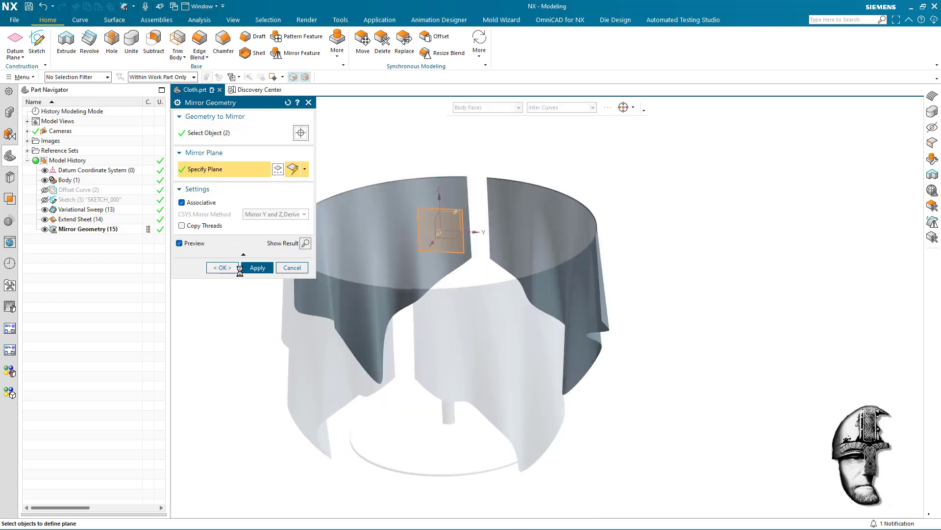
middle_click(708, 280)
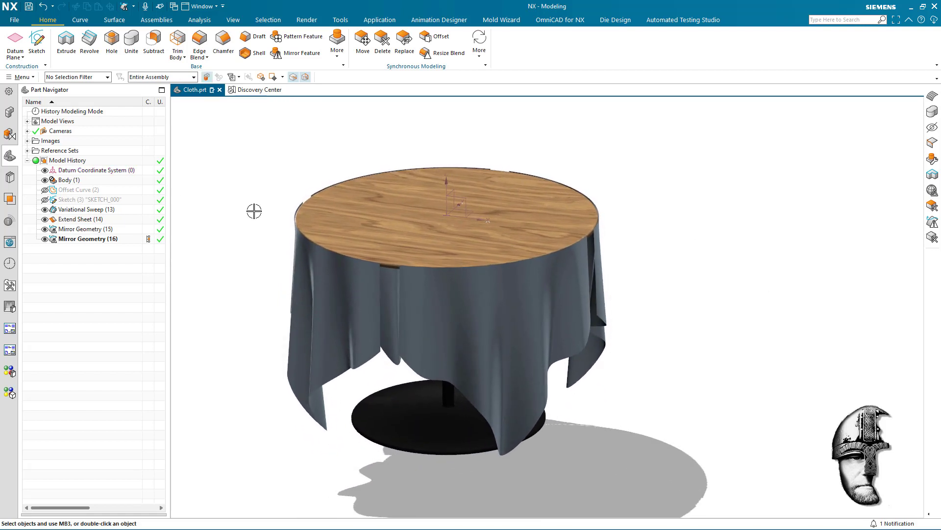
click(45, 180)
middle_drag(532, 227, 532, 162)
Bridge the first gap between neighbouring cloth sheets with a Studio Surface between their vertical edges, using G2 (Curvature) continuity
click(117, 21)
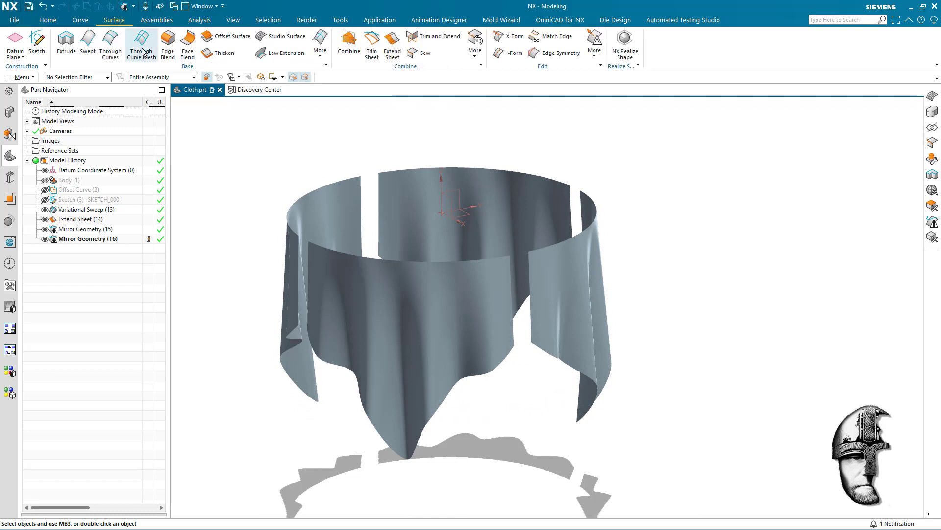
click(280, 37)
middle_drag(536, 356, 516, 371)
click(511, 369)
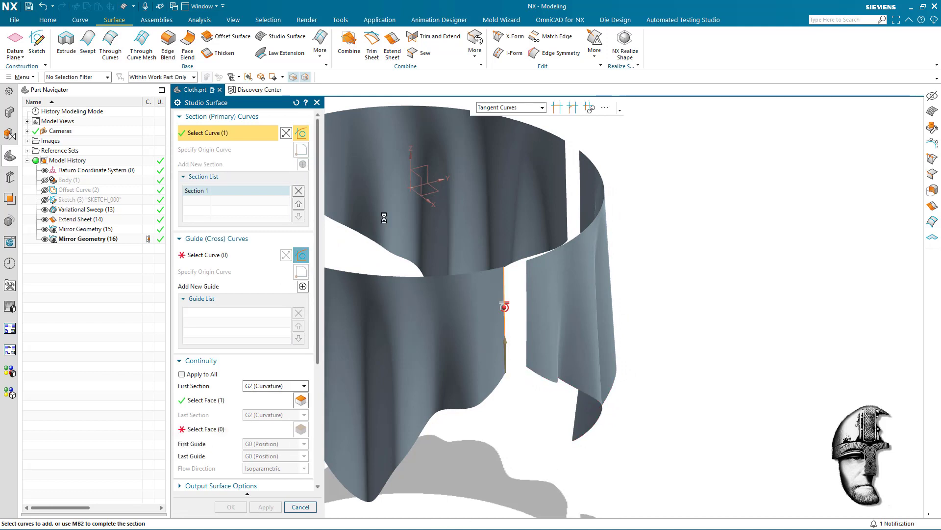
middle_click(339, 192)
click(529, 365)
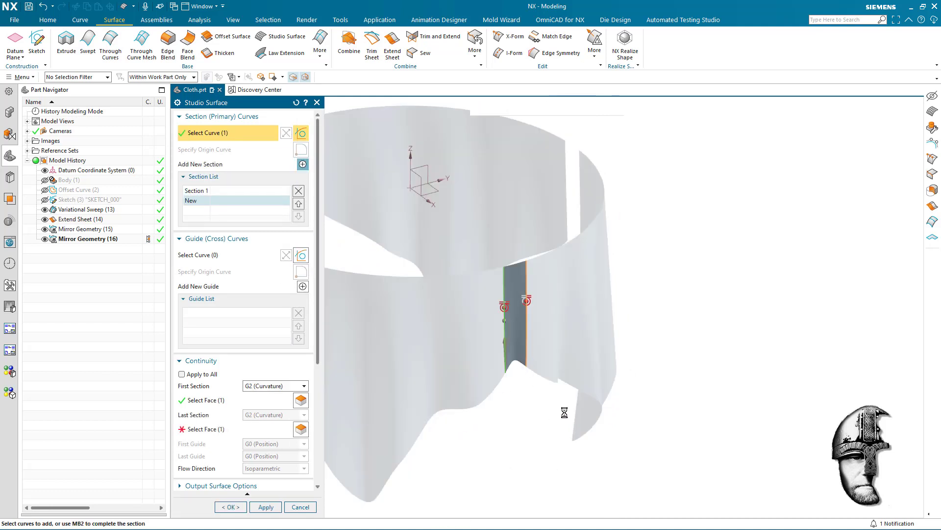
middle_drag(746, 326, 730, 333)
click(266, 507)
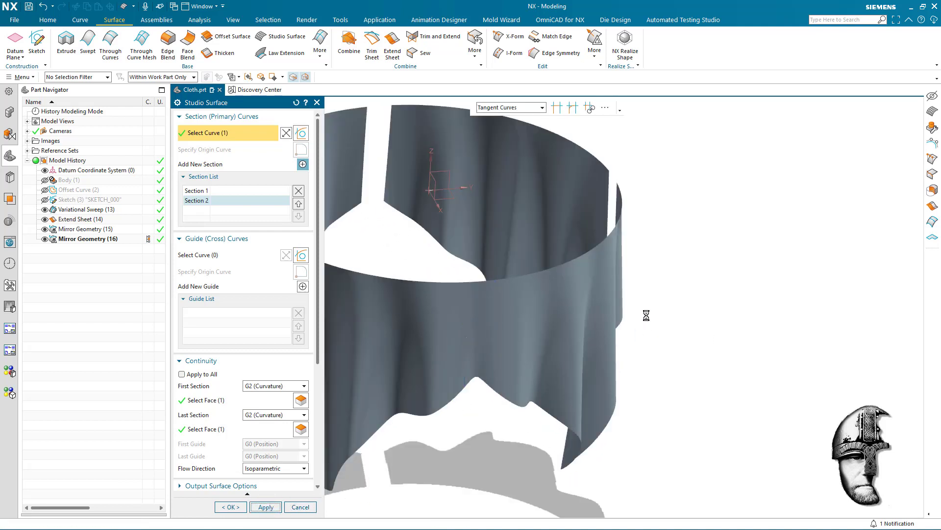
mouse_move(645, 315)
middle_down()
mouse_move(705, 296)
mouse_move(587, 363)
middle_up()
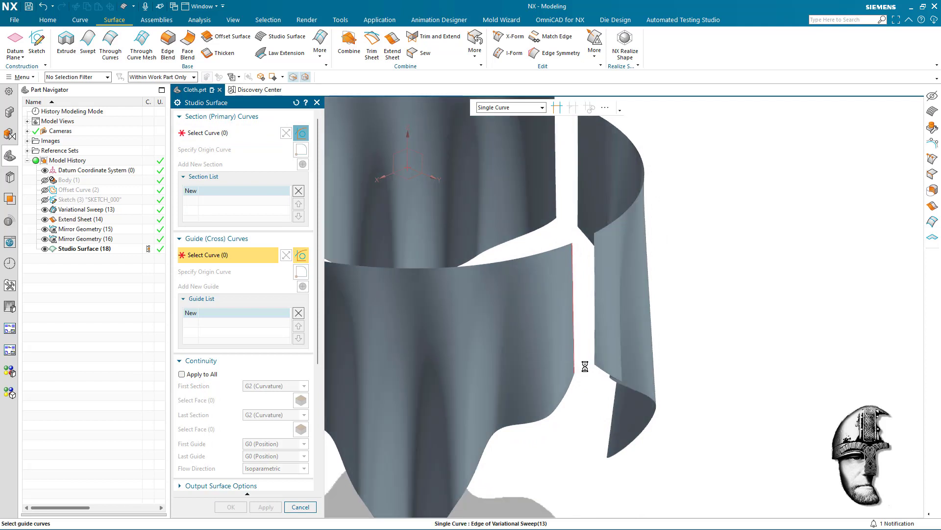
click(575, 358)
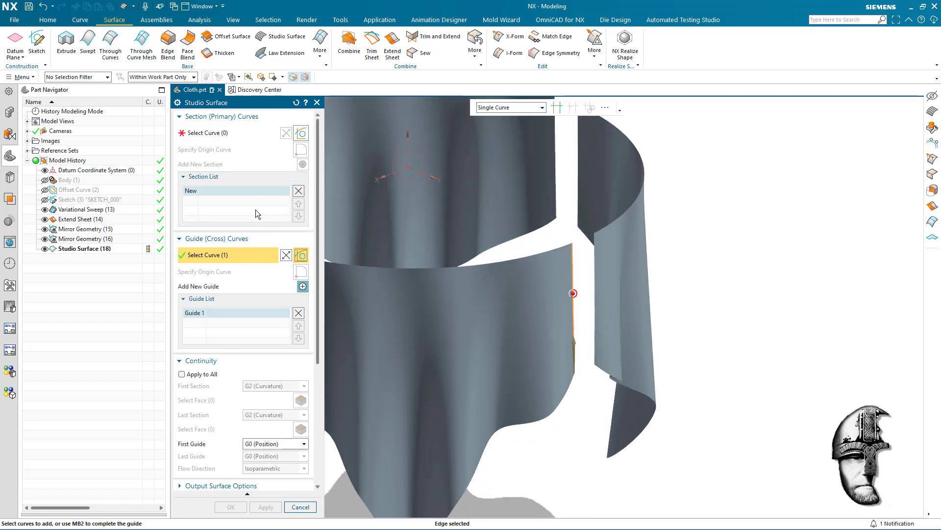
click(216, 133)
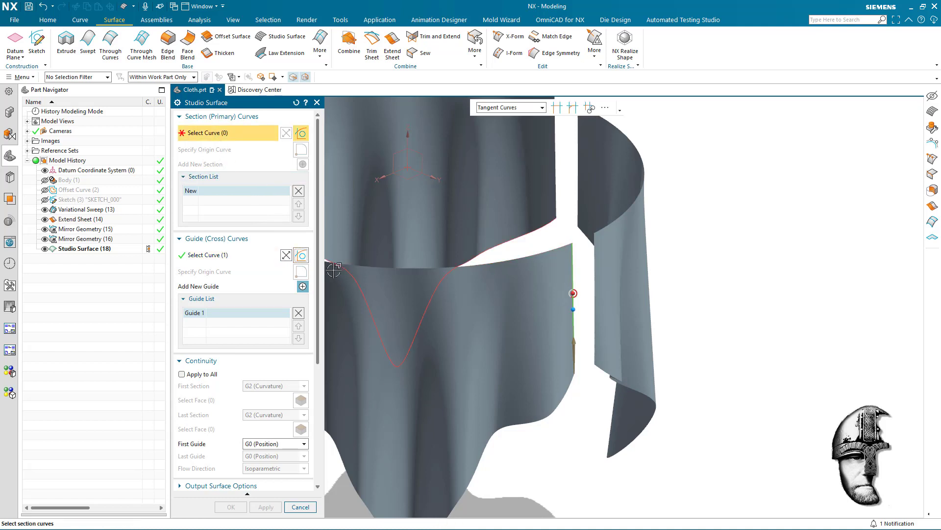
click(299, 312)
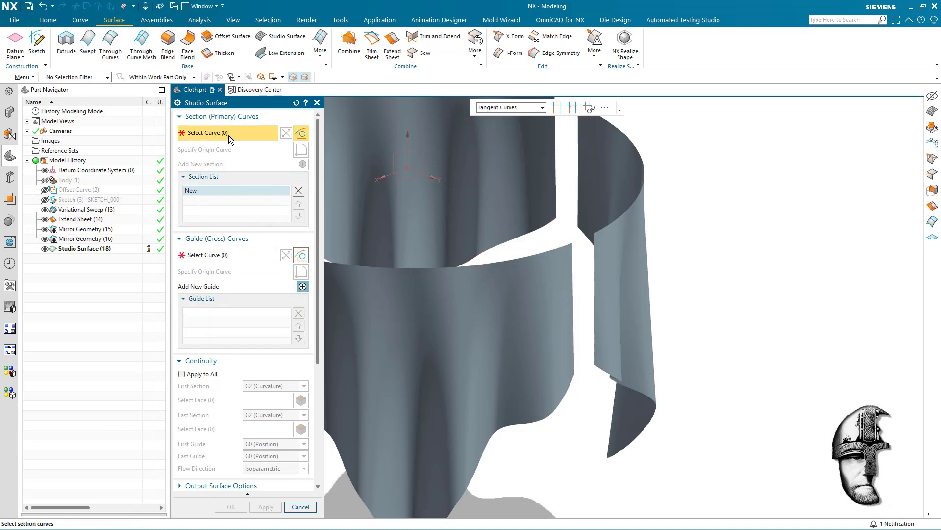
Bridge the second gap with a Studio Surface, using the facing vertical edges as two sections with G2 (Curvature) continuity
click(572, 320)
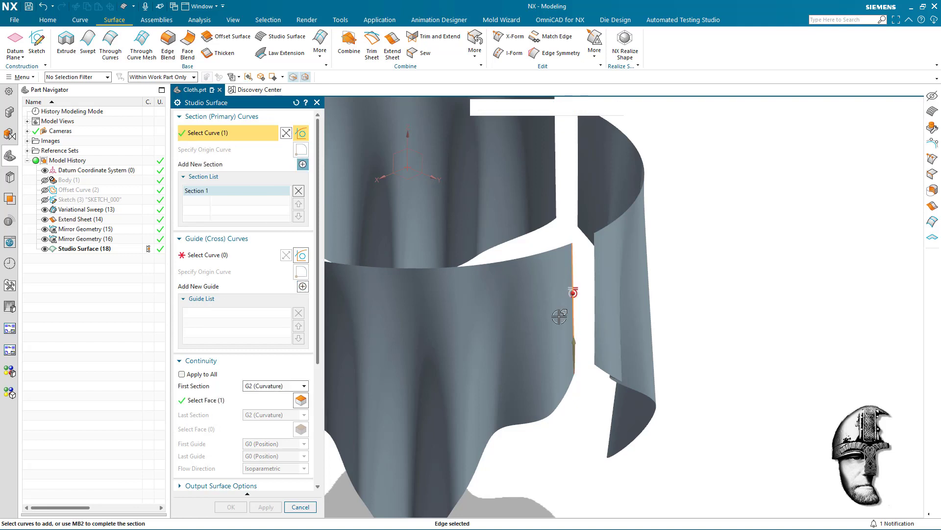
click(303, 164)
click(594, 346)
middle_drag(540, 359, 505, 375)
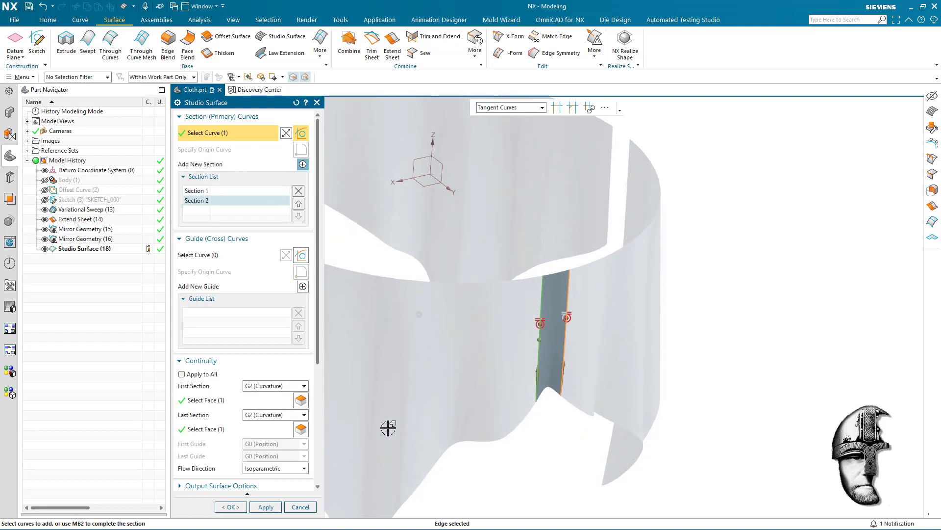
click(265, 508)
Bridge the third gap with a Studio Surface between the facing vertical cloth edges, using G2 (Curvature) continuity at both sections
scroll(698, 319, down, 3)
middle_drag(698, 319, 632, 427)
scroll(678, 327, up, 3)
click(633, 426)
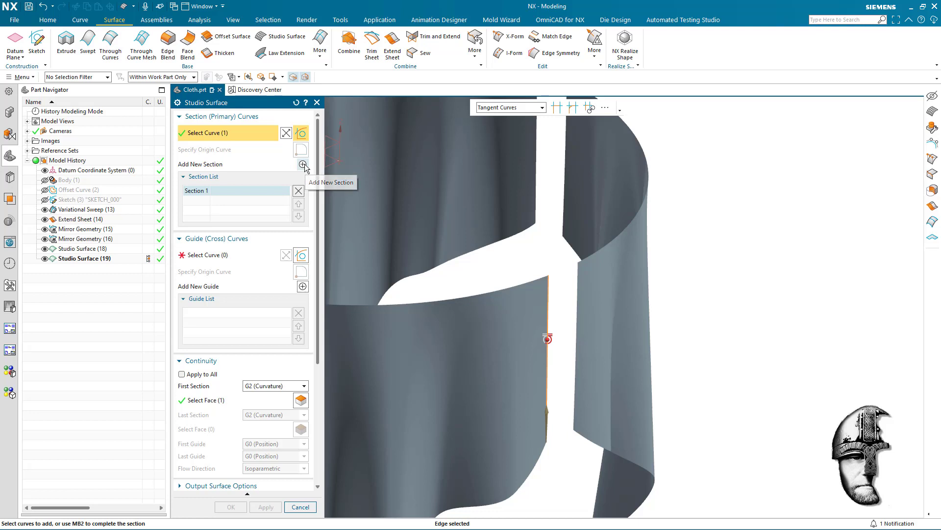
click(303, 165)
click(573, 372)
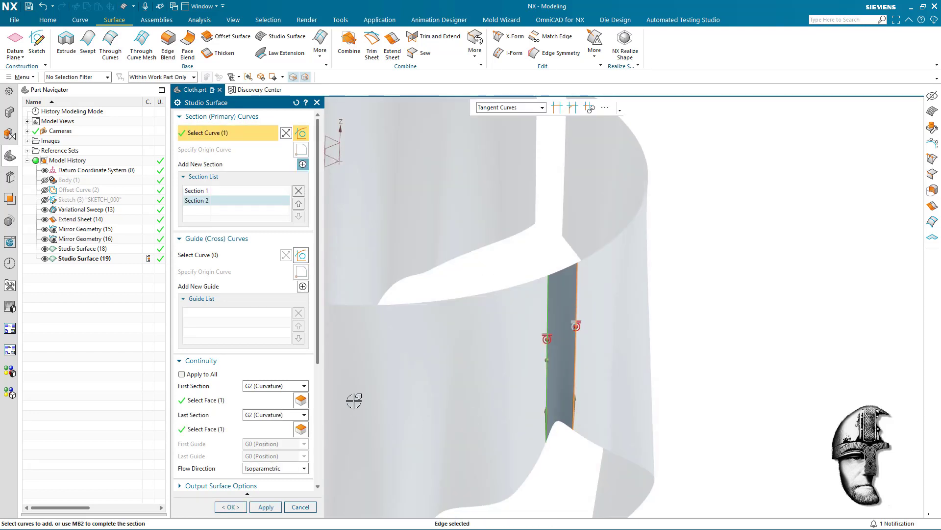
click(265, 506)
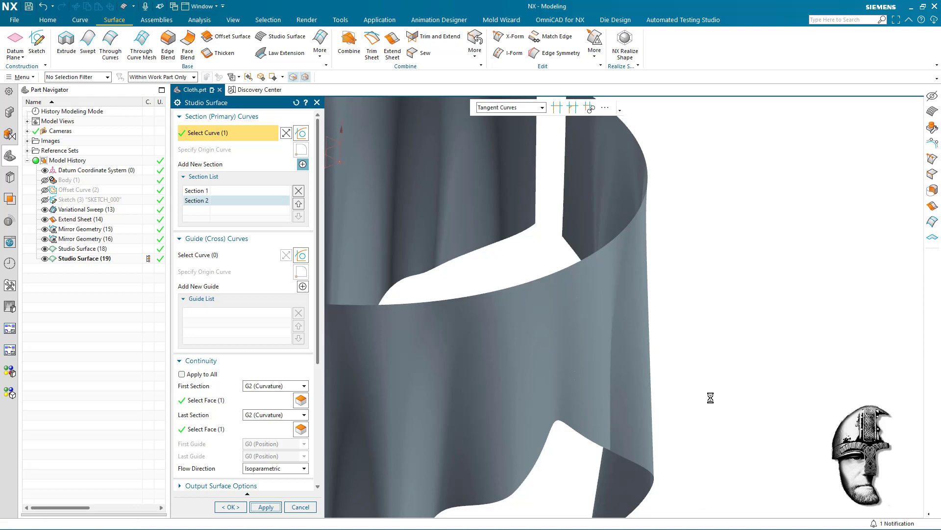
Bridge the last gap with a Studio Surface between its two vertical edges with G2 (Curvature) continuity and finish the command
scroll(711, 398, down, 3)
middle_drag(710, 398, 620, 395)
scroll(619, 395, up, 2)
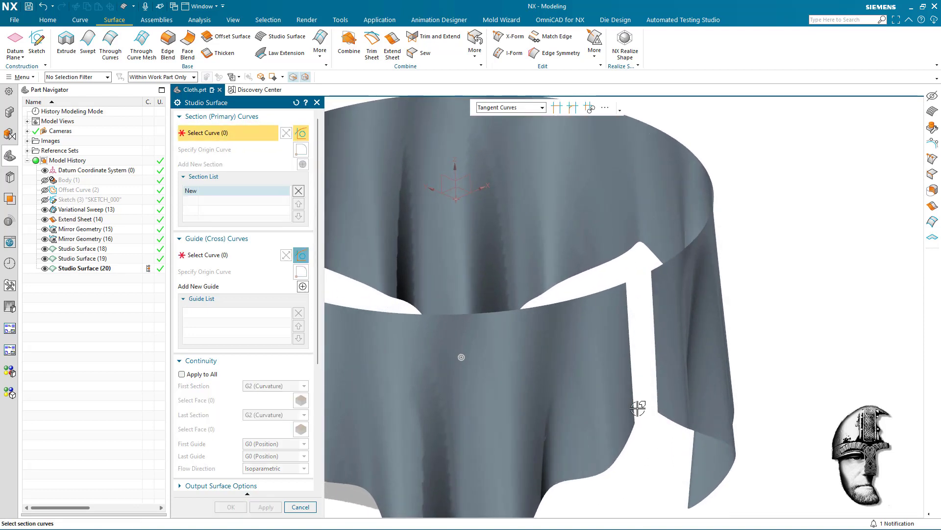
click(631, 337)
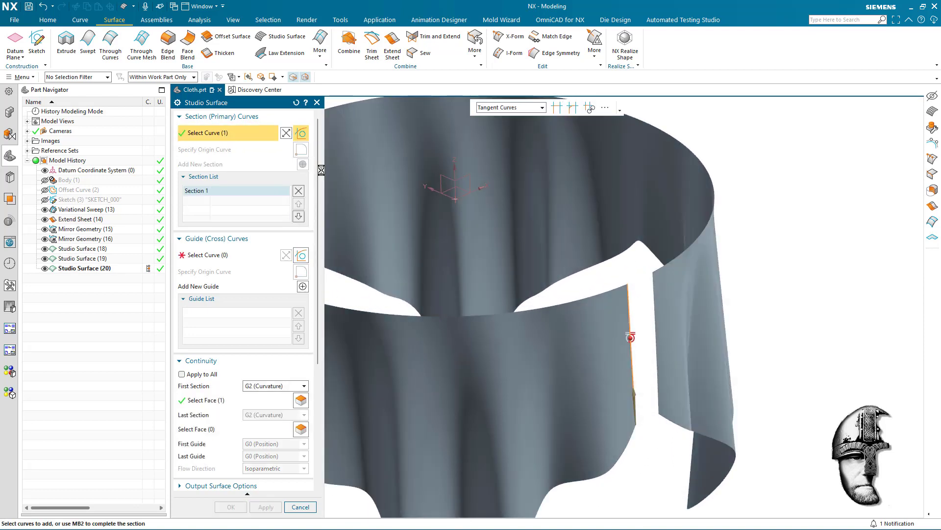
click(659, 372)
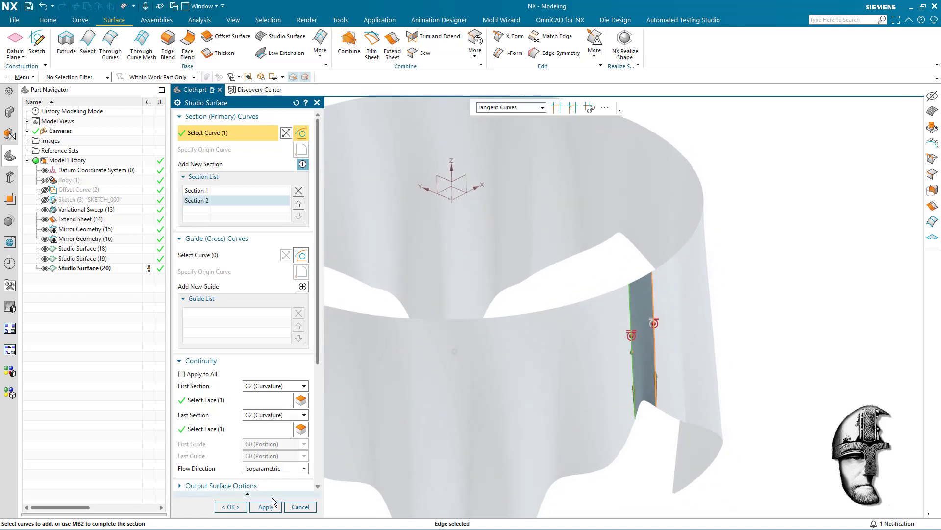
click(231, 506)
Close the open top of the tablecloth with a Bounded Plane through the circular upper edges of the cloth sheets
scroll(845, 338, down, 3)
middle_drag(845, 338, 163, 15)
click(317, 48)
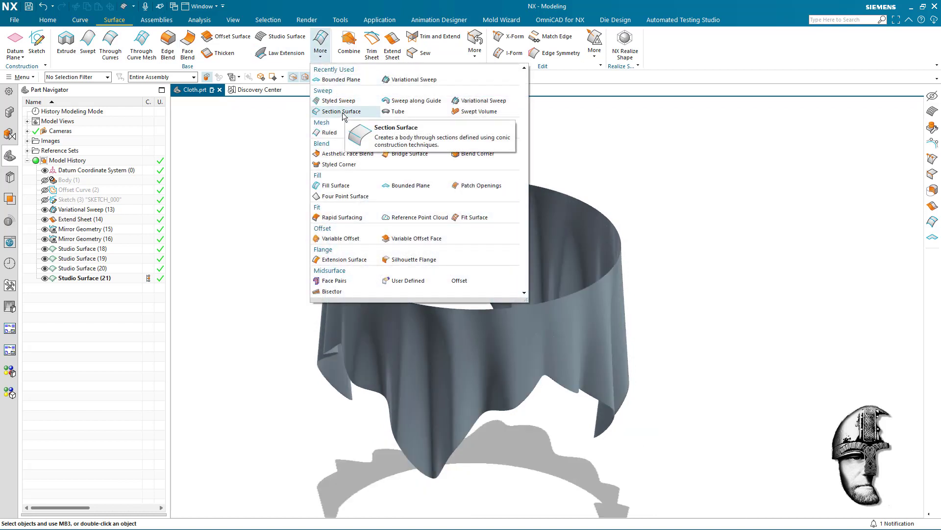
click(650, 158)
click(319, 52)
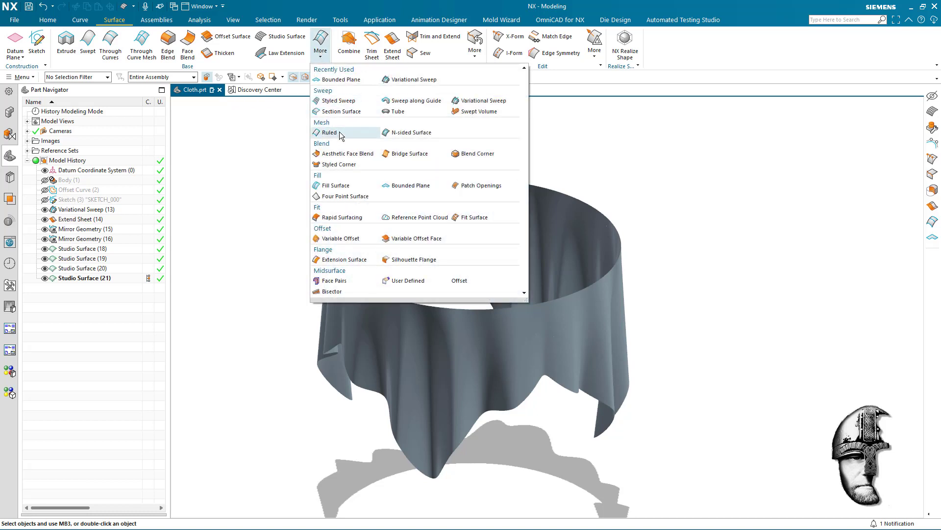
click(405, 184)
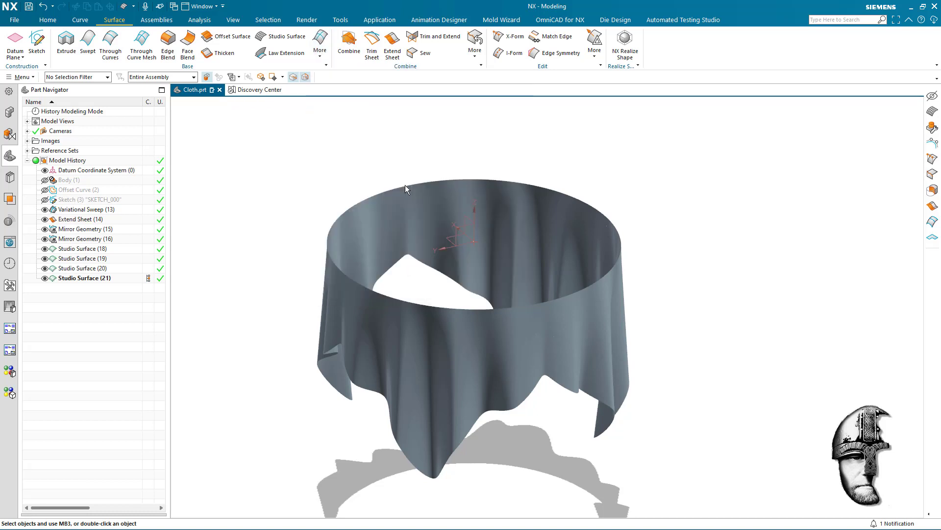
click(513, 313)
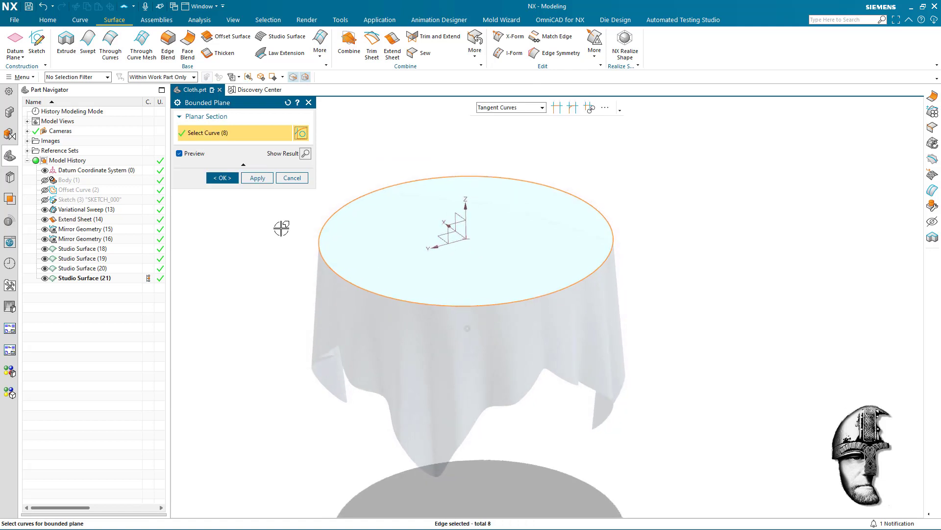
click(222, 178)
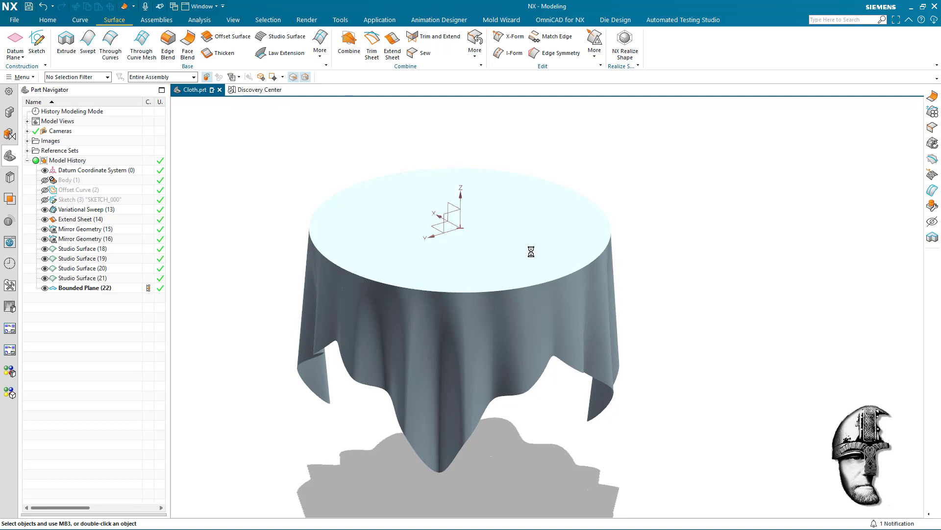
Start a two-face Face Blend and select all the draped side sheets around the table as the first face set
click(557, 307)
click(559, 307)
middle_drag(599, 302, 497, 322)
click(479, 322)
click(545, 335)
middle_drag(618, 338, 563, 330)
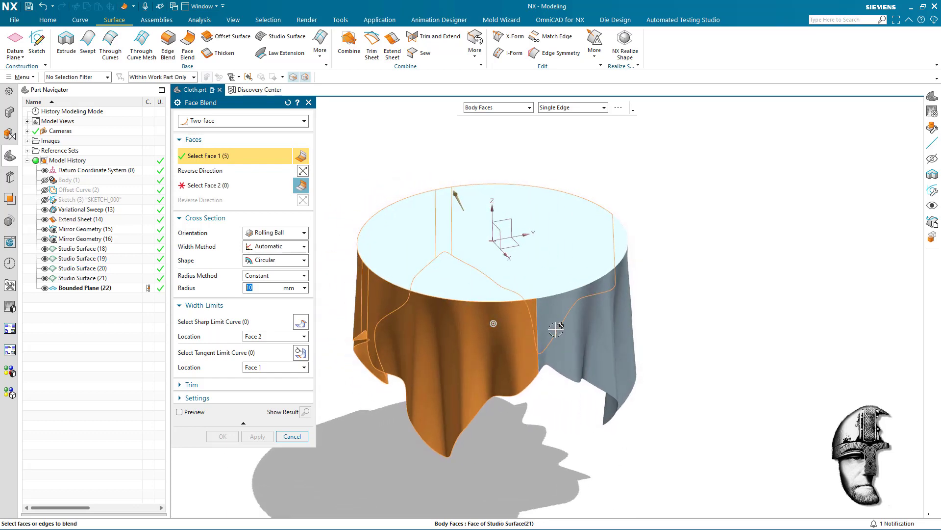
click(552, 328)
click(596, 333)
middle_drag(641, 340, 593, 334)
click(584, 310)
Select the flat top plane as the second face and create the blend with a constant 10 mm radius
click(260, 186)
click(627, 249)
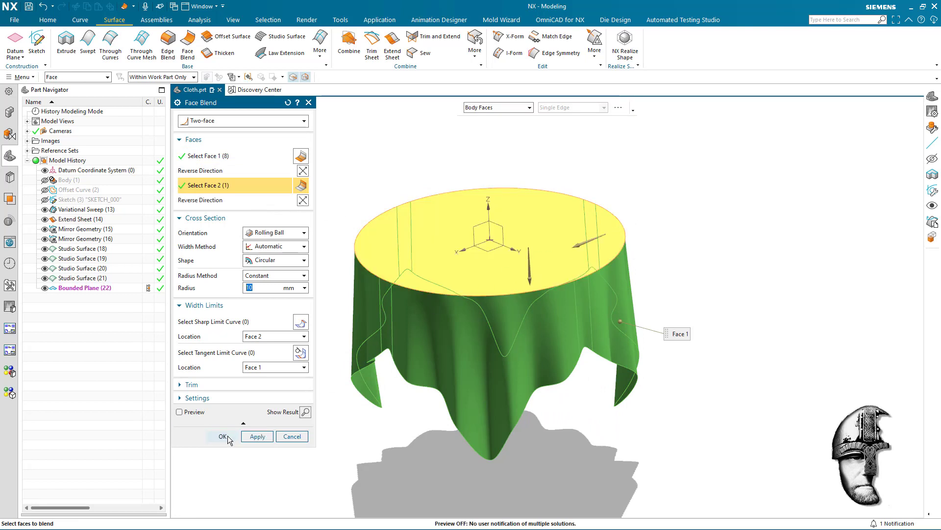
click(227, 435)
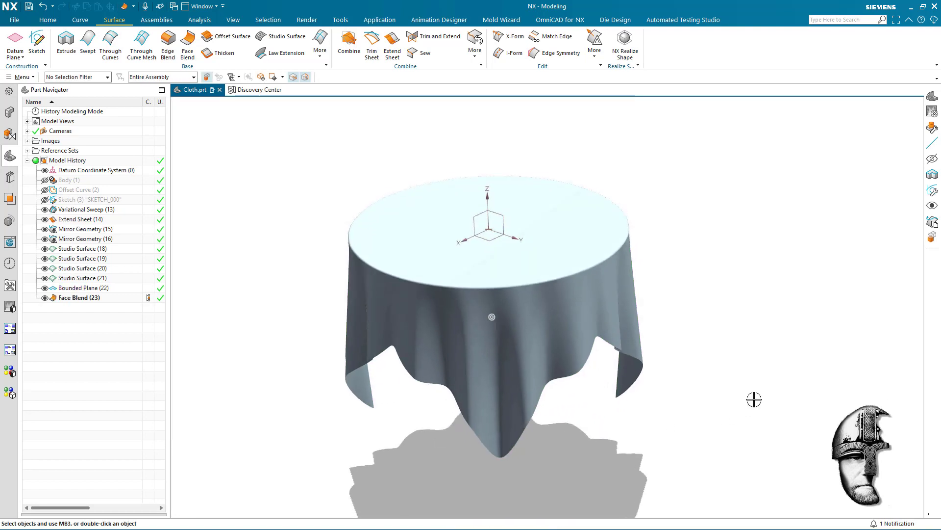
Show the table body under the cloth and hide the datum coordinate system
scroll(792, 341, up, 4)
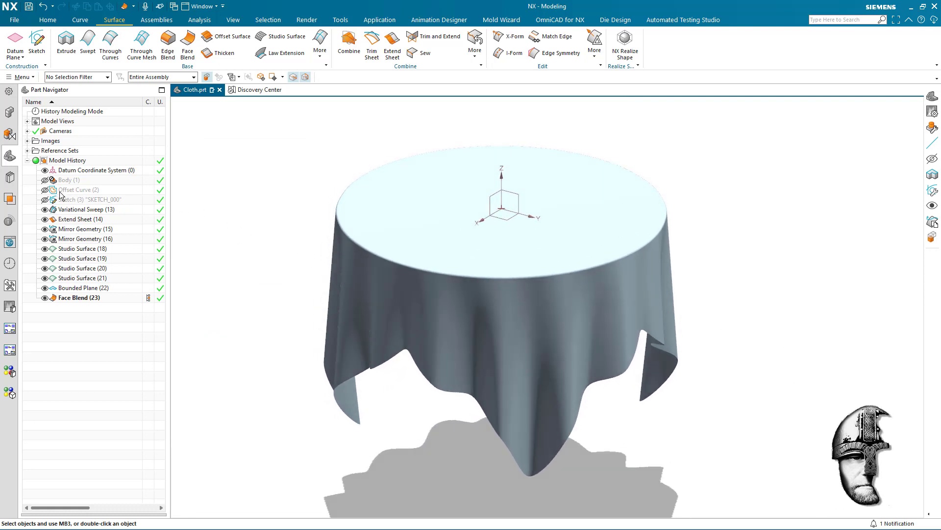
click(48, 181)
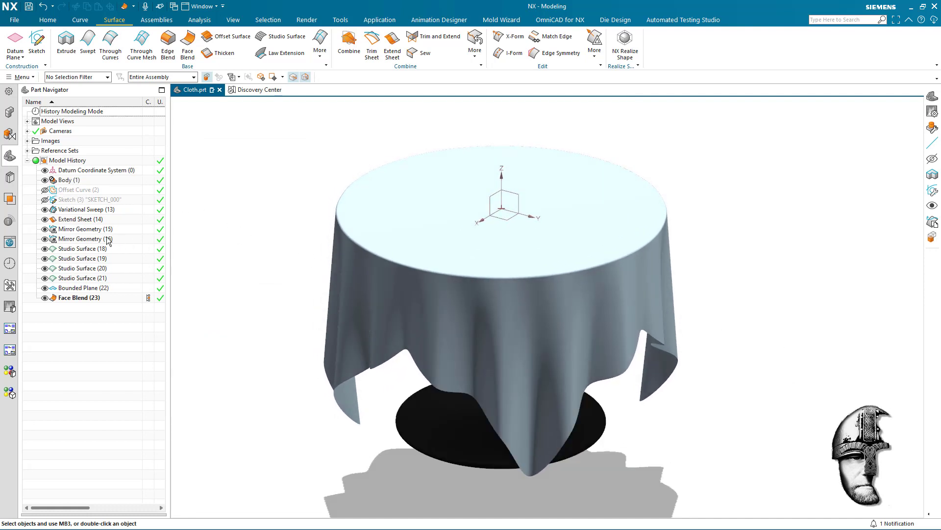
scroll(195, 227, down, 3)
mouse_move(647, 374)
middle_down()
mouse_move(698, 384)
mouse_move(706, 374)
mouse_move(718, 399)
mouse_move(720, 374)
middle_up()
scroll(720, 375, up, 2)
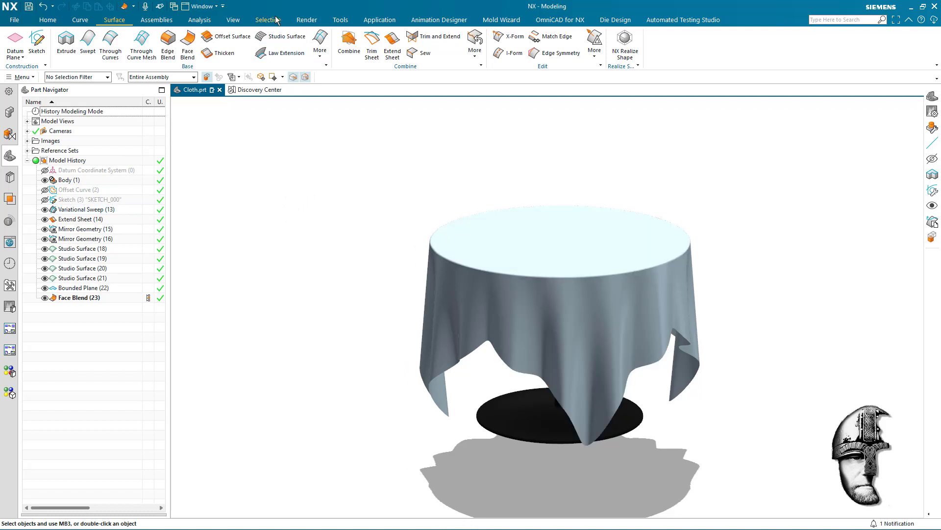
Open the Assign Visual Materials task and create a UV map of the whole tablecloth, using the front hem edge as U direction
click(298, 20)
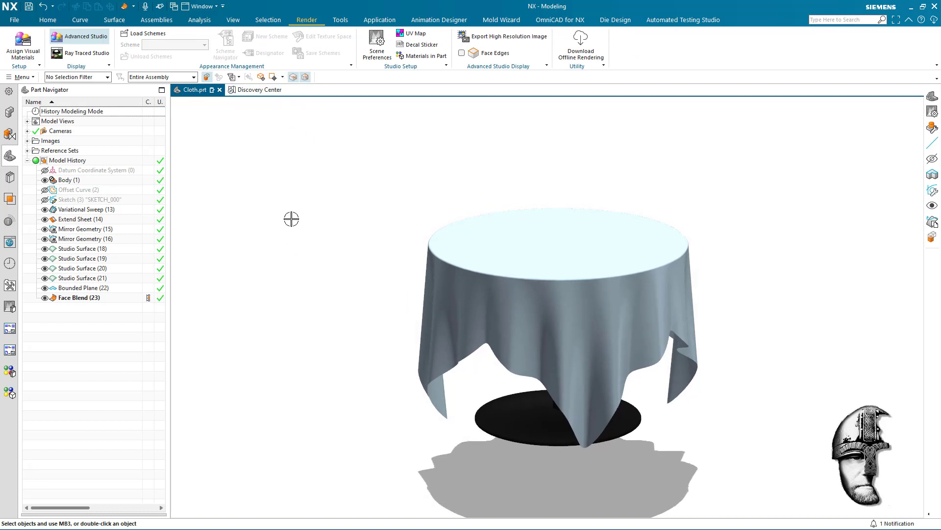
click(23, 54)
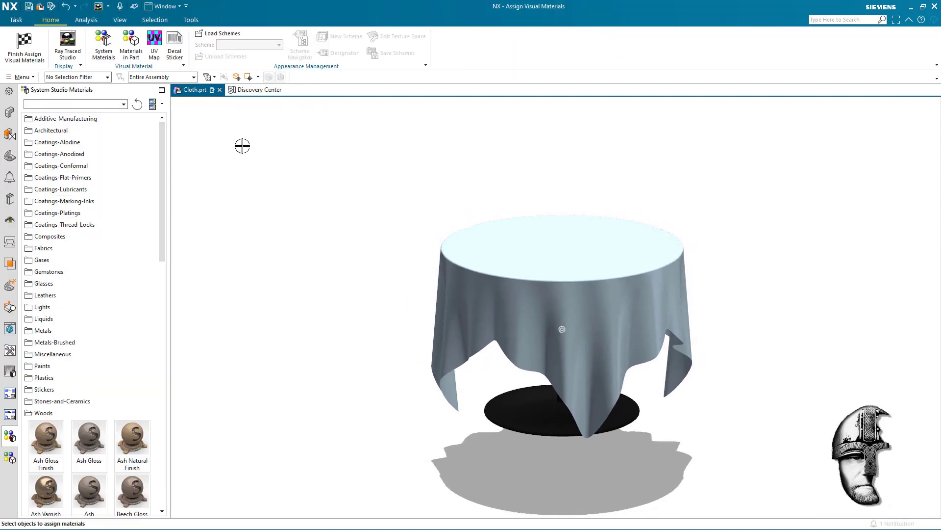
mouse_move(230, 138)
middle_down()
mouse_move(255, 134)
mouse_move(229, 130)
middle_up()
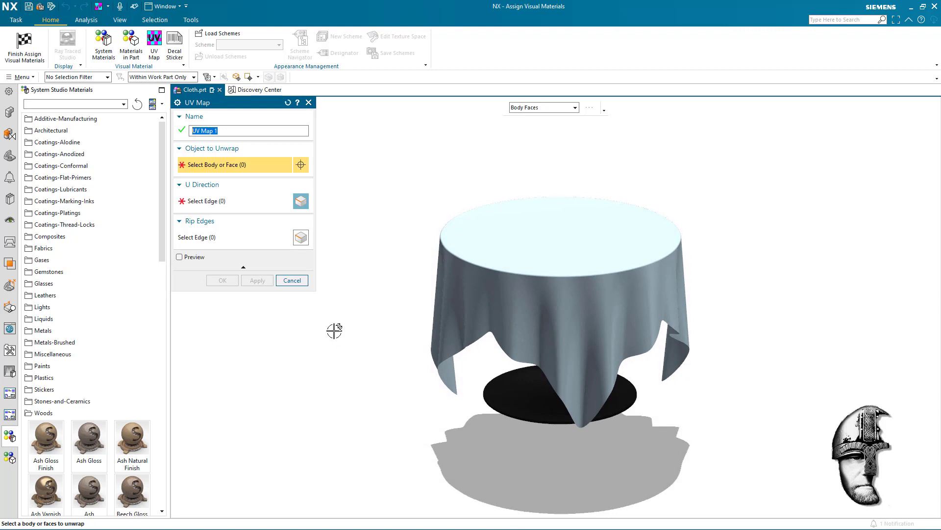
click(514, 263)
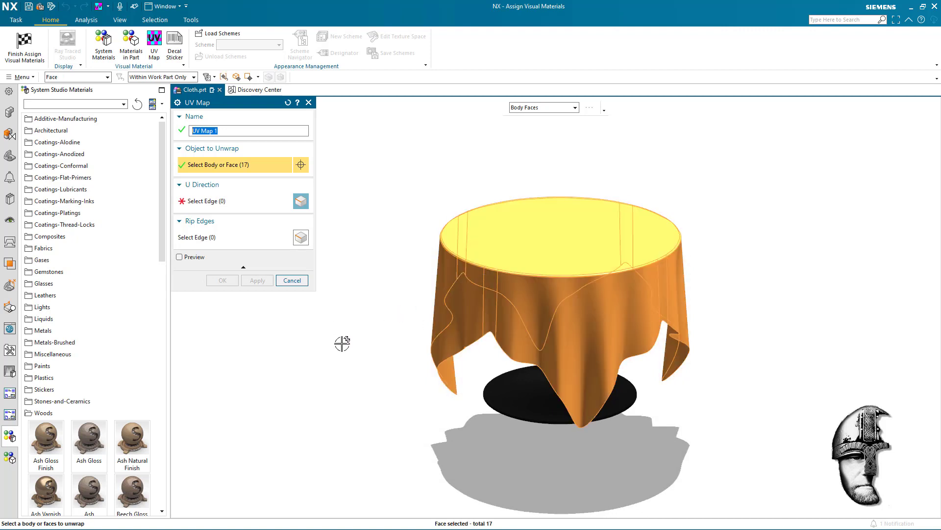
click(212, 201)
click(577, 385)
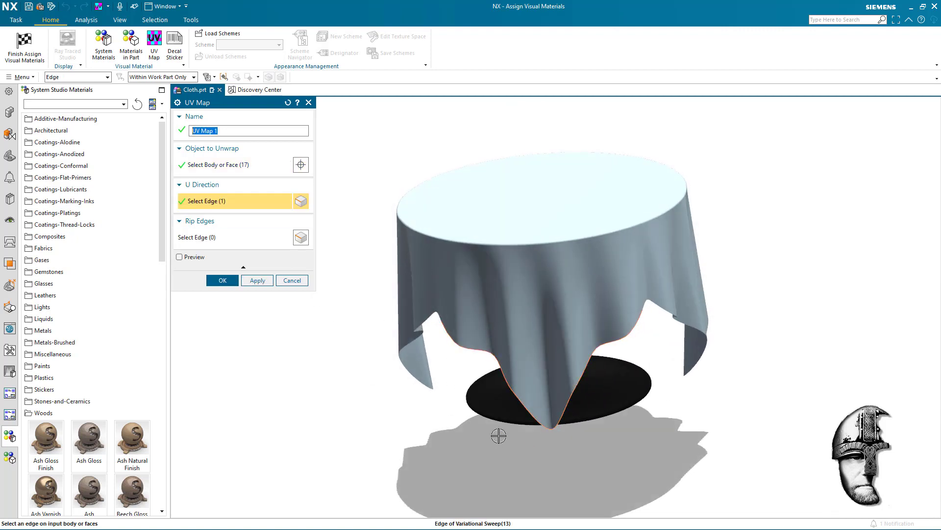
click(223, 279)
Apply the RedWhite Table Cloth visual material from the part's materials to the tablecloth
middle_drag(326, 419, 334, 399)
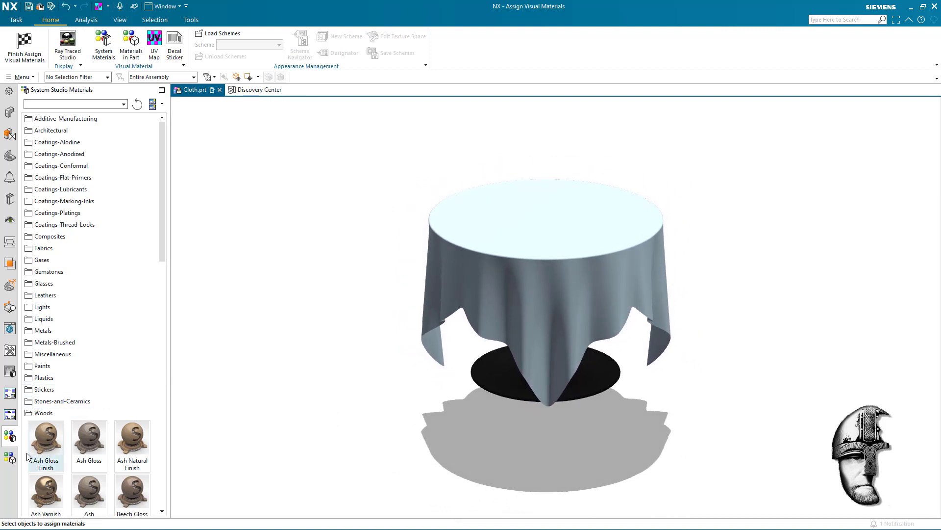
click(6, 456)
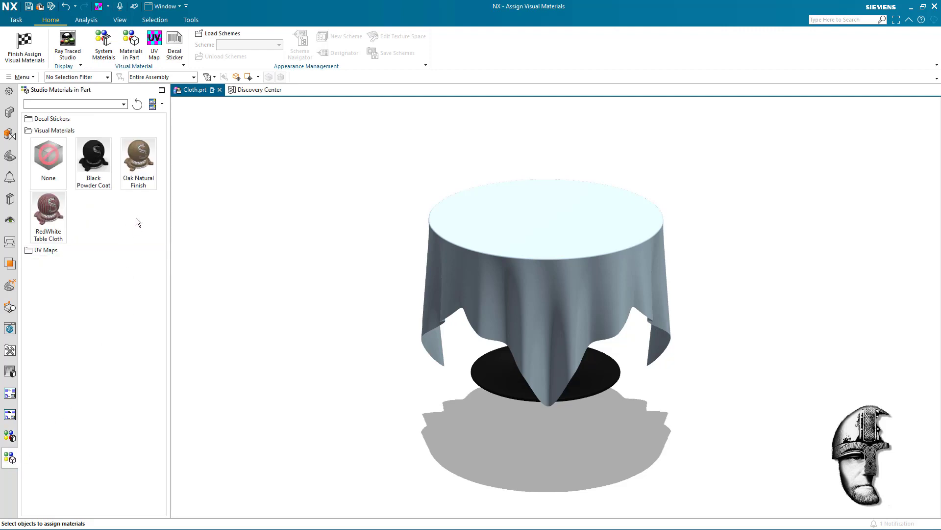
drag(49, 211, 420, 225)
scroll(209, 267, up, 3)
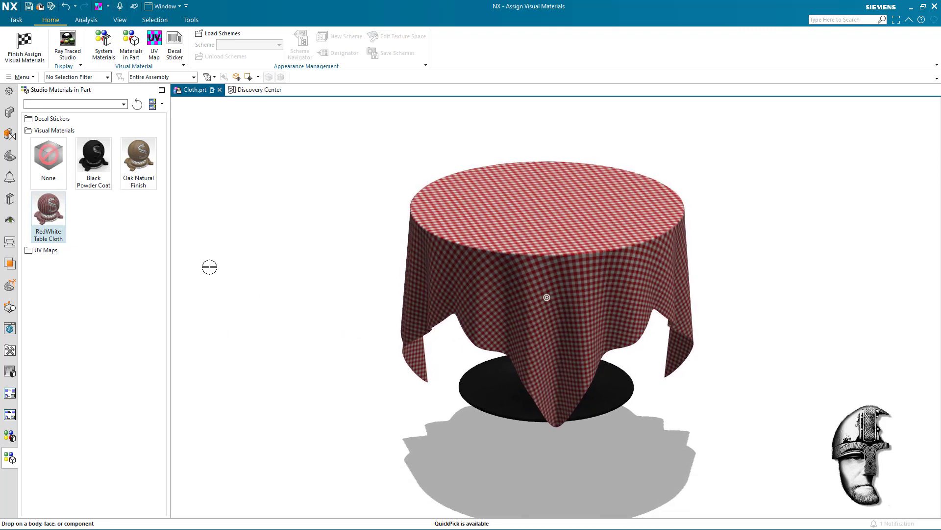